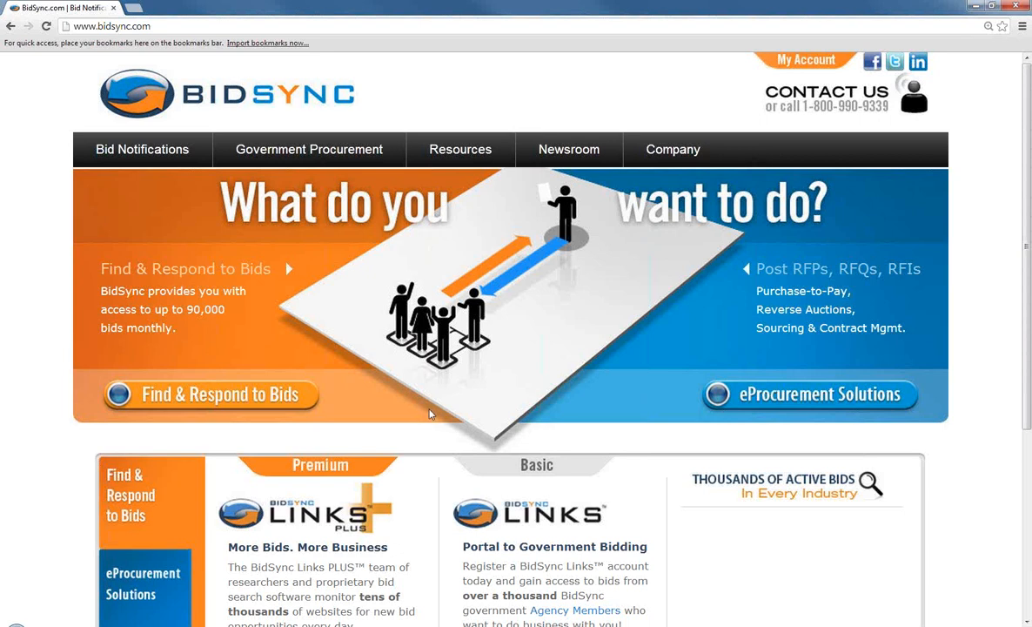
Scroll down the homepage and open Free Registration under BidSync Links
{"action": "scroll", "coordinate": [453, 430], "scroll_direction": "down", "scroll_amount": 1}
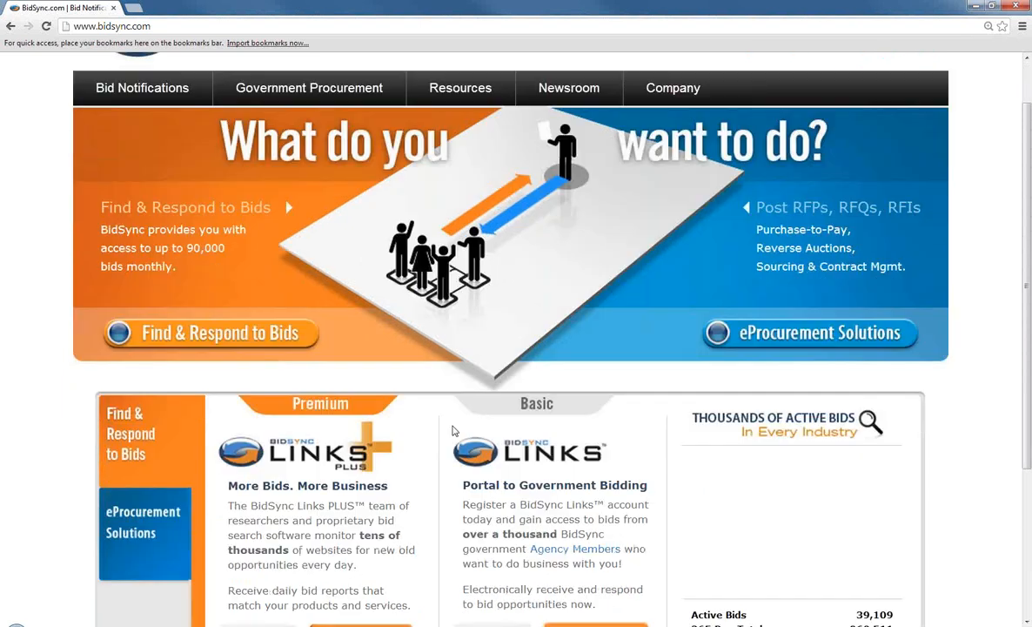
{"action": "scroll", "coordinate": [452, 430], "scroll_direction": "down", "scroll_amount": 2}
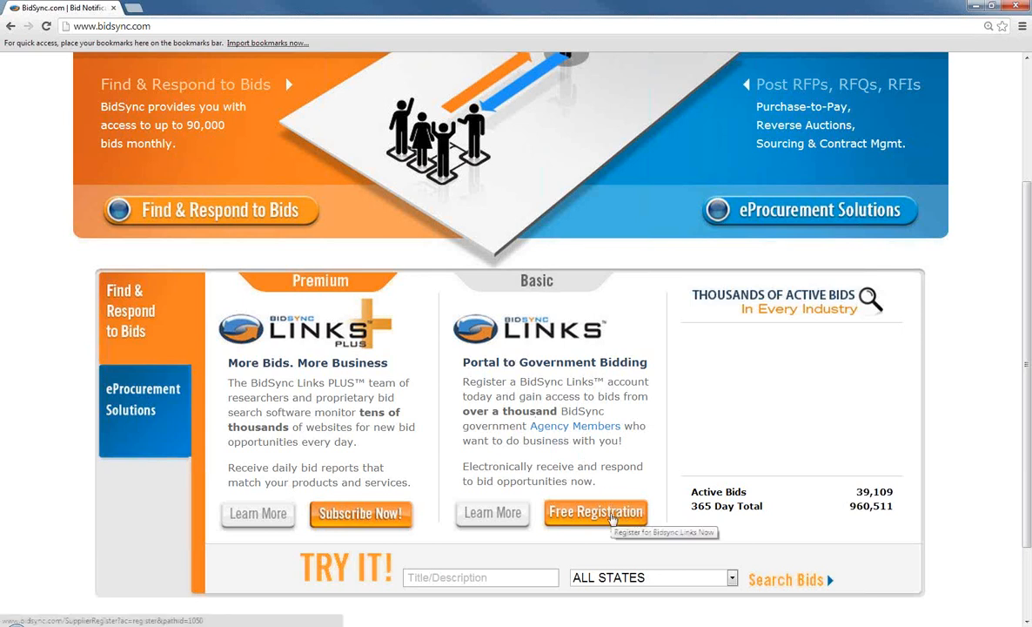
{"action": "left_click", "coordinate": [612, 515]}
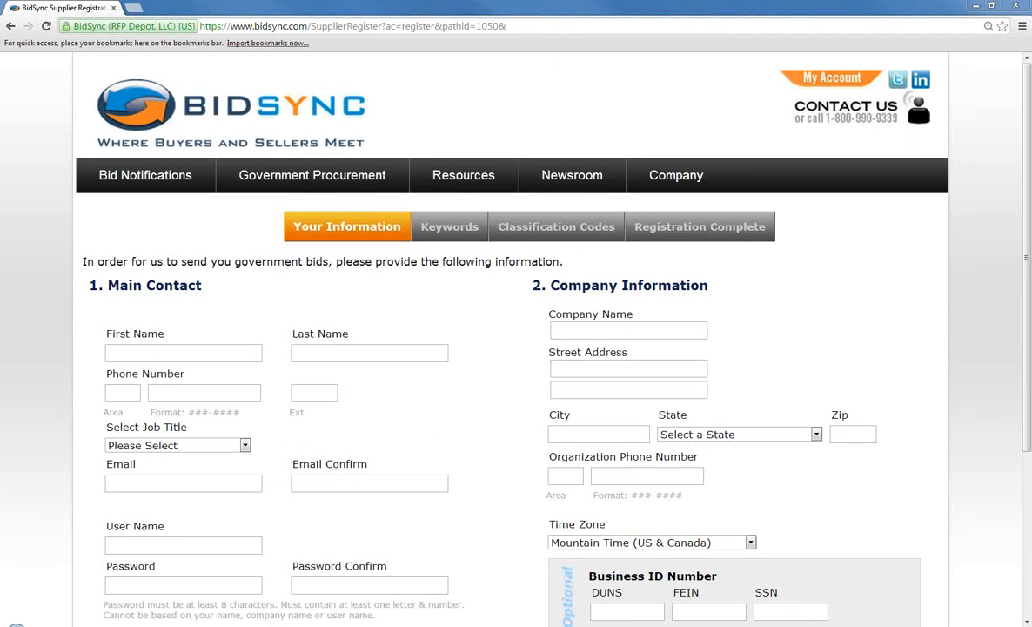
Enter the main contact's first and last name
{"action": "scroll", "coordinate": [842, 340], "scroll_direction": "down", "scroll_amount": 1}
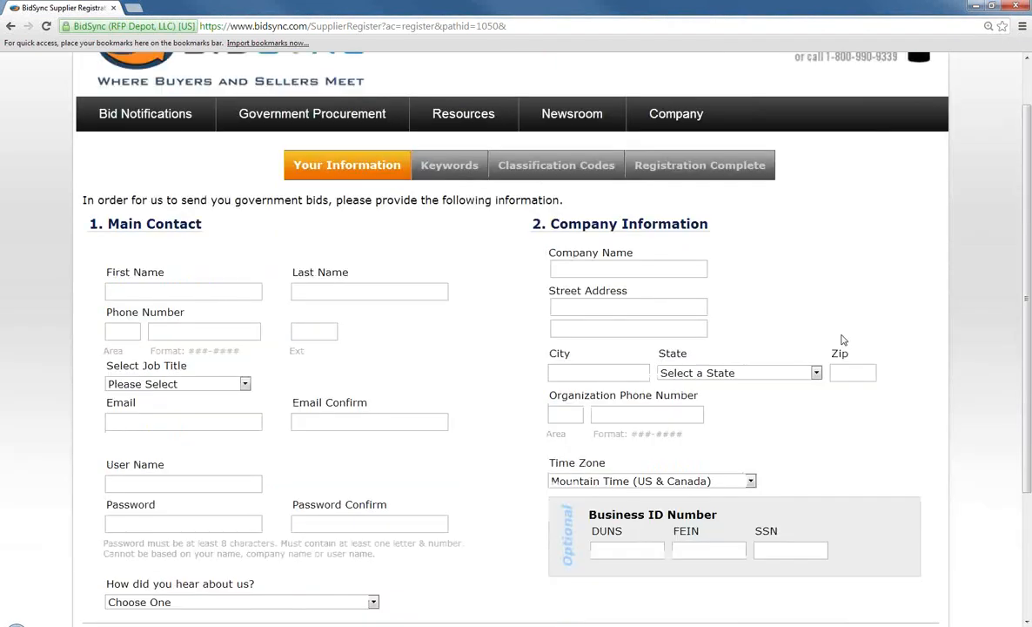
{"action": "scroll", "coordinate": [842, 341], "scroll_direction": "down", "scroll_amount": 1}
{"action": "left_click", "coordinate": [193, 232]}
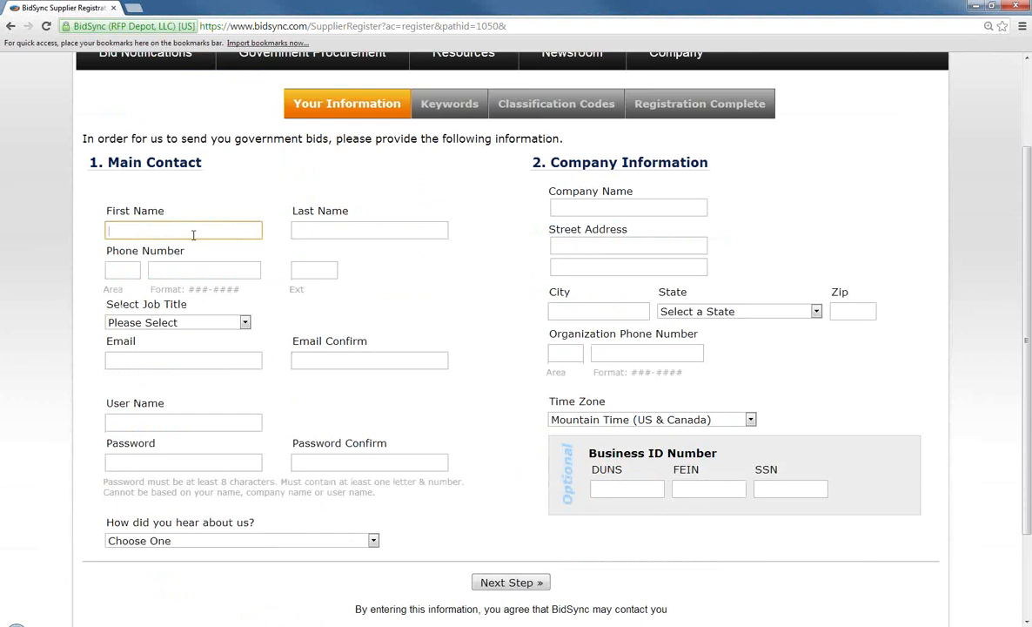
{"action": "key", "text": "Tab"}
Enter the contact's phone number, fixing a mistyped digit, and set the job title to Owner
{"action": "key", "text": "Tab"}
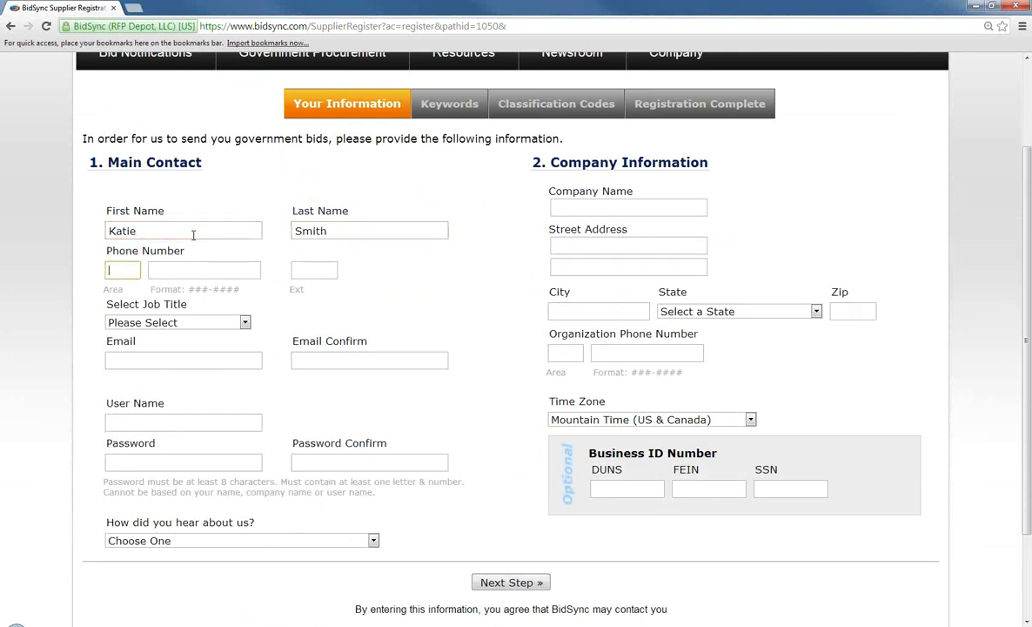
{"action": "key", "text": "Tab"}
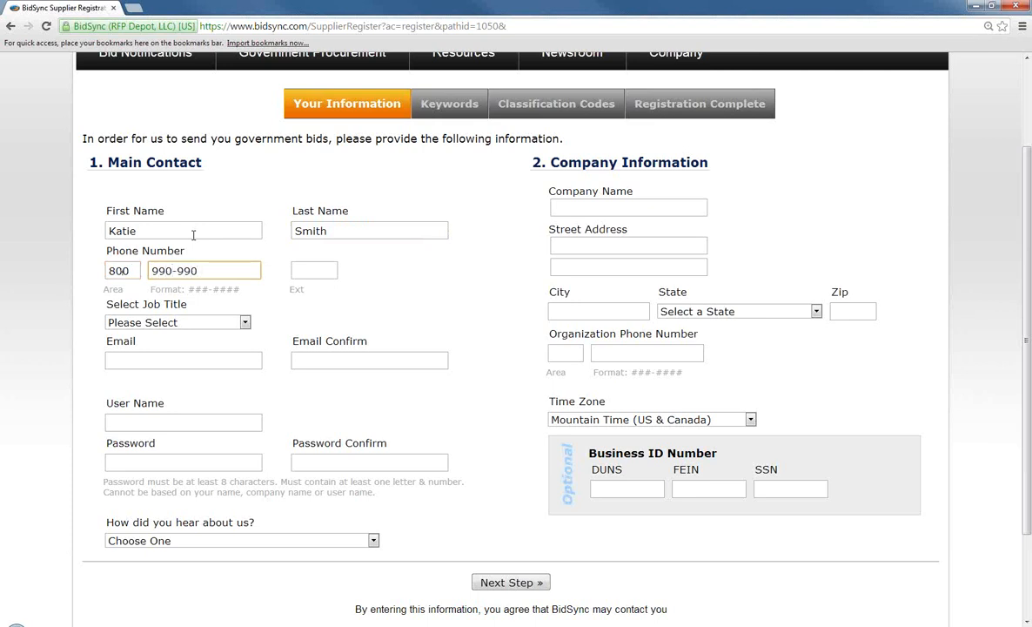
{"action": "left_click", "coordinate": [215, 326]}
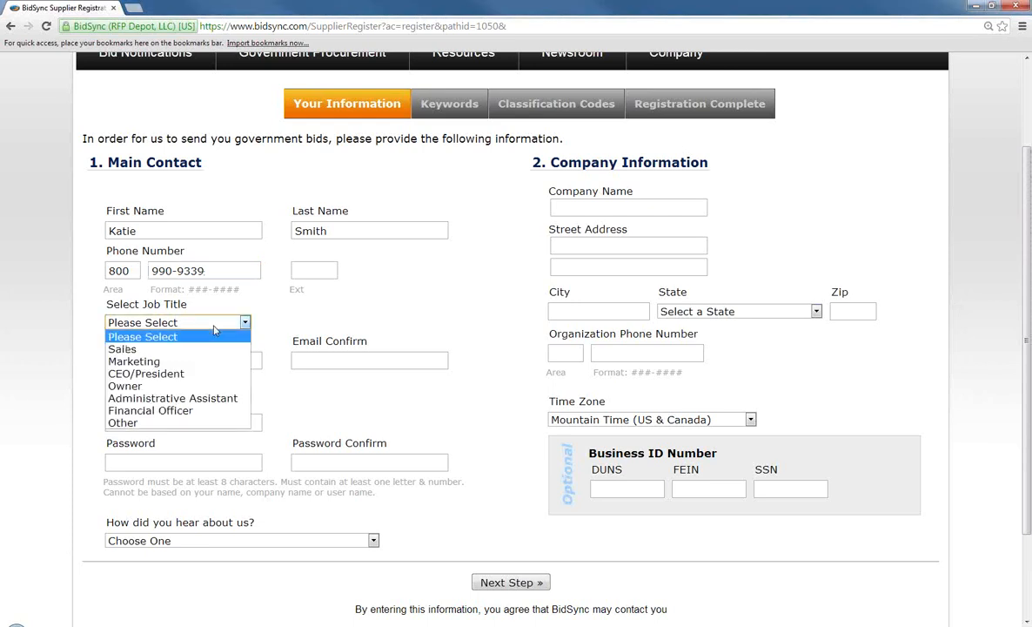
{"action": "left_click", "coordinate": [135, 385]}
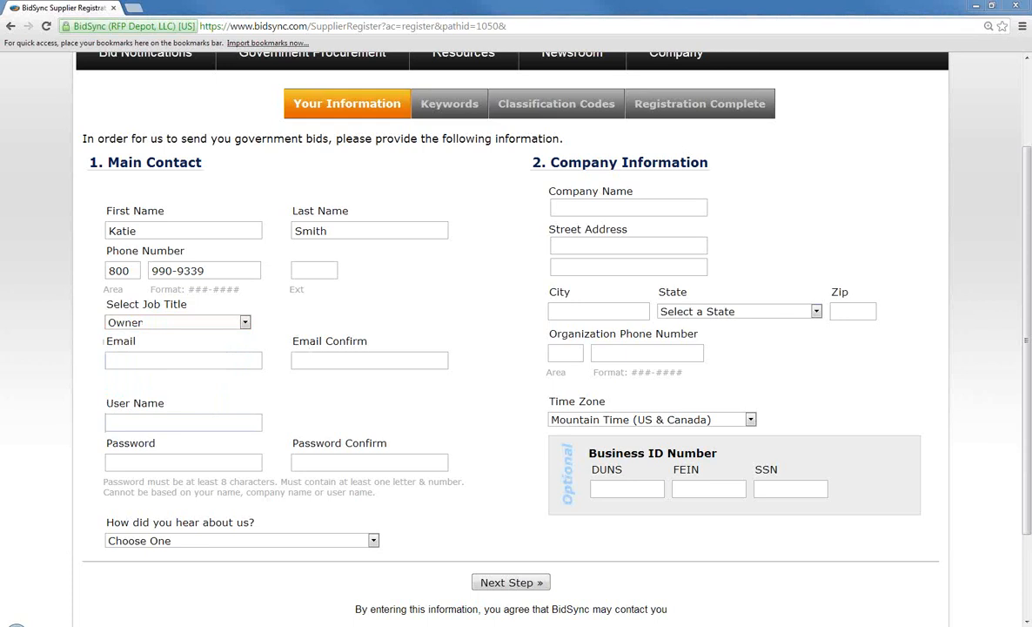
Enter the contact's e-mail address in Email and Email Confirm
{"action": "left_click", "coordinate": [186, 363]}
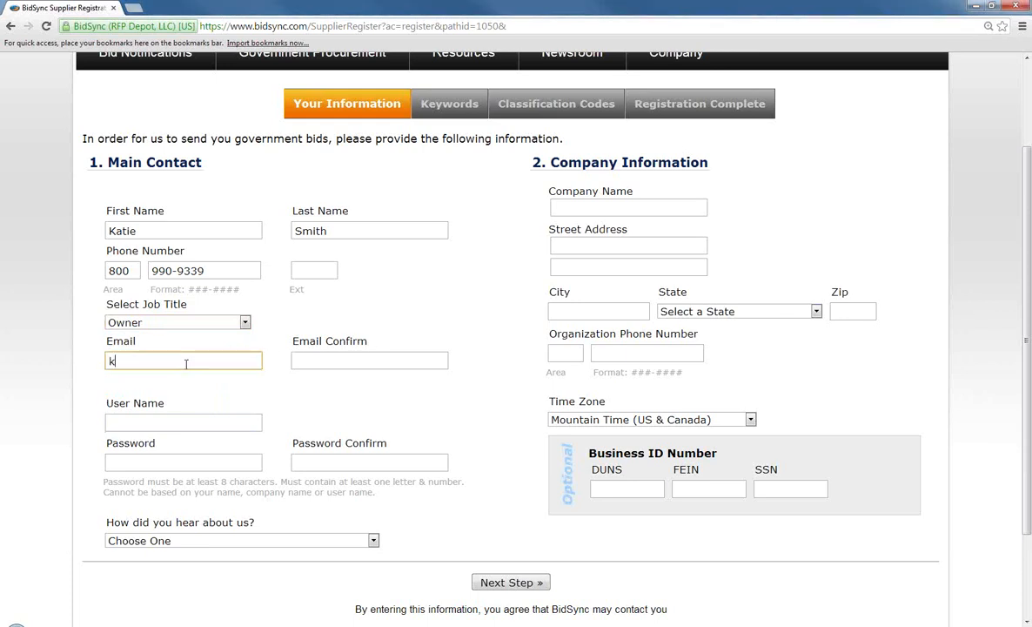
{"action": "key", "text": "Tab"}
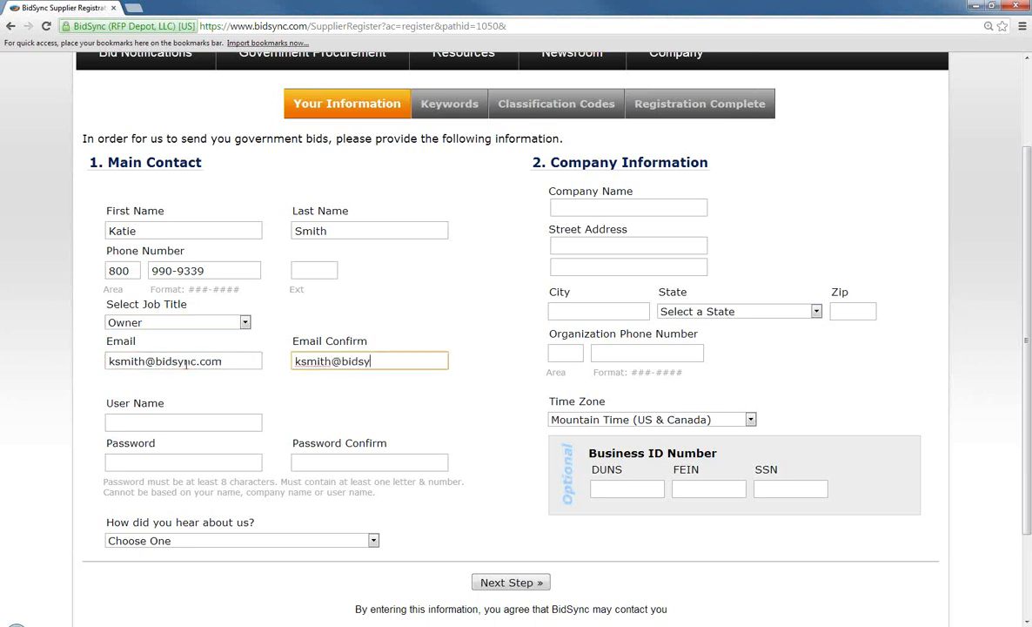
Add a user name, then type the account password and confirm it
{"action": "left_click", "coordinate": [470, 352]}
{"action": "scroll", "coordinate": [440, 354], "scroll_direction": "down", "scroll_amount": 1}
{"action": "scroll", "coordinate": [440, 353], "scroll_direction": "down", "scroll_amount": 1}
{"action": "left_click", "coordinate": [241, 304]}
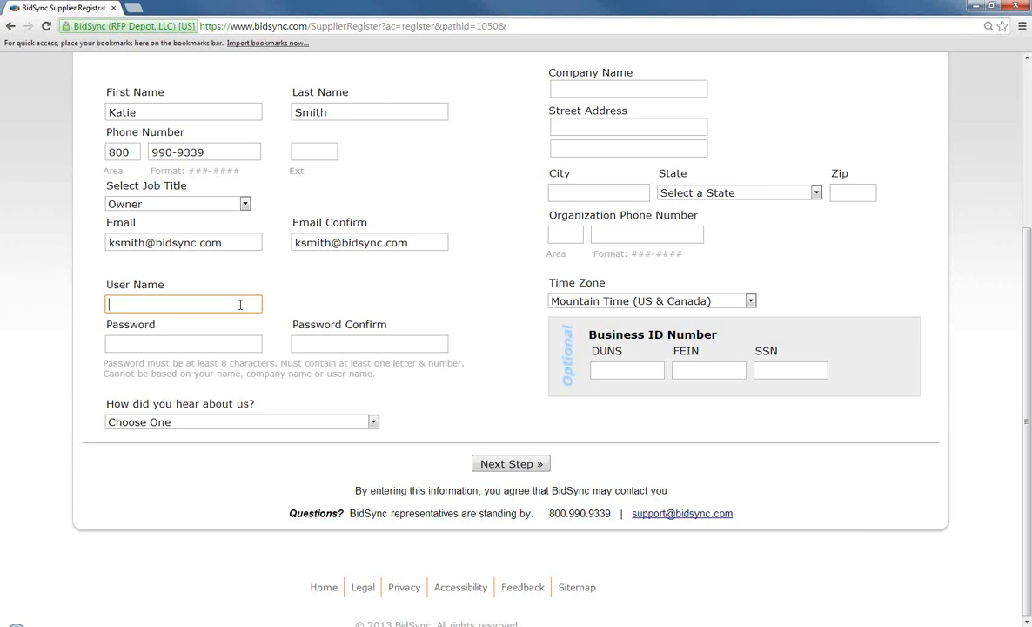
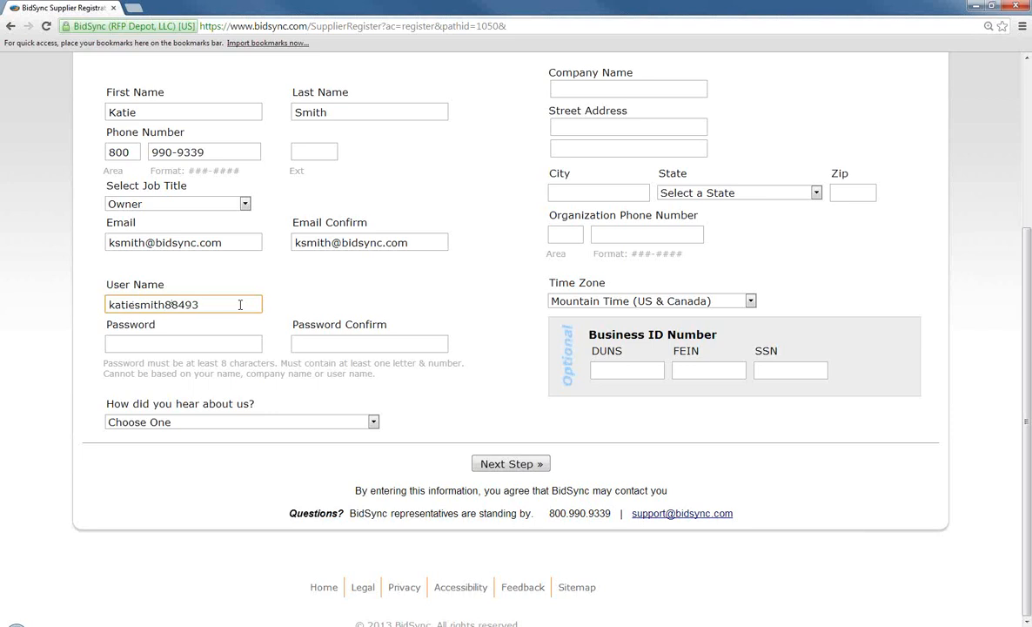
{"action": "left_click", "coordinate": [220, 346]}
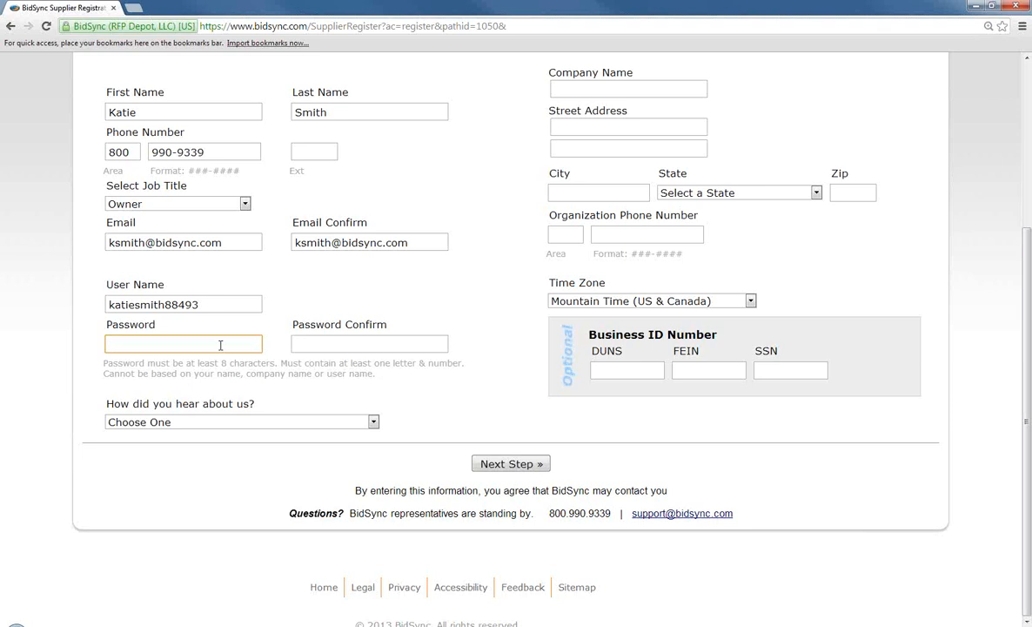
{"action": "type", "text": "********"}
{"action": "key", "text": "Tab"}
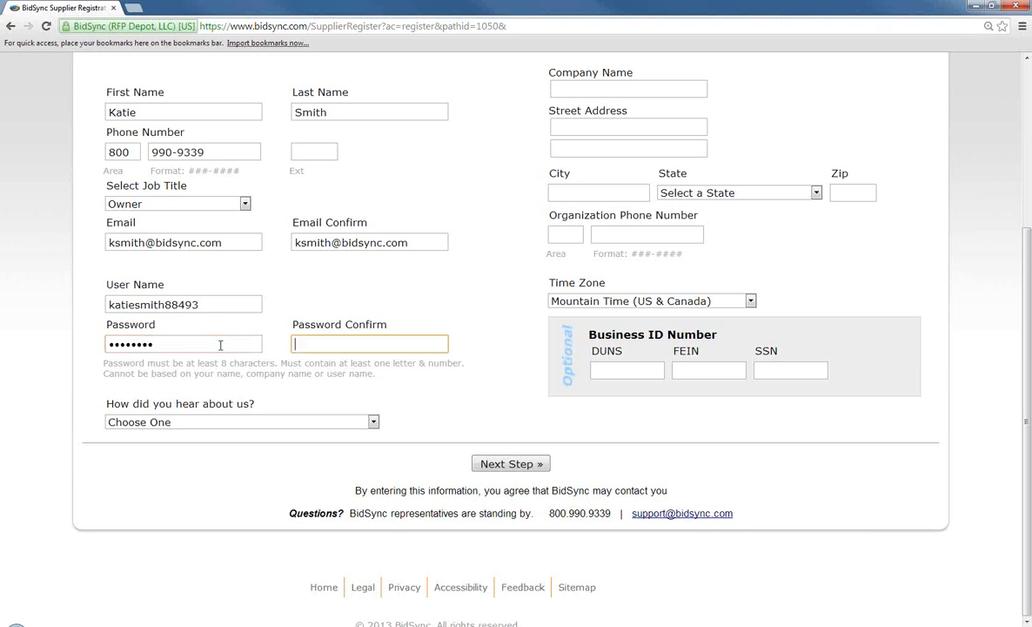
{"action": "type", "text": "********"}
{"action": "scroll", "coordinate": [538, 218], "scroll_direction": "up", "scroll_amount": 1}
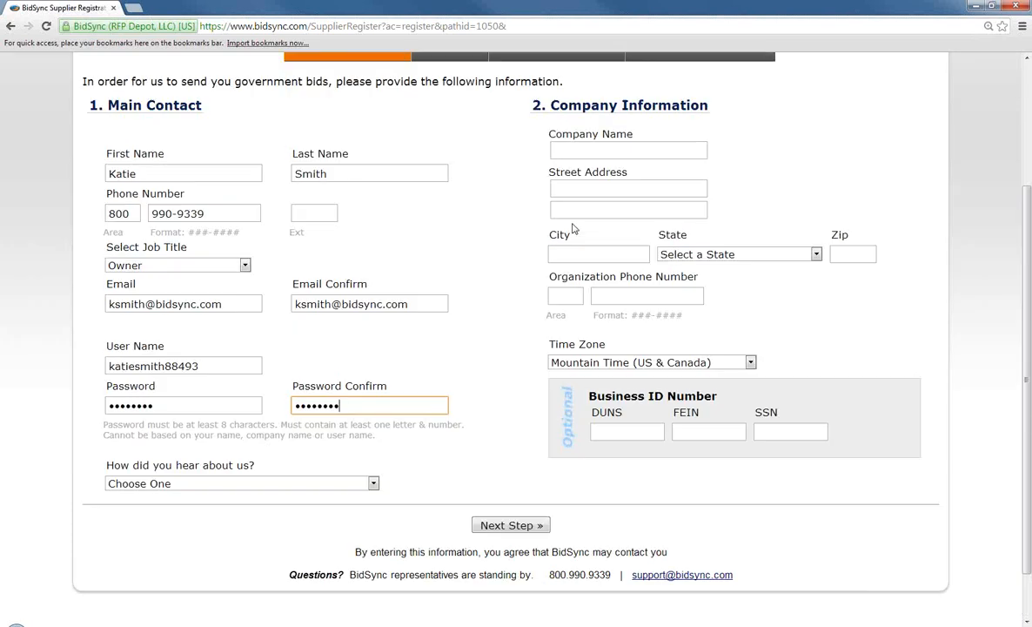
Enter BidSync as the company name, its street address, and Oklahoma City as the city
{"action": "left_click", "coordinate": [585, 155]}
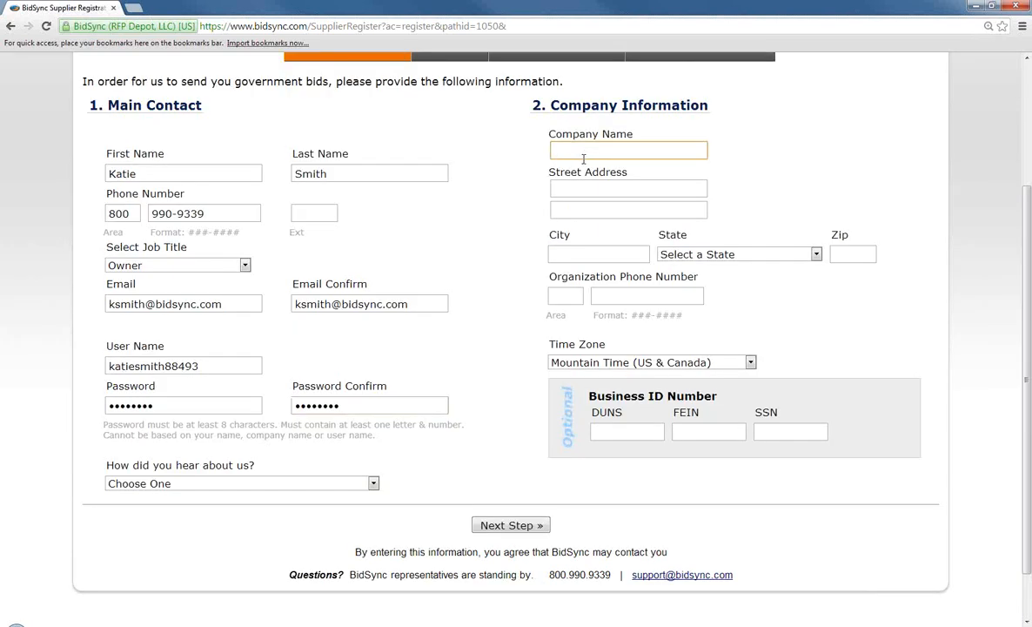
{"action": "type", "text": "BidSync"}
{"action": "left_click", "coordinate": [658, 190]}
{"action": "type", "text": "12"}
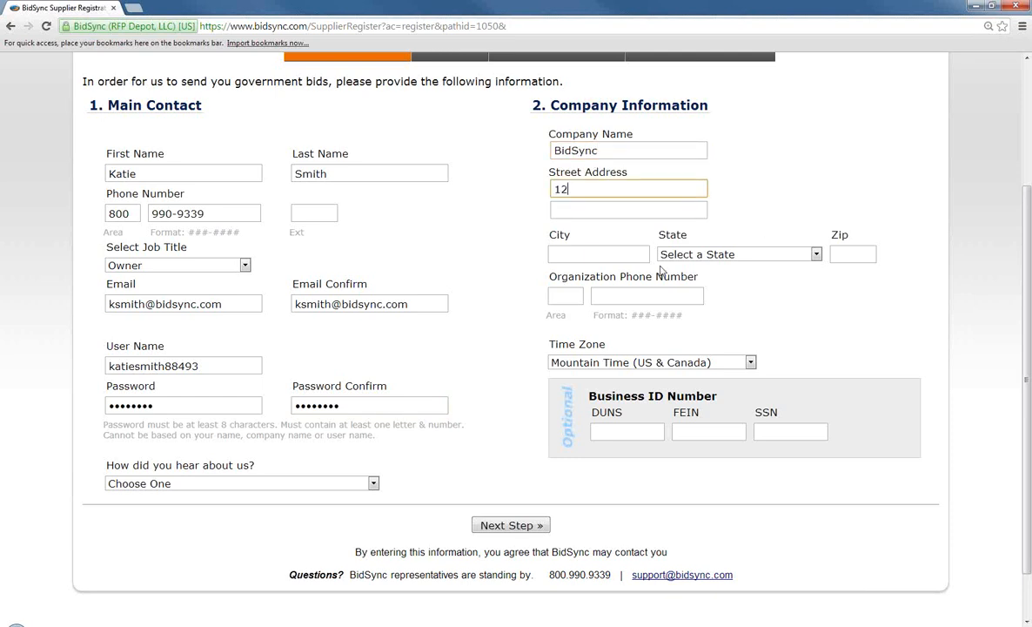
{"action": "type", "text": "3 Testing Way"}
{"action": "left_click", "coordinate": [588, 255]}
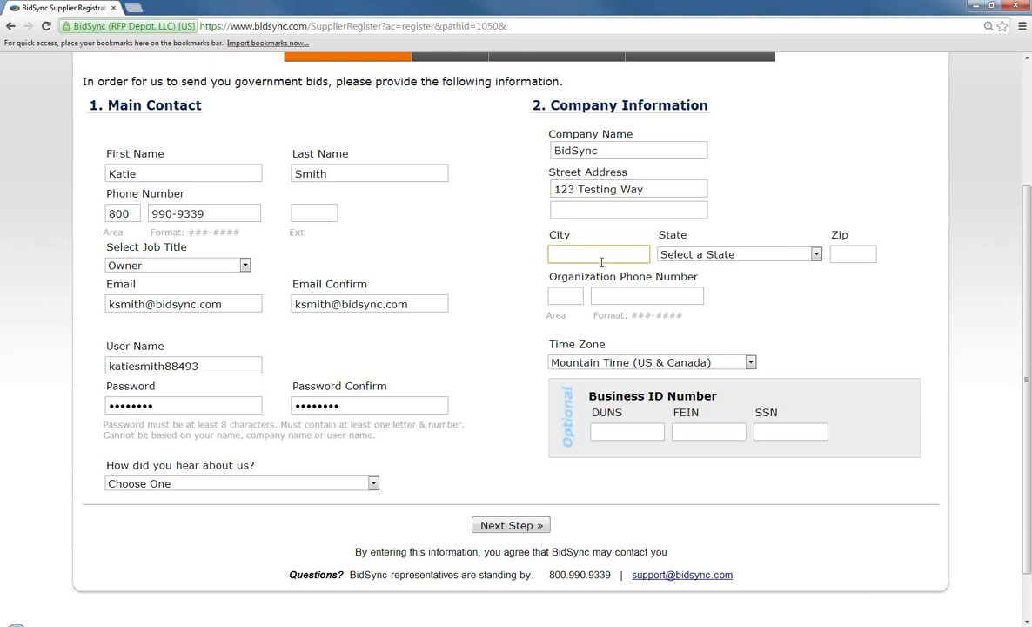
{"action": "type", "text": "Oklahoma City"}
Set the state to Oklahoma and enter the company zip code and organization phone number
{"action": "left_click", "coordinate": [749, 255]}
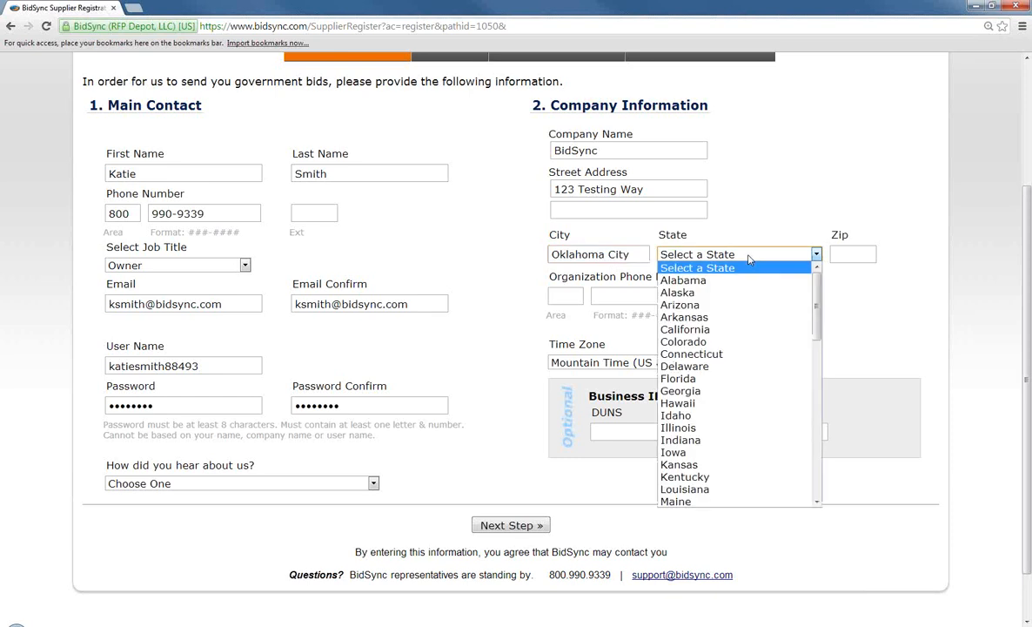
{"action": "scroll", "coordinate": [721, 333], "scroll_direction": "down", "scroll_amount": 8}
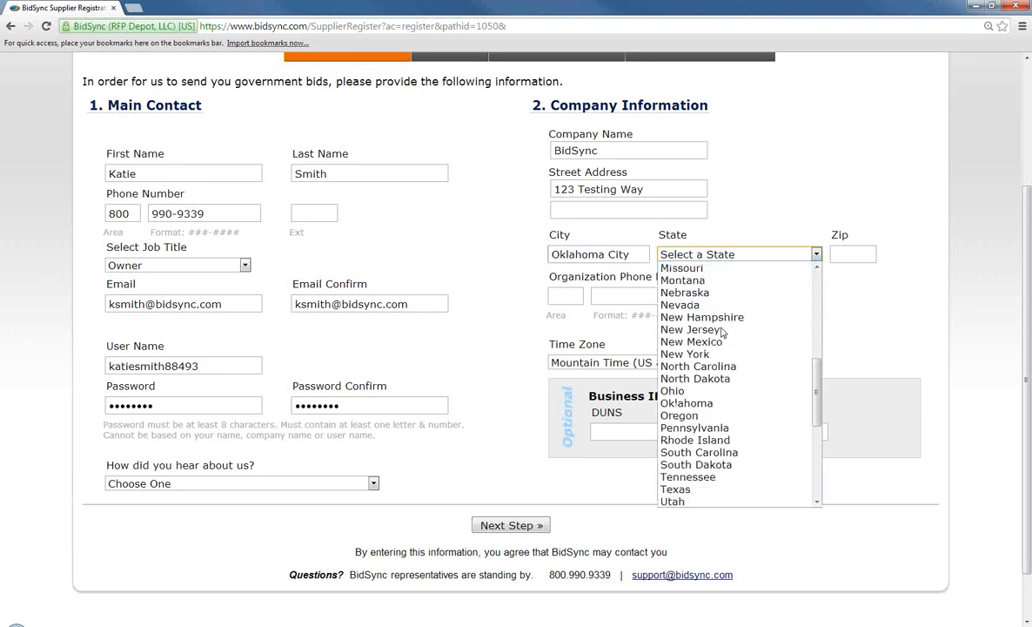
{"action": "left_click", "coordinate": [698, 403]}
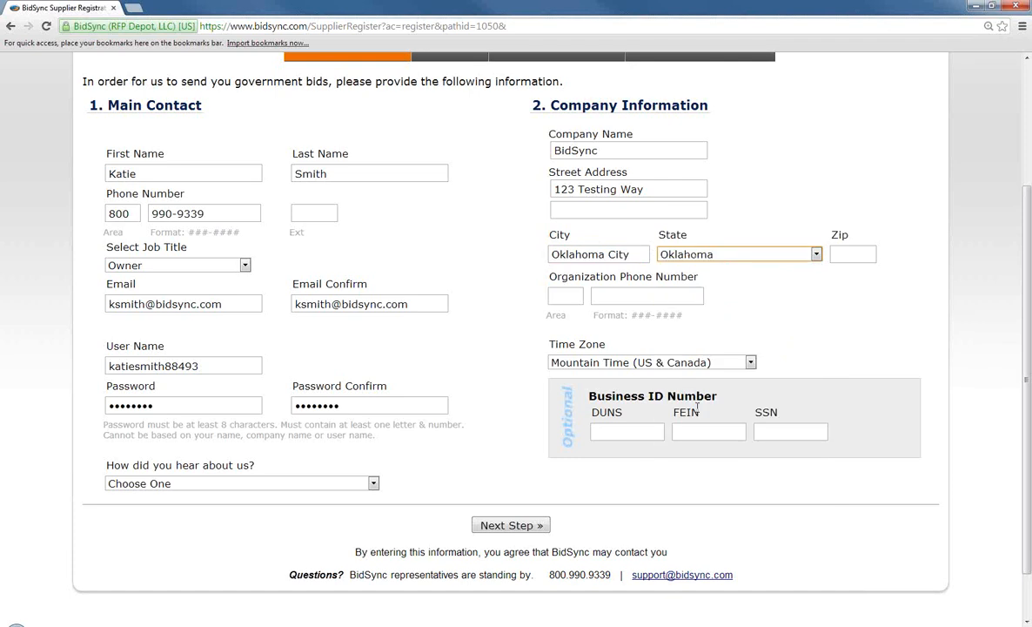
{"action": "left_click", "coordinate": [851, 255]}
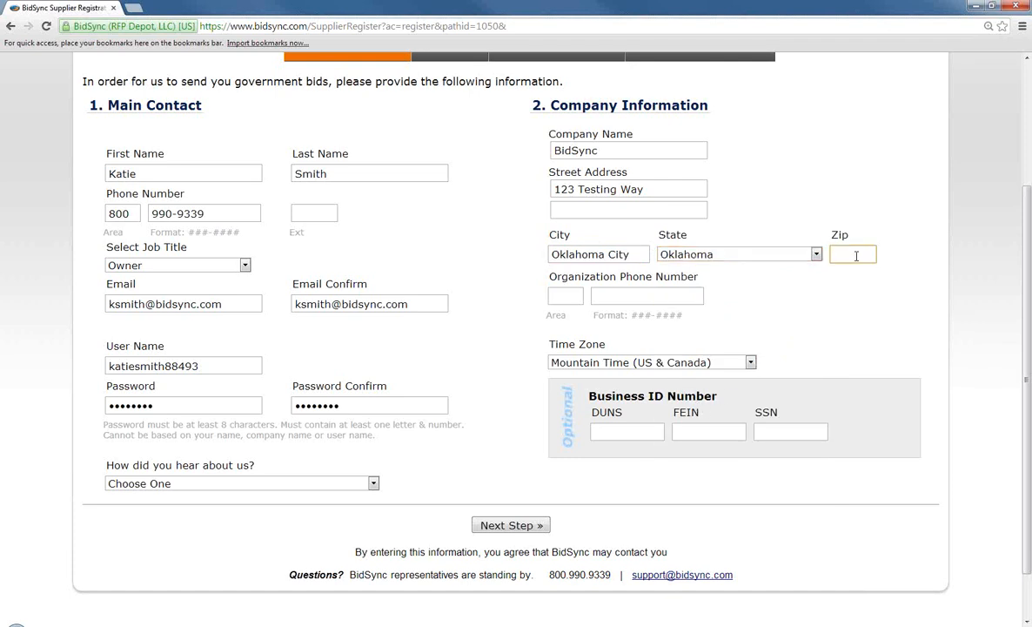
{"action": "type", "text": "73102"}
{"action": "left_click", "coordinate": [562, 295]}
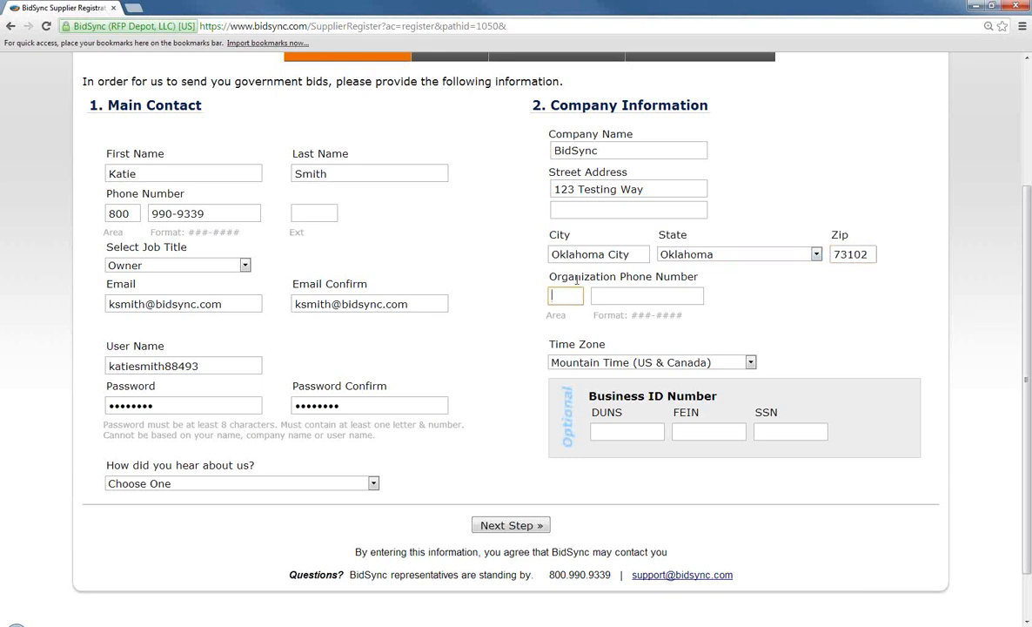
{"action": "key", "text": "Tab"}
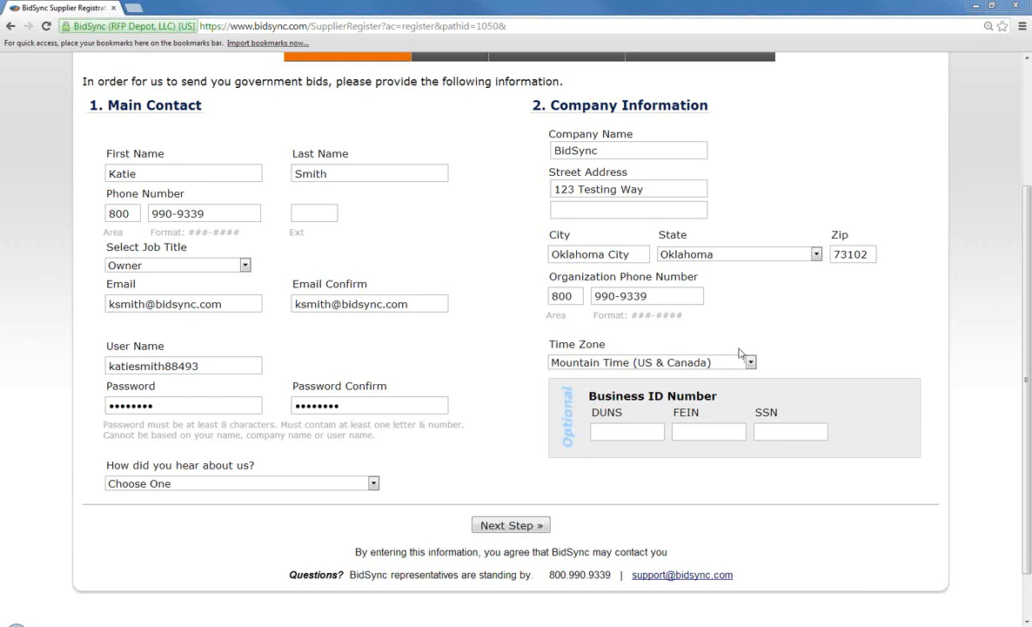
Choose Central Time (US & Canada) in the Time Zone dropdown
{"action": "left_click", "coordinate": [601, 365]}
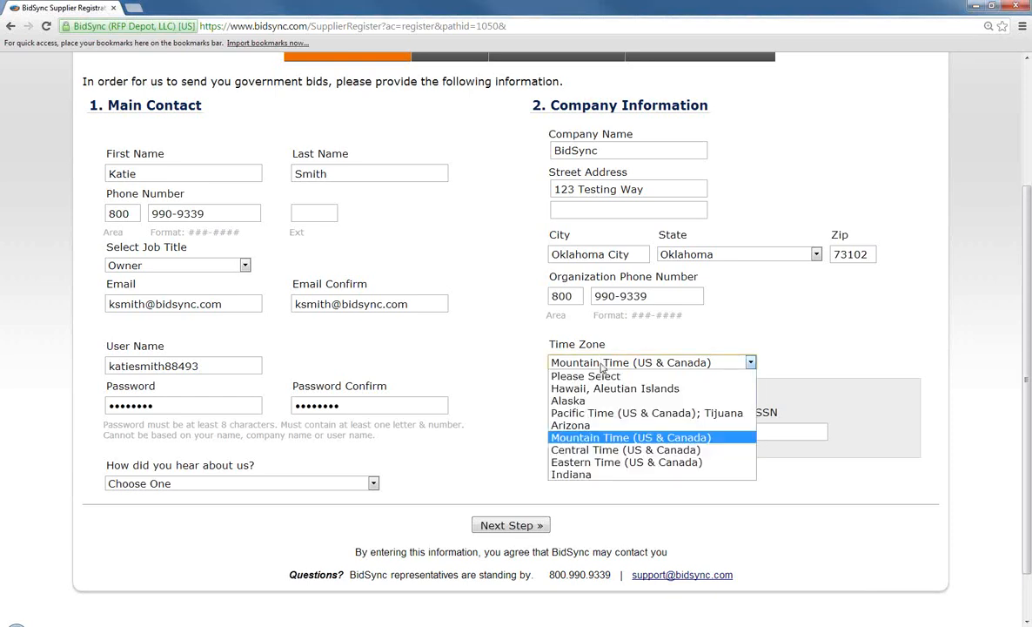
{"action": "left_click", "coordinate": [602, 450]}
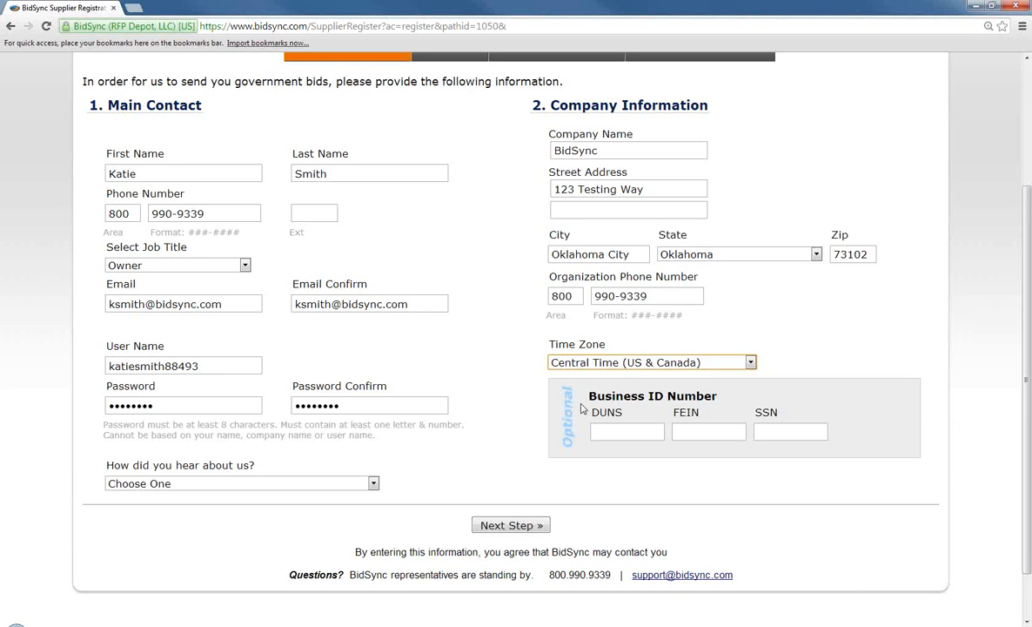
Go to the Keywords step and pick CONSTRUCTION, PUBLIC WORKS & THE TRADES as primary industry
{"action": "left_click", "coordinate": [512, 526]}
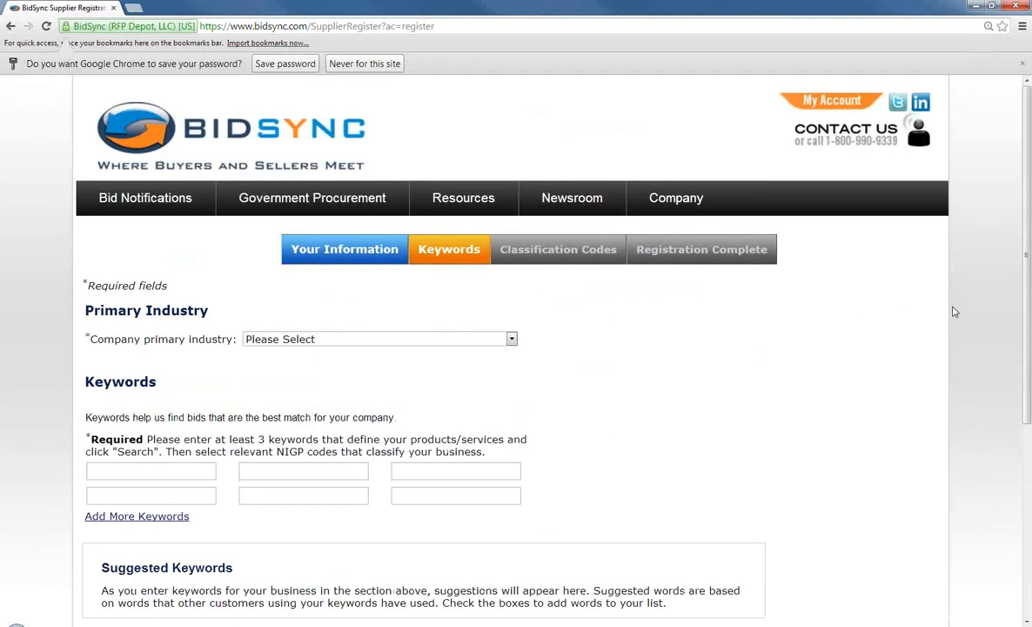
{"action": "left_click_drag", "start_coordinate": [1027, 263], "coordinate": [909, 355]}
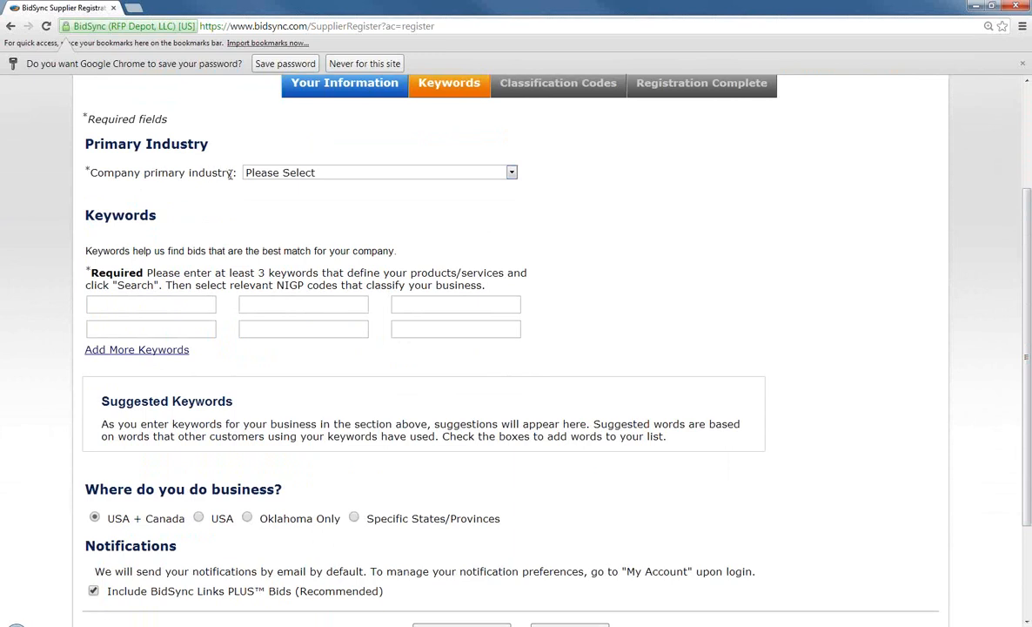
{"action": "left_click", "coordinate": [261, 172]}
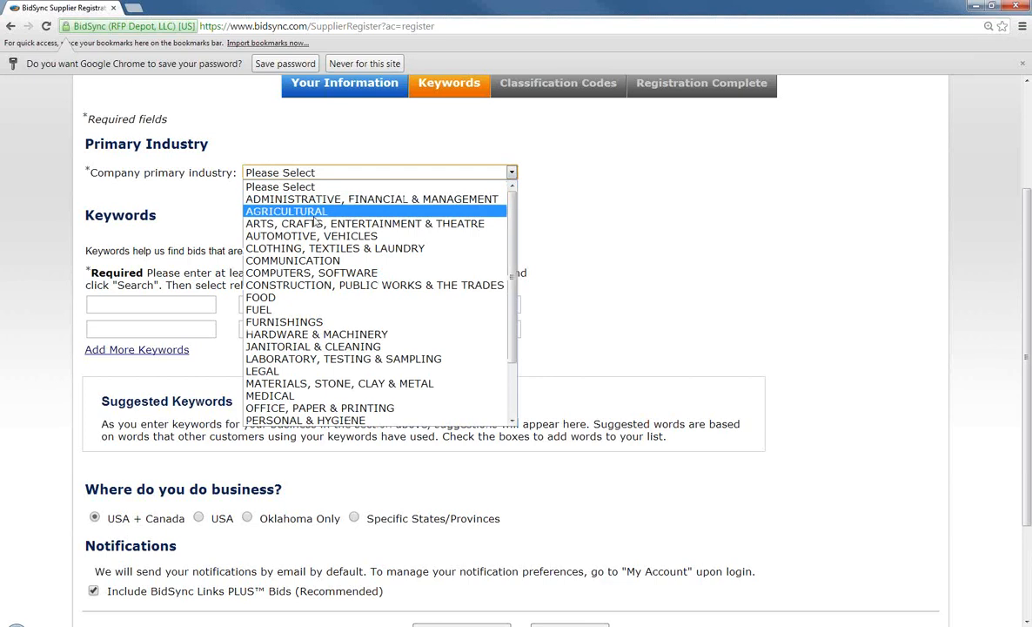
{"action": "scroll", "coordinate": [315, 222], "scroll_direction": "down", "scroll_amount": 2}
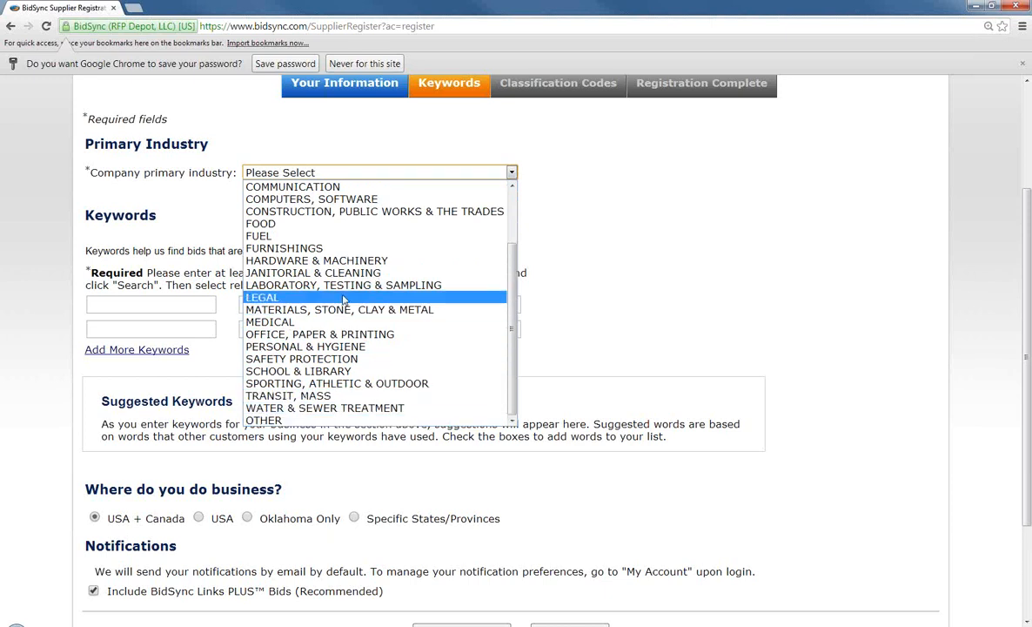
{"action": "left_click", "coordinate": [358, 212]}
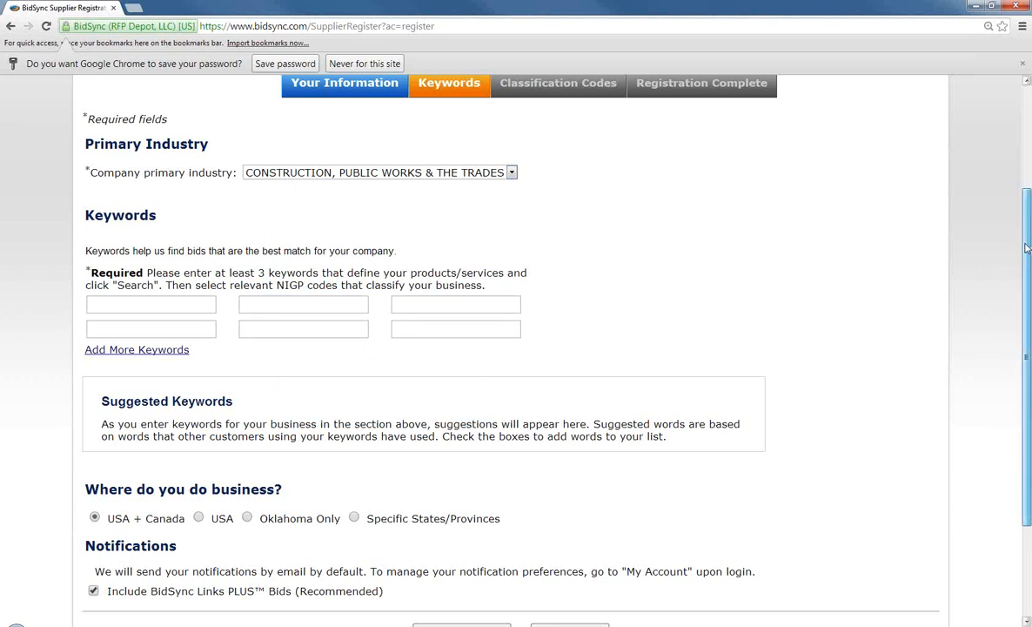
{"action": "left_click_drag", "start_coordinate": [1027, 246], "coordinate": [1027, 247]}
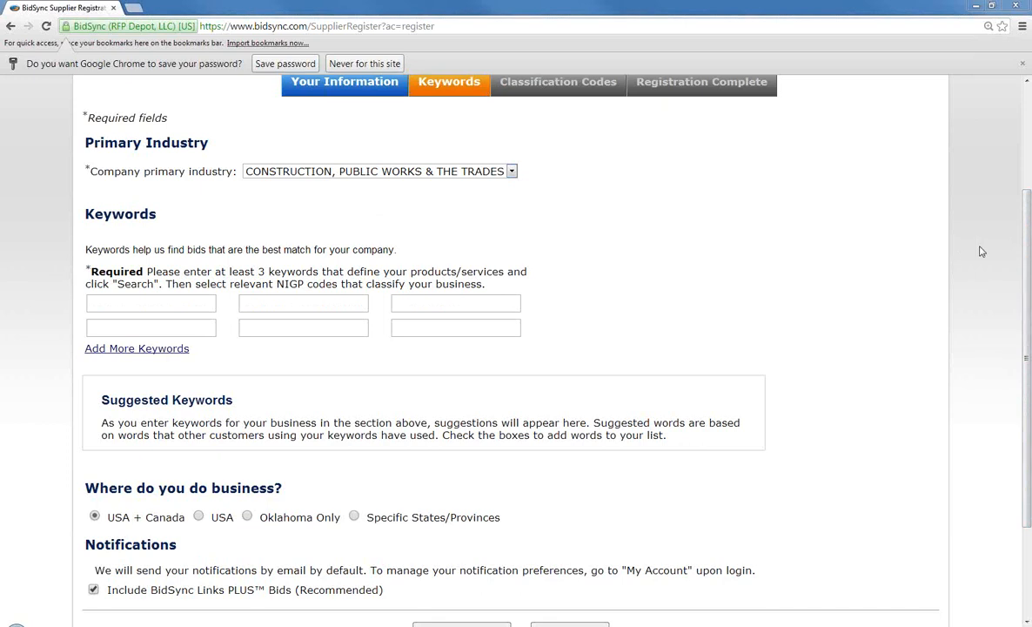
{"action": "left_click_drag", "start_coordinate": [1031, 247], "coordinate": [1030, 258]}
Enter keywords Construction, Public Works and Building Construction, then let suggestions load
{"action": "left_click", "coordinate": [158, 284]}
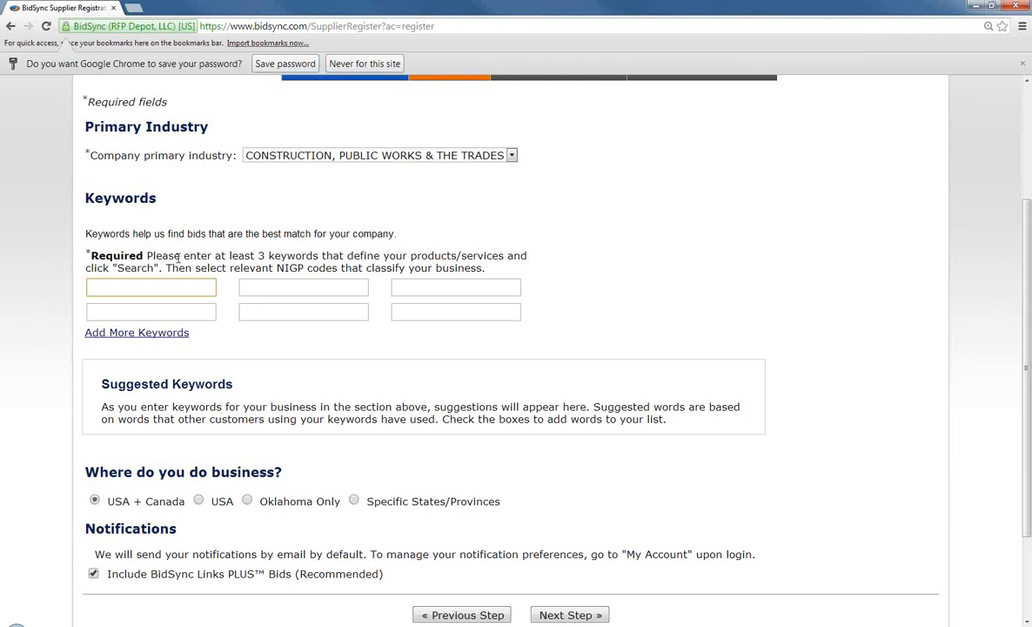
{"action": "type", "text": "Construction"}
{"action": "key", "text": "Tab"}
{"action": "type", "text": "Publ"}
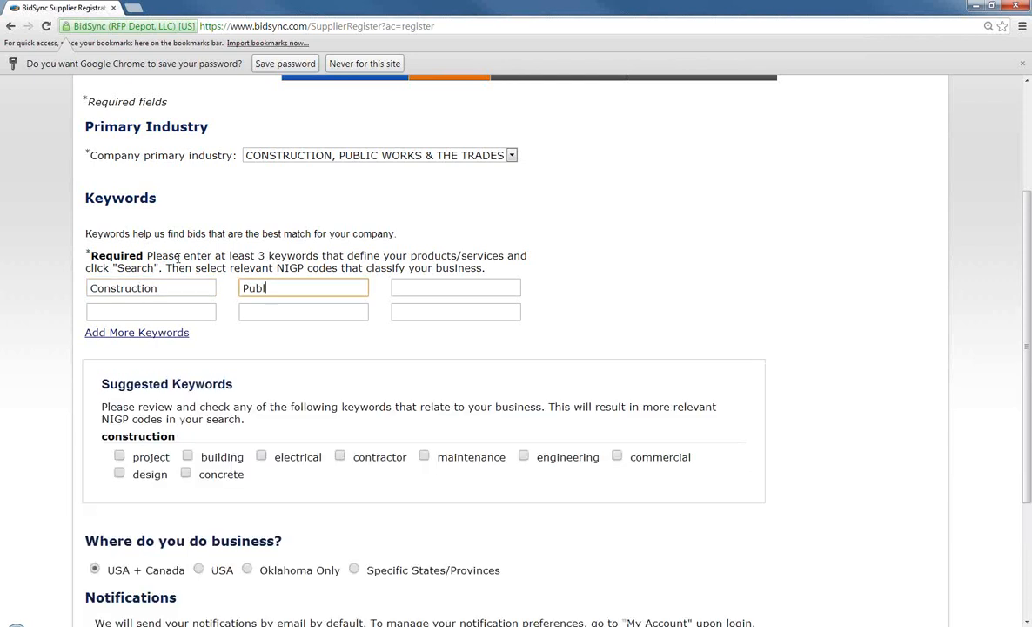
{"action": "type", "text": "ic Works"}
{"action": "key", "text": "Tab"}
{"action": "type", "text": "Bulidin"}
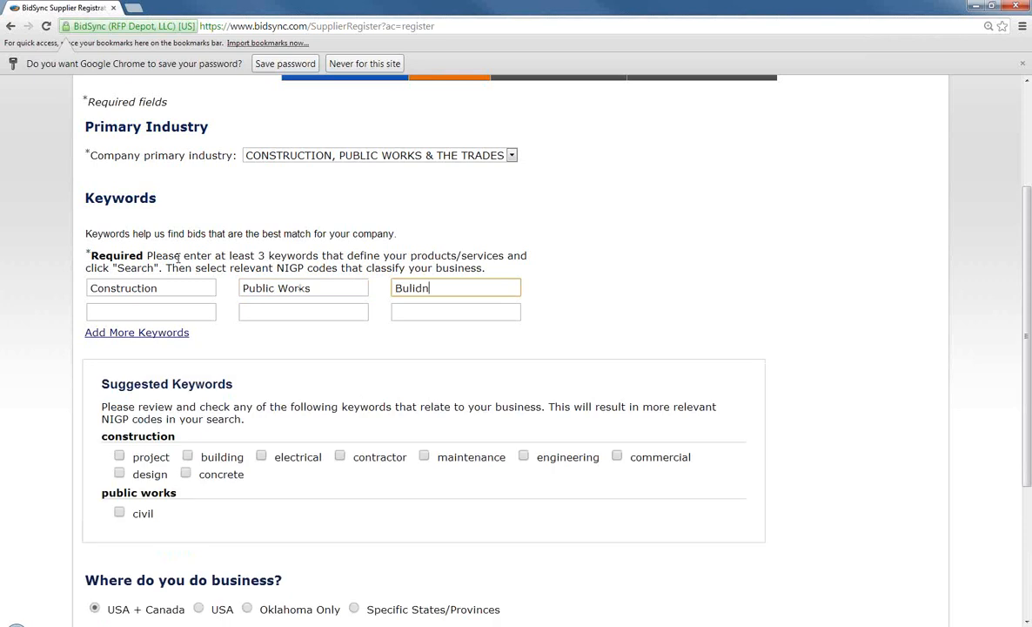
{"action": "key", "text": "BackSpace"}
{"action": "key", "text": "BackSpace"}
{"action": "key", "text": "BackSpace"}
{"action": "key", "text": "BackSpace"}
{"action": "key", "text": "BackSpace"}
{"action": "type", "text": "ilding Construction"}
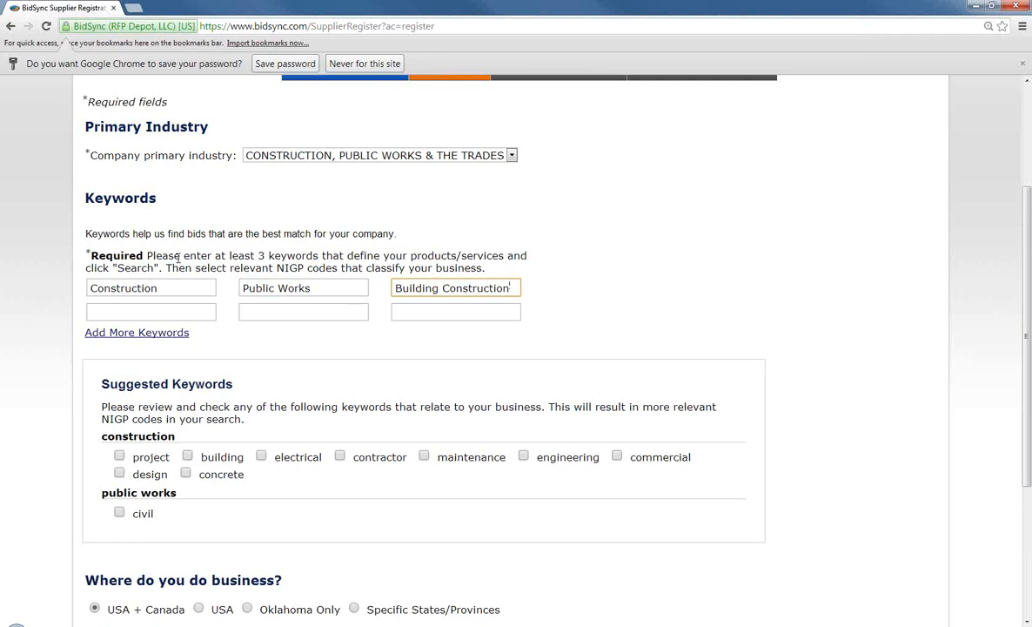
{"action": "left_click", "coordinate": [747, 249]}
{"action": "scroll", "coordinate": [755, 246], "scroll_direction": "down", "scroll_amount": 1}
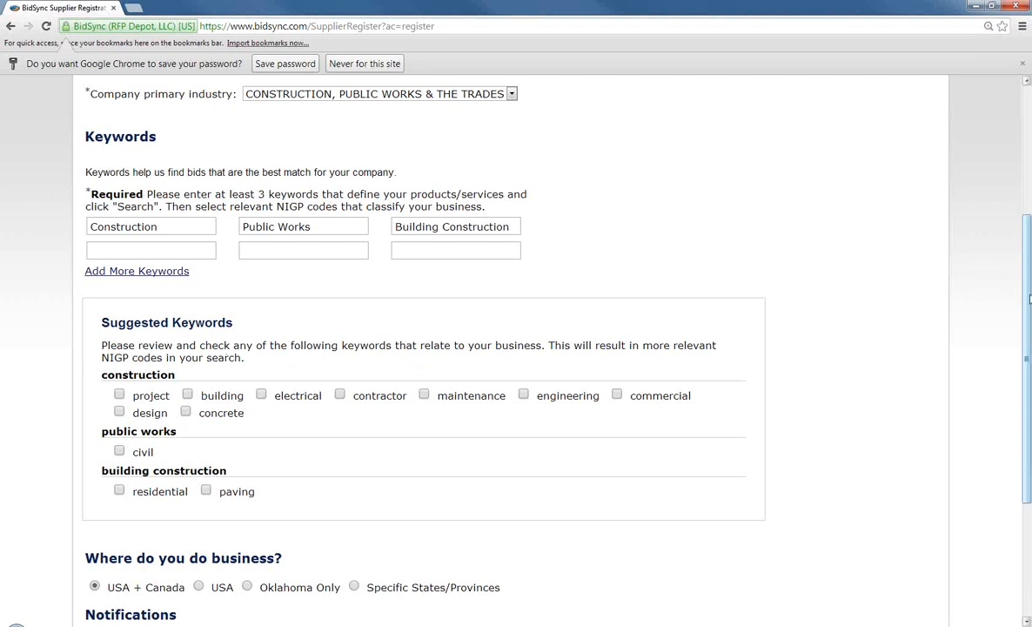
{"action": "left_click_drag", "start_coordinate": [1027, 302], "coordinate": [1027, 329]}
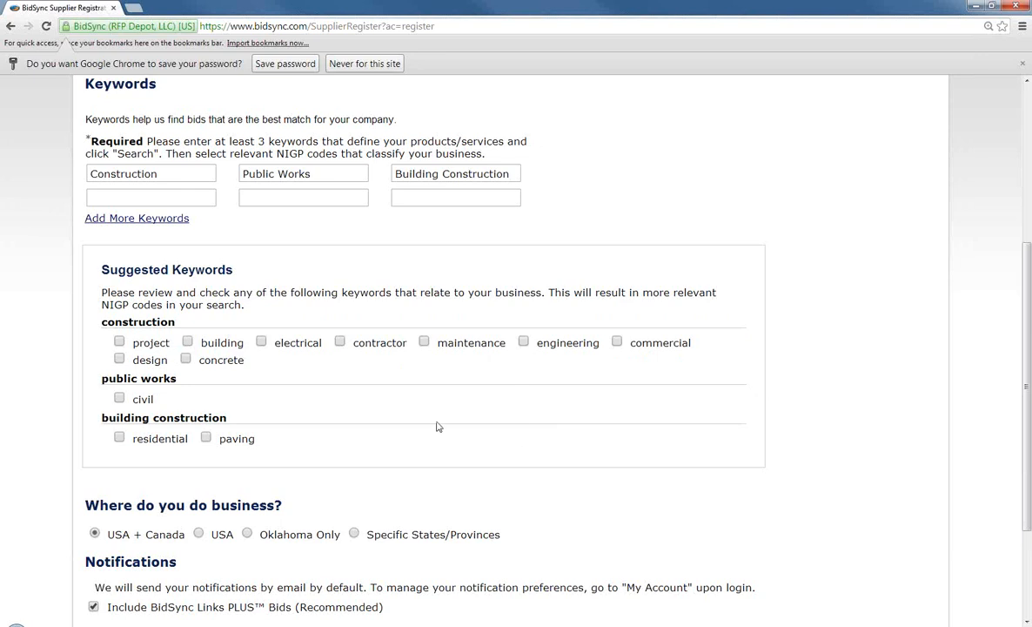
Check the paving, electrical, contractor and engineering suggested keywords
{"action": "left_click", "coordinate": [205, 439]}
{"action": "left_click", "coordinate": [261, 342]}
{"action": "left_click", "coordinate": [342, 344]}
{"action": "left_click", "coordinate": [524, 343]}
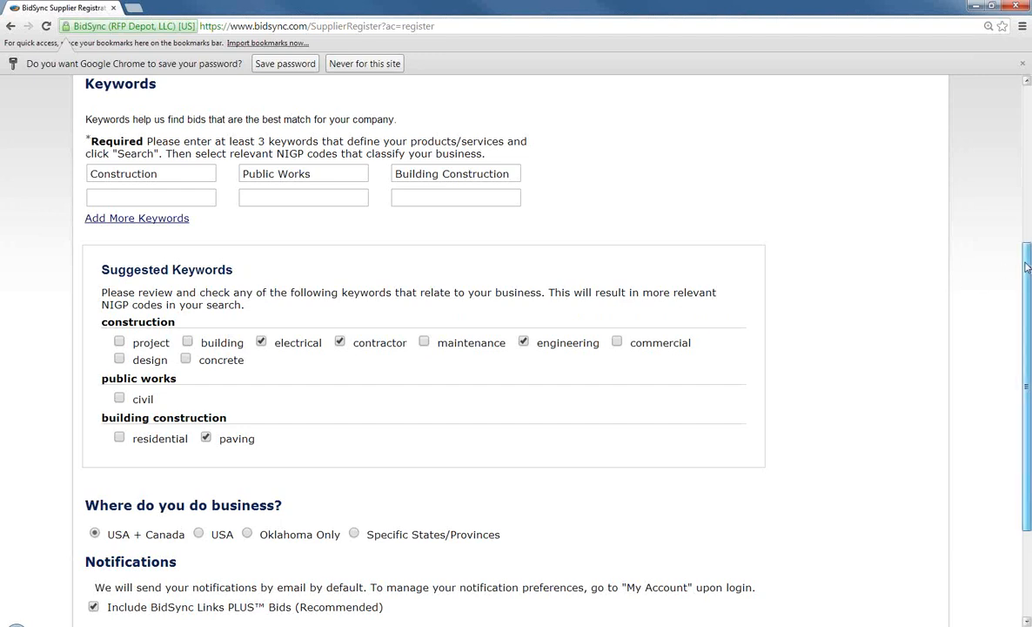
{"action": "left_click_drag", "start_coordinate": [1026, 267], "coordinate": [1028, 359]}
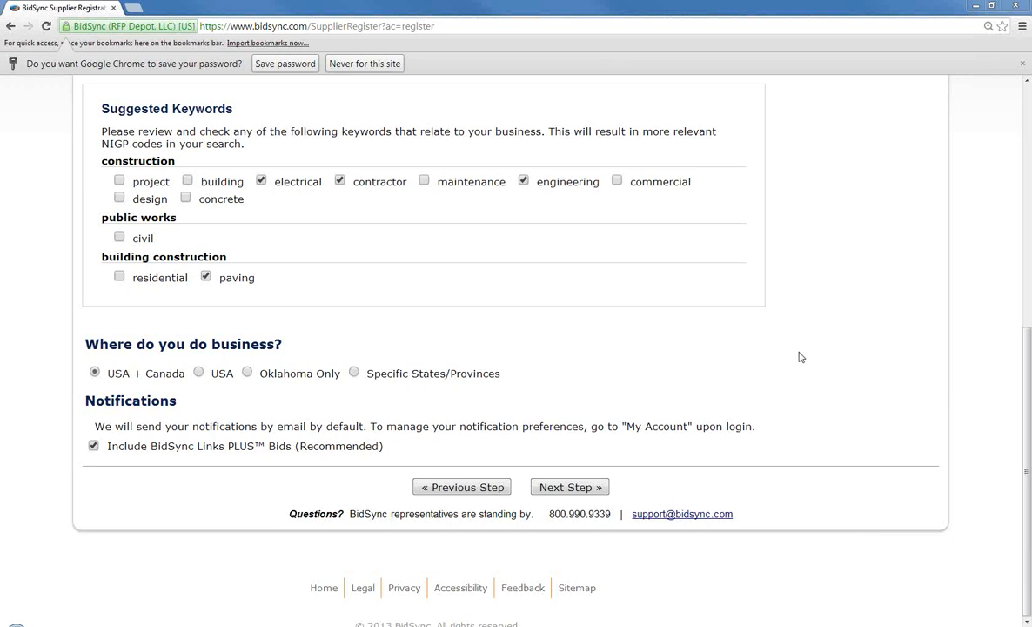
Choose Oklahoma Only, uncheck Include BidSync Links PLUS Bids, and continue to Classification Codes
{"action": "left_click", "coordinate": [249, 374]}
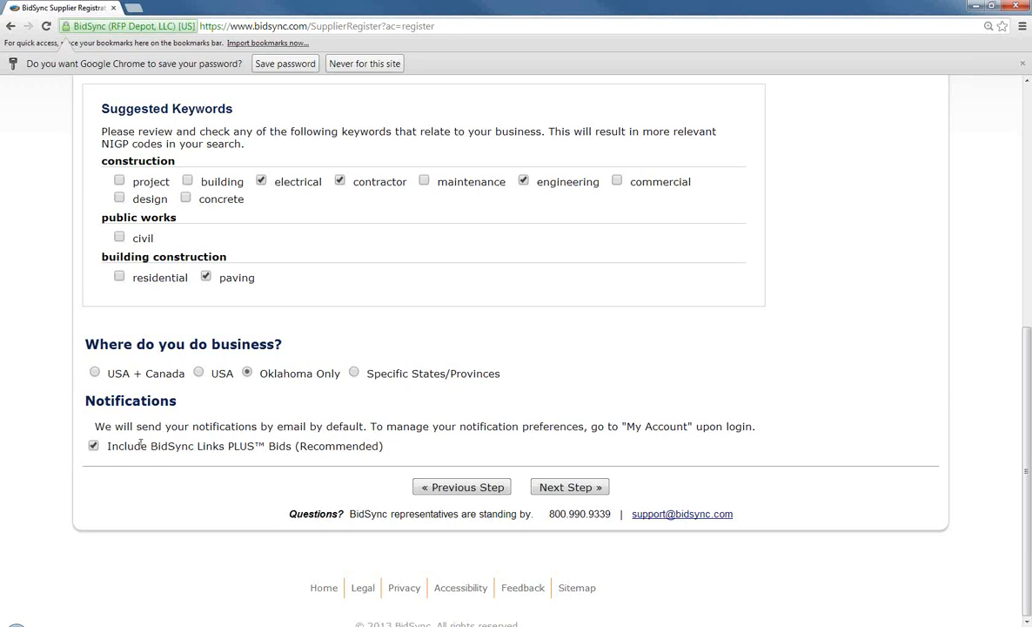
{"action": "left_click", "coordinate": [93, 447]}
{"action": "left_click", "coordinate": [586, 490]}
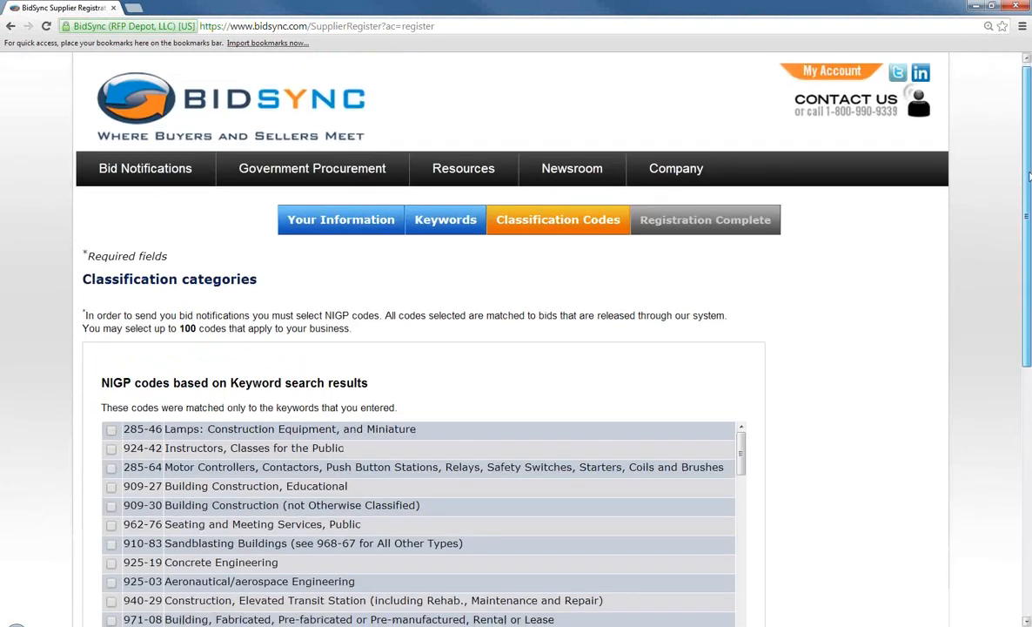
Check NIGP codes 909-27, 909-30 and 925-19 in the keyword results
{"action": "scroll", "coordinate": [1029, 172], "scroll_direction": "down", "scroll_amount": 2}
{"action": "scroll", "coordinate": [513, 348], "scroll_direction": "down", "scroll_amount": 3}
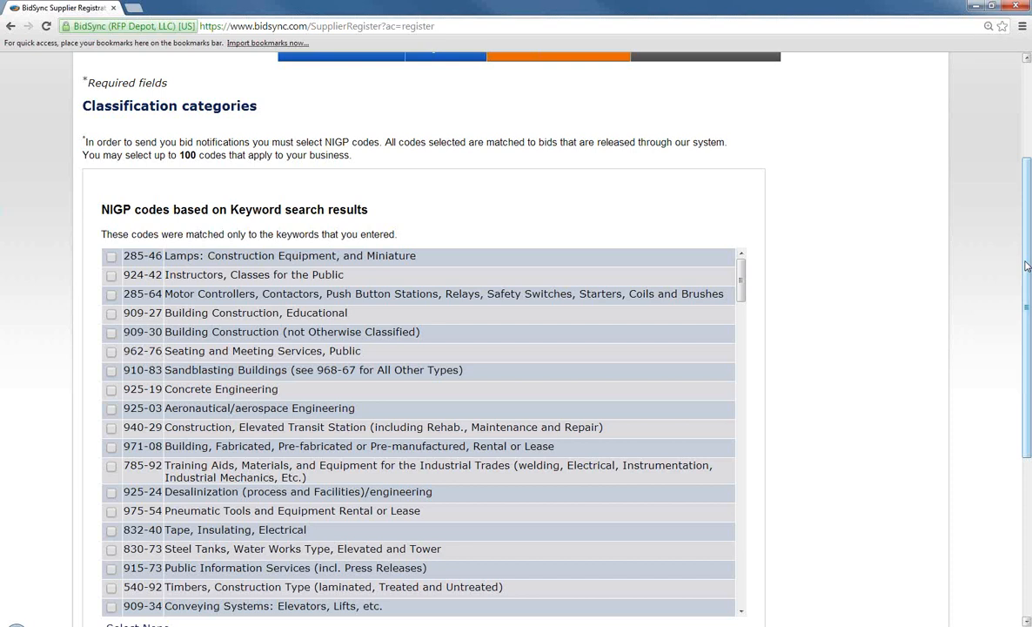
{"action": "left_click_drag", "start_coordinate": [1027, 266], "coordinate": [1027, 313]}
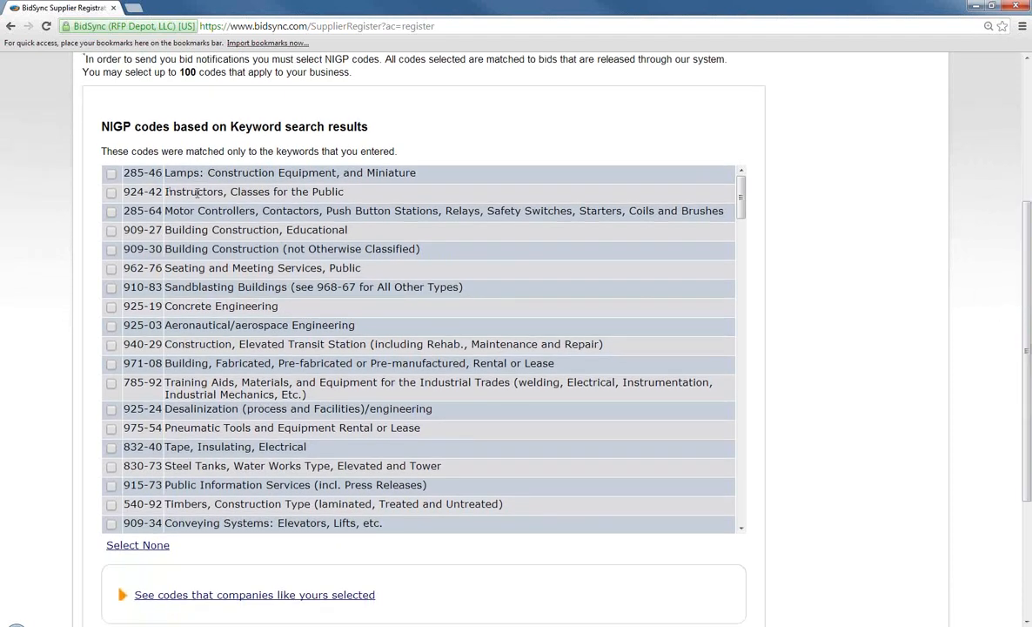
{"action": "left_click", "coordinate": [110, 229]}
{"action": "left_click", "coordinate": [110, 250]}
{"action": "left_click", "coordinate": [111, 307]}
Also check 925-17 Civil Engineering, then scroll to the bottom of the page
{"action": "scroll", "coordinate": [396, 296], "scroll_direction": "down", "scroll_amount": 3}
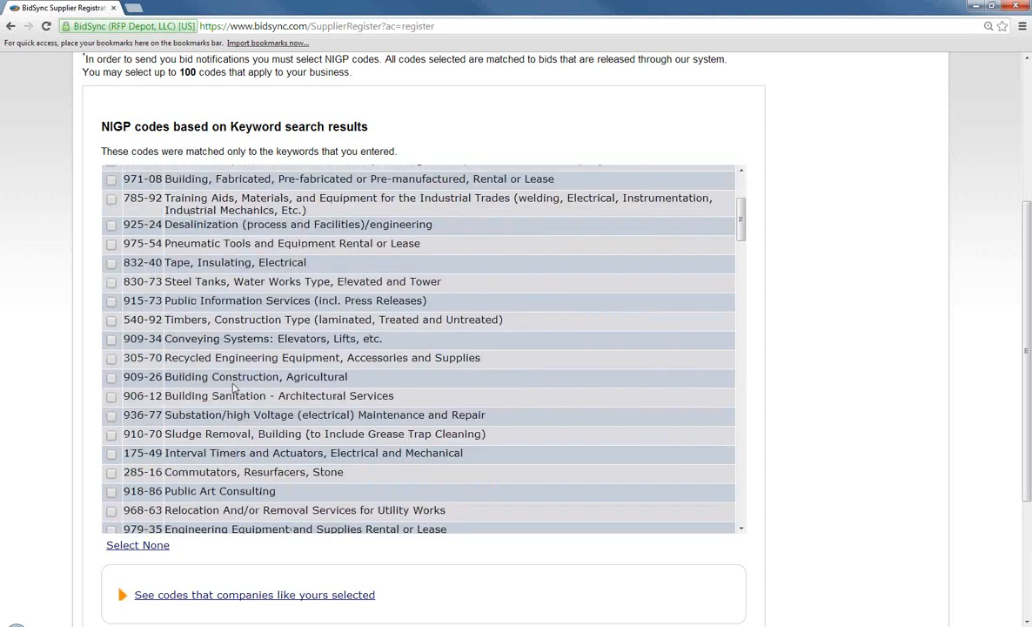
{"action": "scroll", "coordinate": [243, 377], "scroll_direction": "down", "scroll_amount": 6}
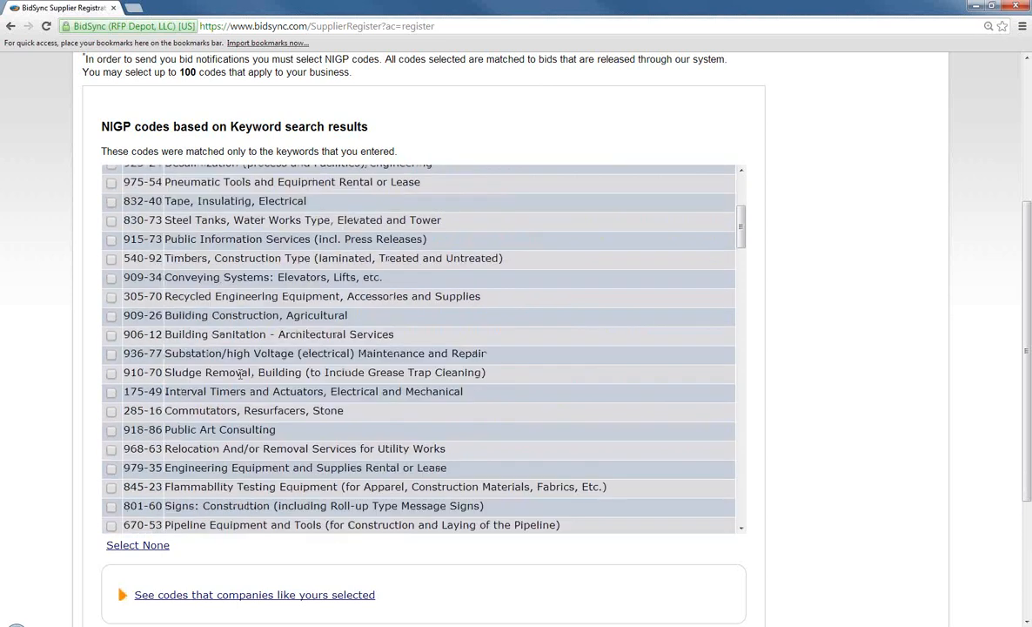
{"action": "scroll", "coordinate": [240, 375], "scroll_direction": "down", "scroll_amount": 3}
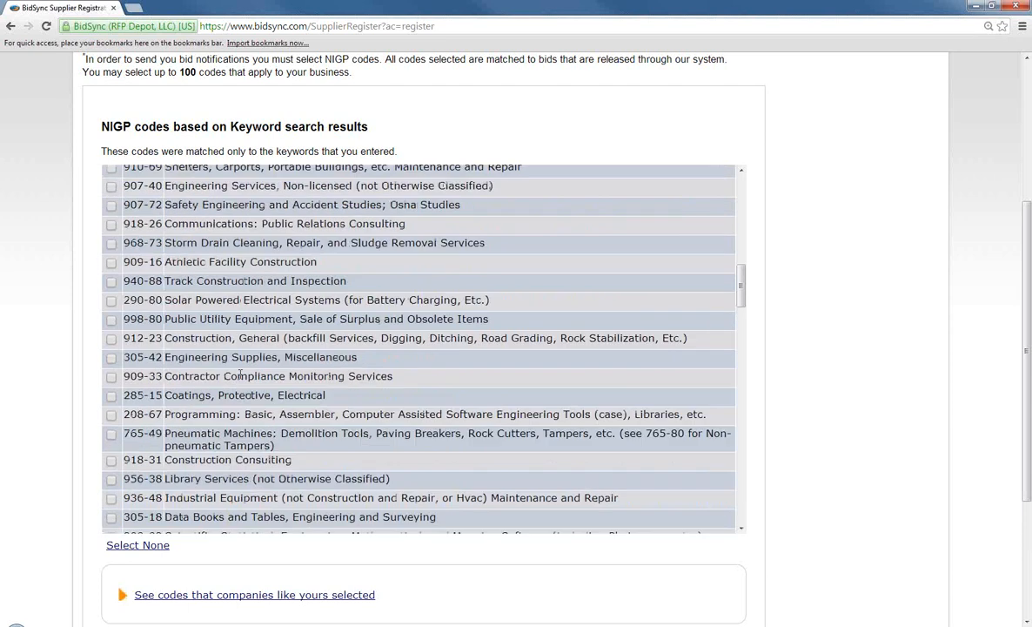
{"action": "scroll", "coordinate": [241, 374], "scroll_direction": "down", "scroll_amount": 13}
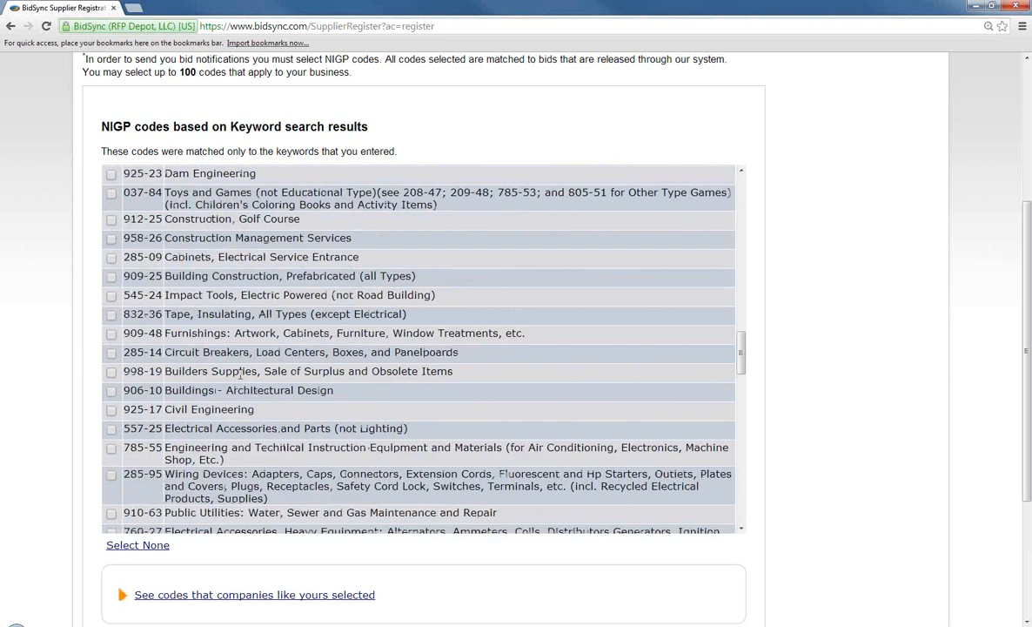
{"action": "scroll", "coordinate": [240, 374], "scroll_direction": "up", "scroll_amount": 1}
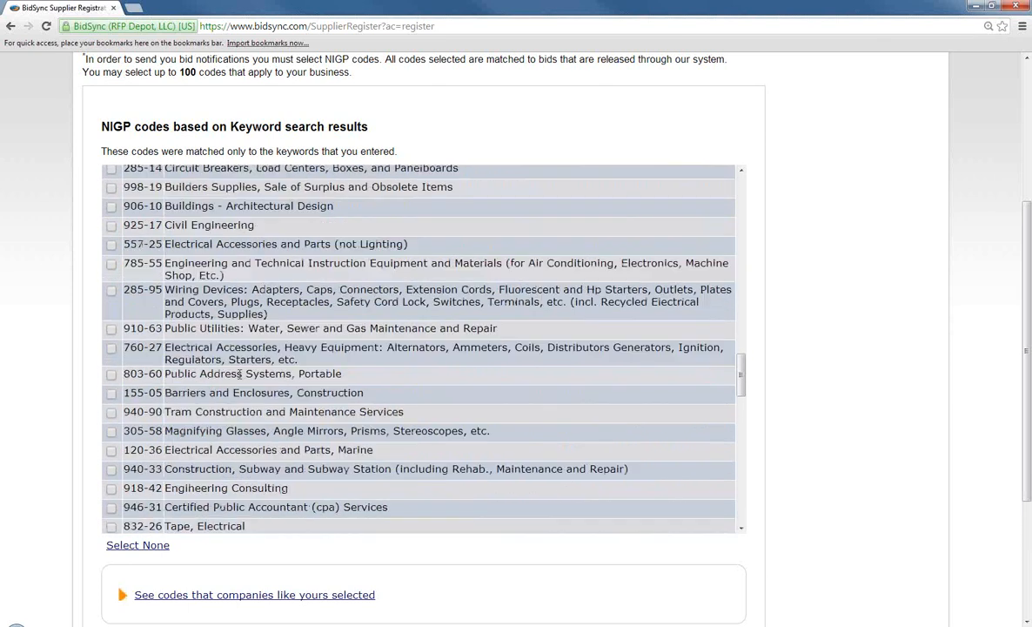
{"action": "left_click", "coordinate": [112, 225]}
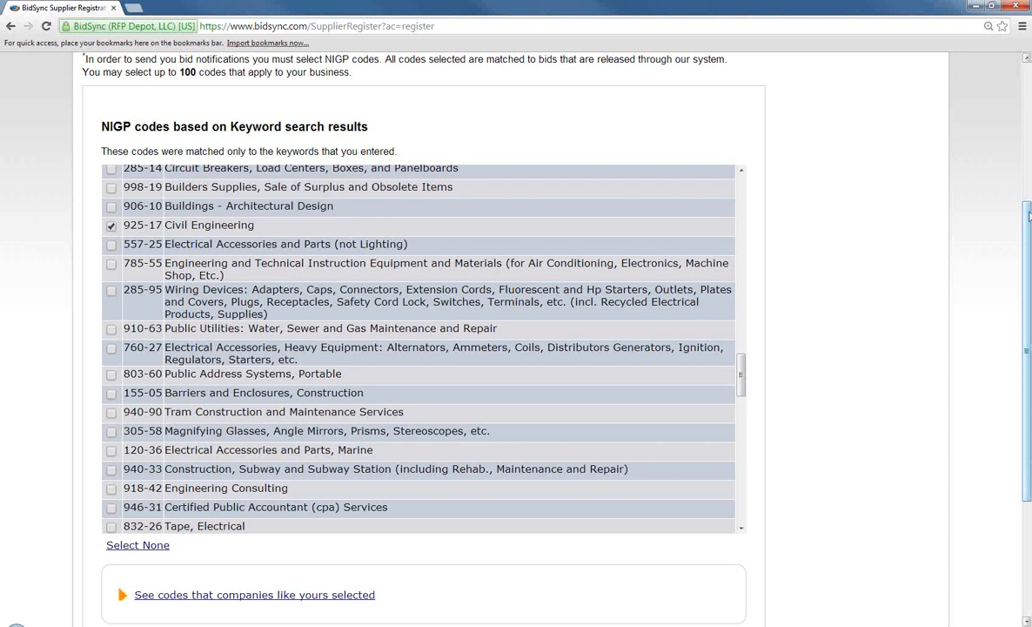
{"action": "left_click_drag", "start_coordinate": [1028, 215], "coordinate": [1028, 304]}
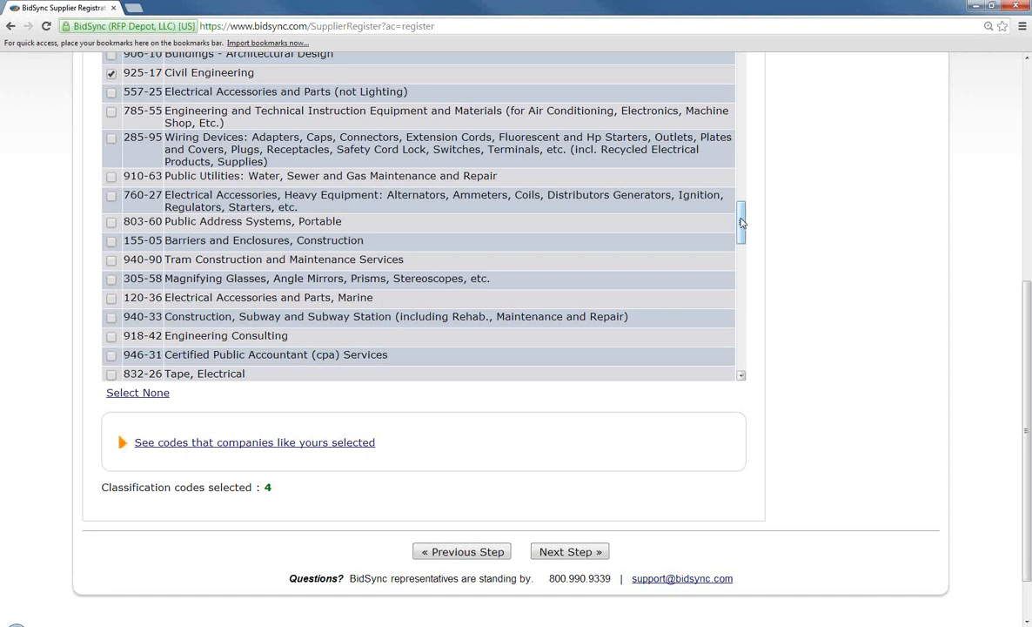
{"action": "left_click_drag", "start_coordinate": [742, 222], "coordinate": [741, 372]}
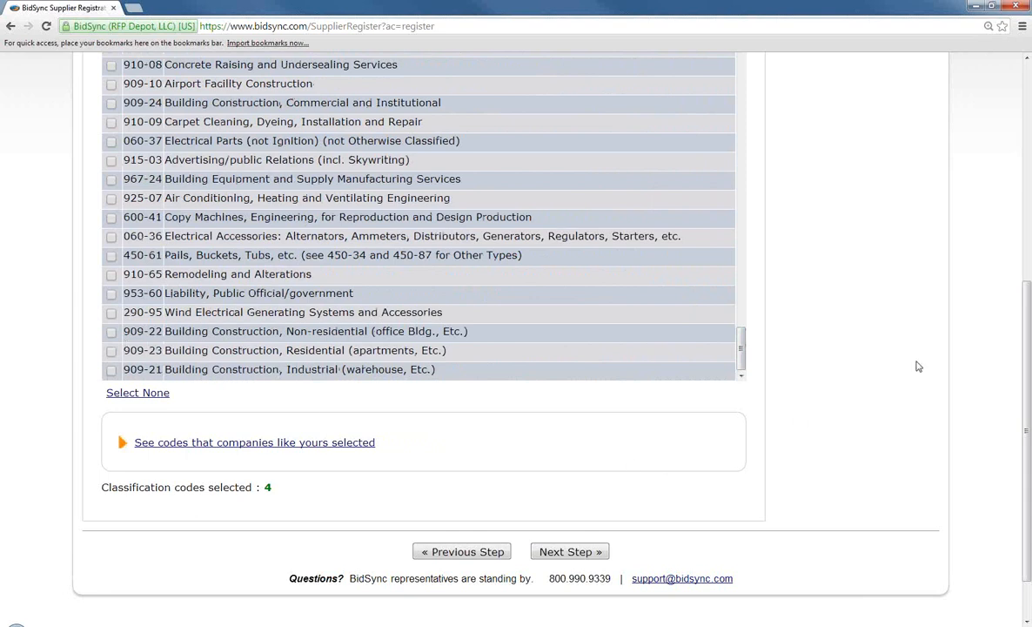
{"action": "scroll", "coordinate": [919, 366], "scroll_direction": "down", "scroll_amount": 1}
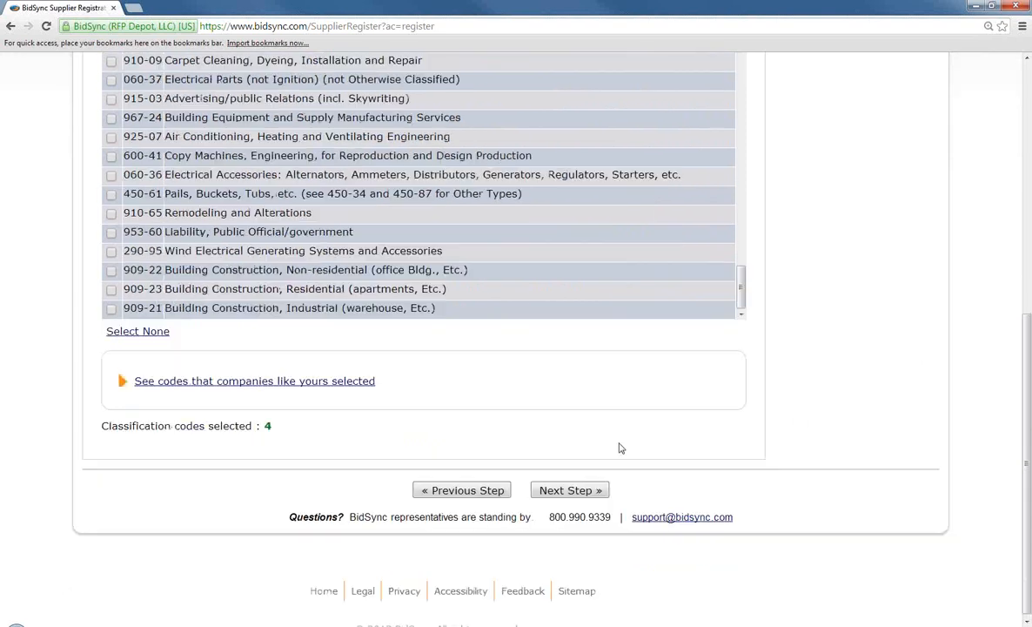
Expand 'See codes that companies like yours selected' and browse the suggested NIGP codes
{"action": "left_click", "coordinate": [228, 383]}
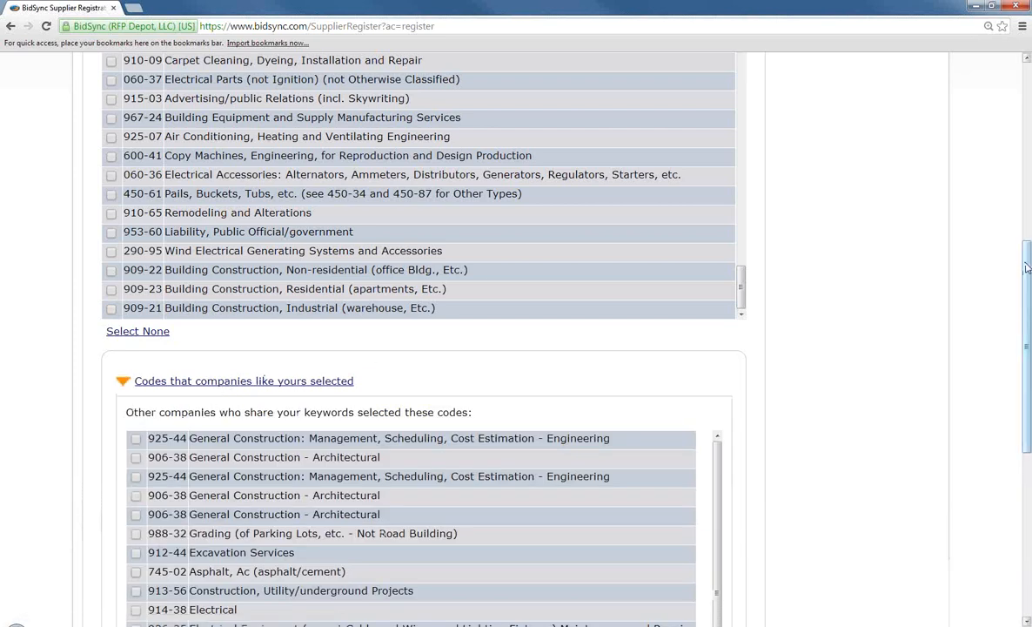
{"action": "left_click_drag", "start_coordinate": [1027, 271], "coordinate": [1018, 362]}
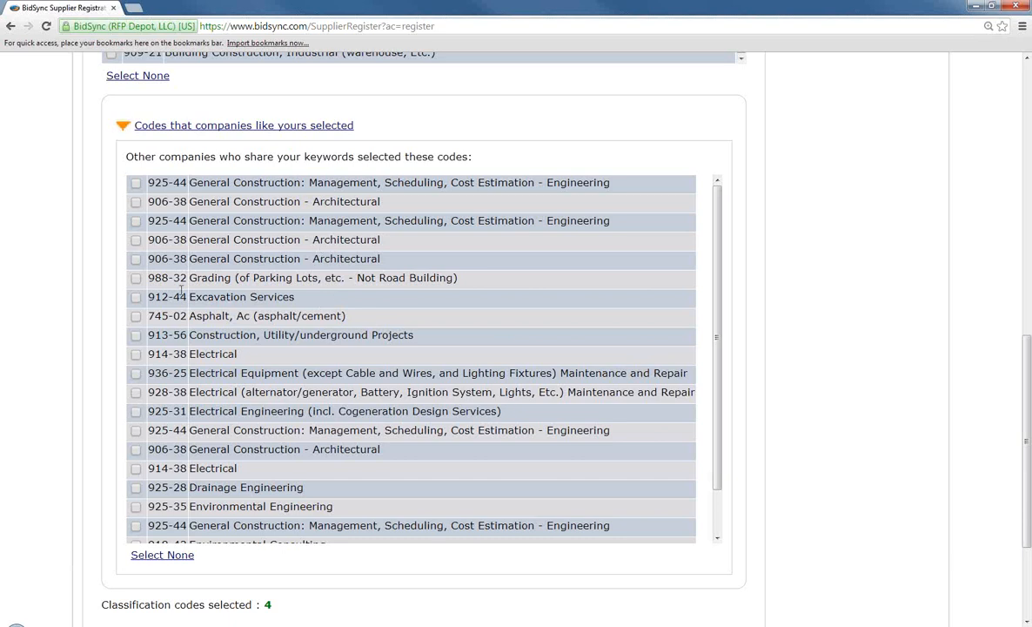
{"action": "scroll", "coordinate": [254, 296], "scroll_direction": "down", "scroll_amount": 1}
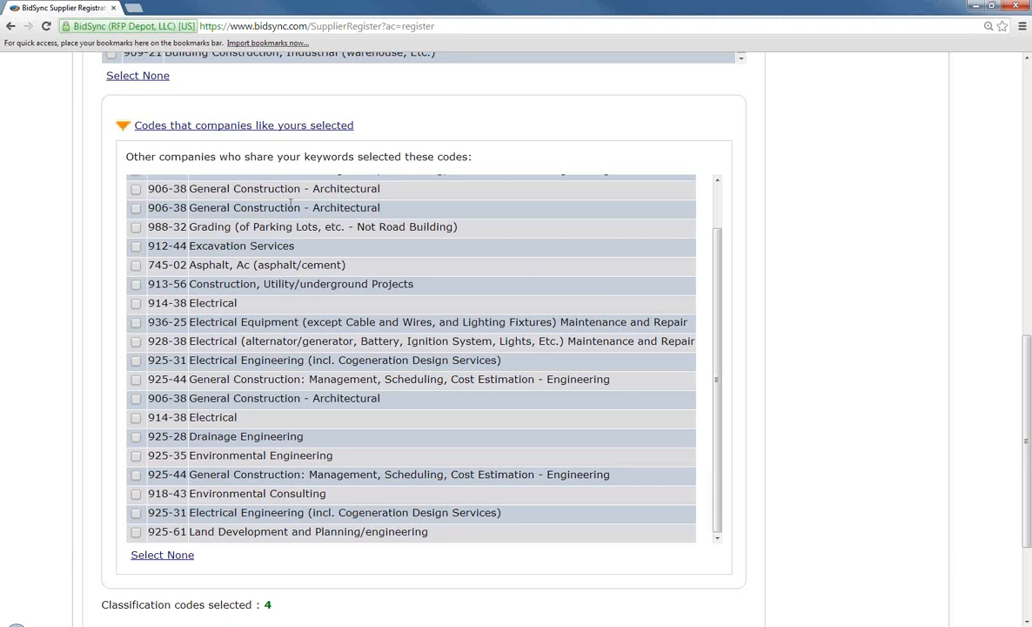
{"action": "scroll", "coordinate": [249, 223], "scroll_direction": "down", "scroll_amount": 2}
{"action": "scroll", "coordinate": [249, 224], "scroll_direction": "up", "scroll_amount": 1}
{"action": "scroll", "coordinate": [247, 222], "scroll_direction": "up", "scroll_amount": 1}
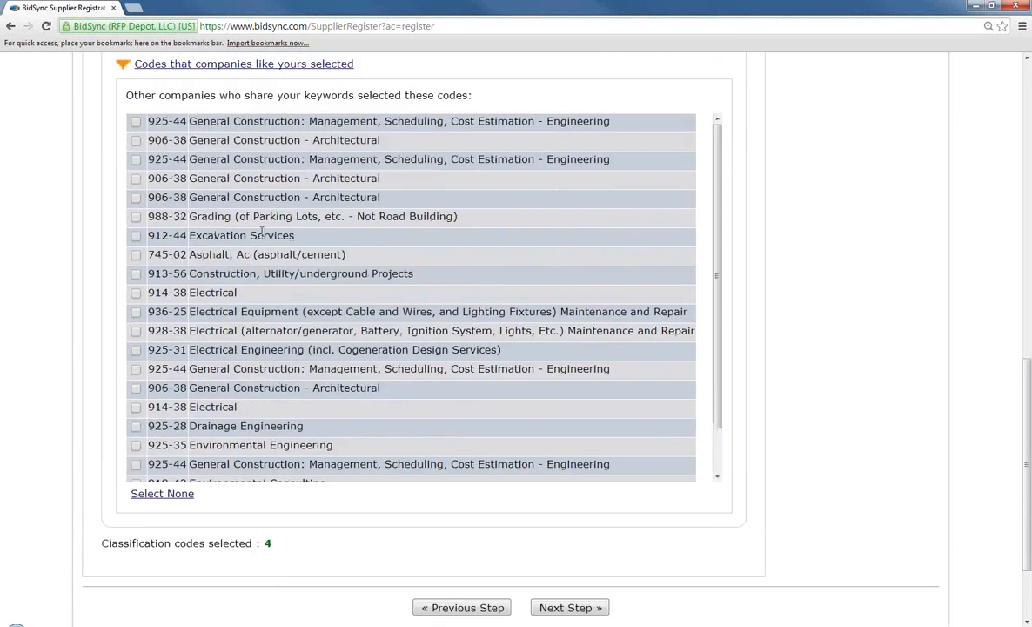
{"action": "scroll", "coordinate": [470, 261], "scroll_direction": "down", "scroll_amount": 1}
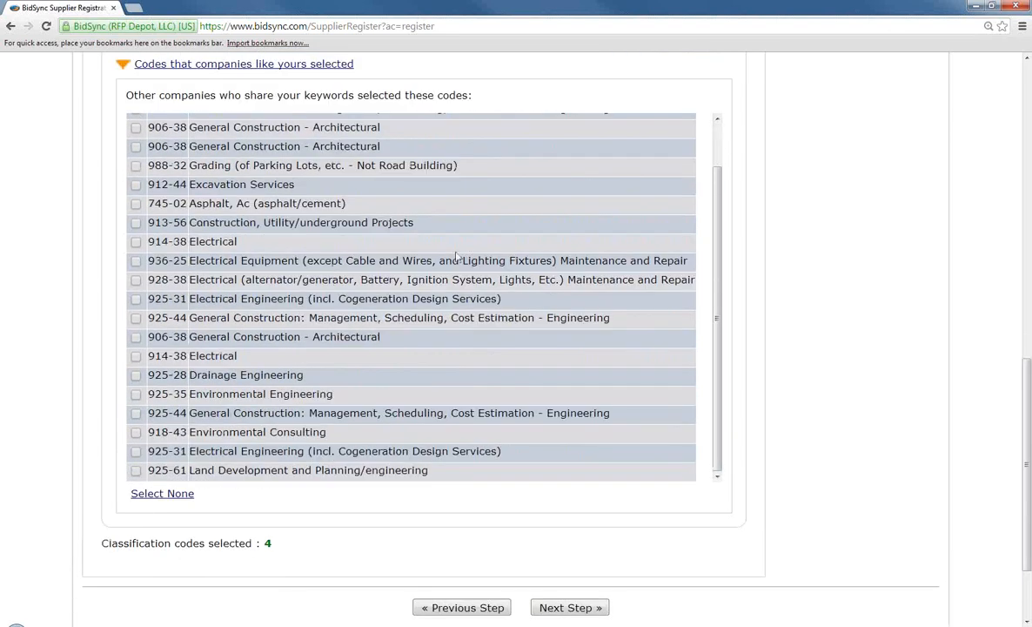
{"action": "scroll", "coordinate": [432, 298], "scroll_direction": "down", "scroll_amount": 1}
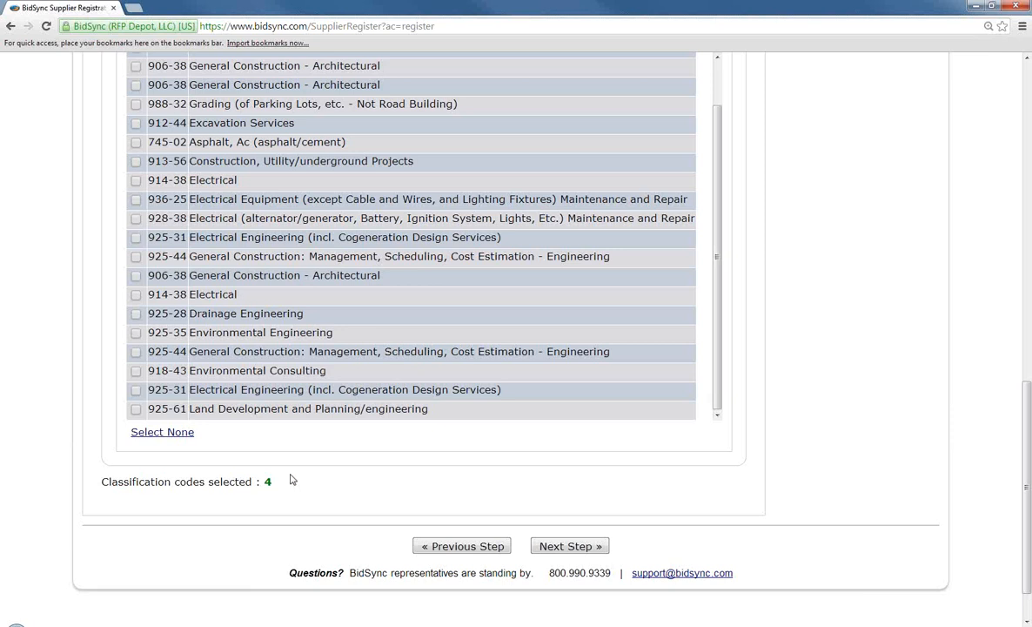
Advance to Registration Complete, highlight the support phone number, and return to the top
{"action": "left_click", "coordinate": [545, 549]}
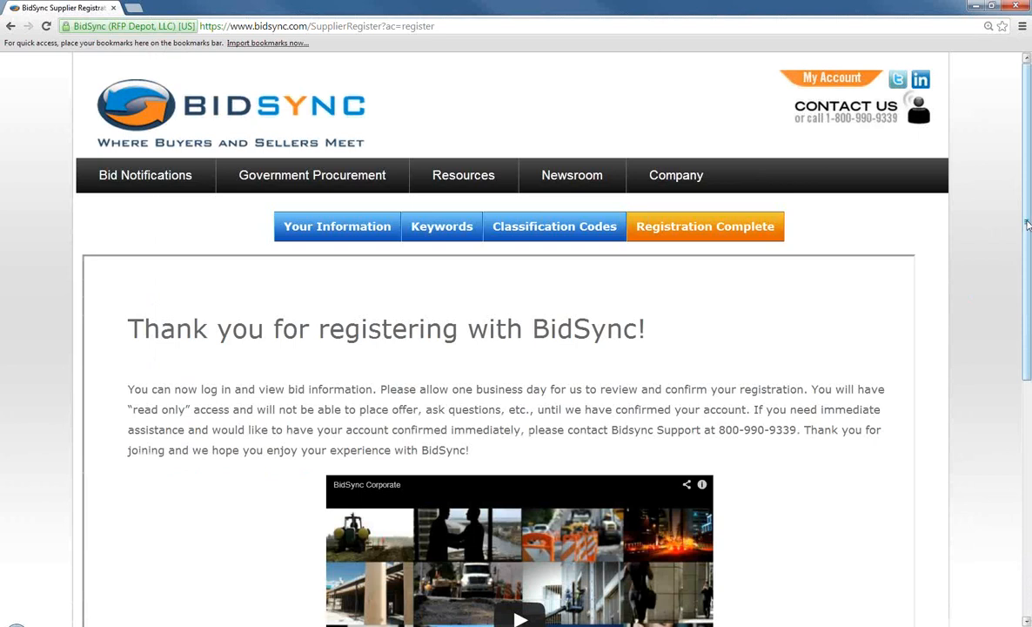
{"action": "left_click_drag", "start_coordinate": [1027, 225], "coordinate": [1023, 273]}
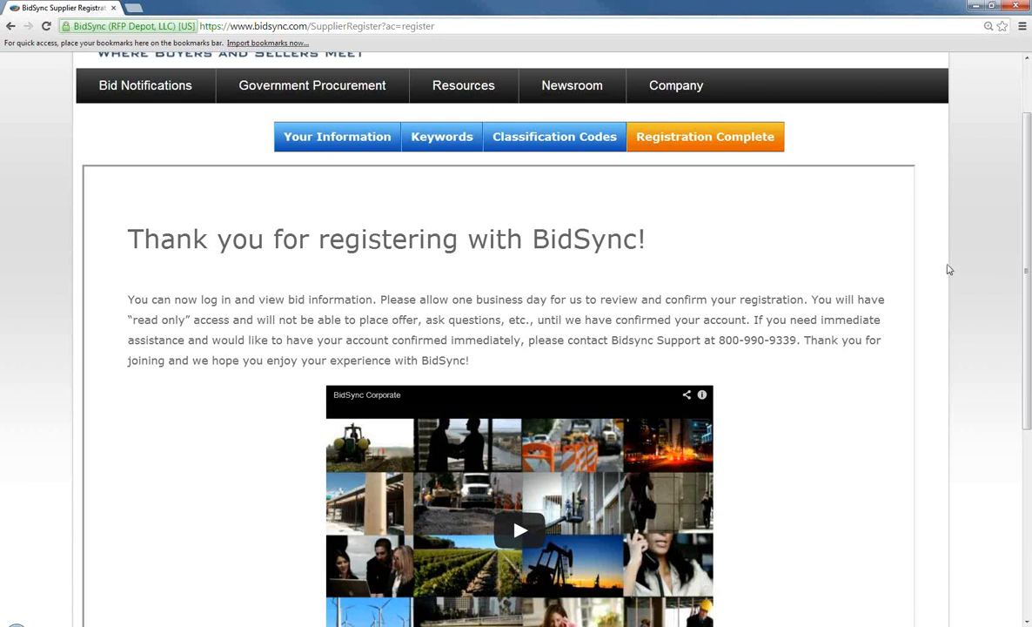
{"action": "left_click_drag", "start_coordinate": [719, 339], "coordinate": [798, 341]}
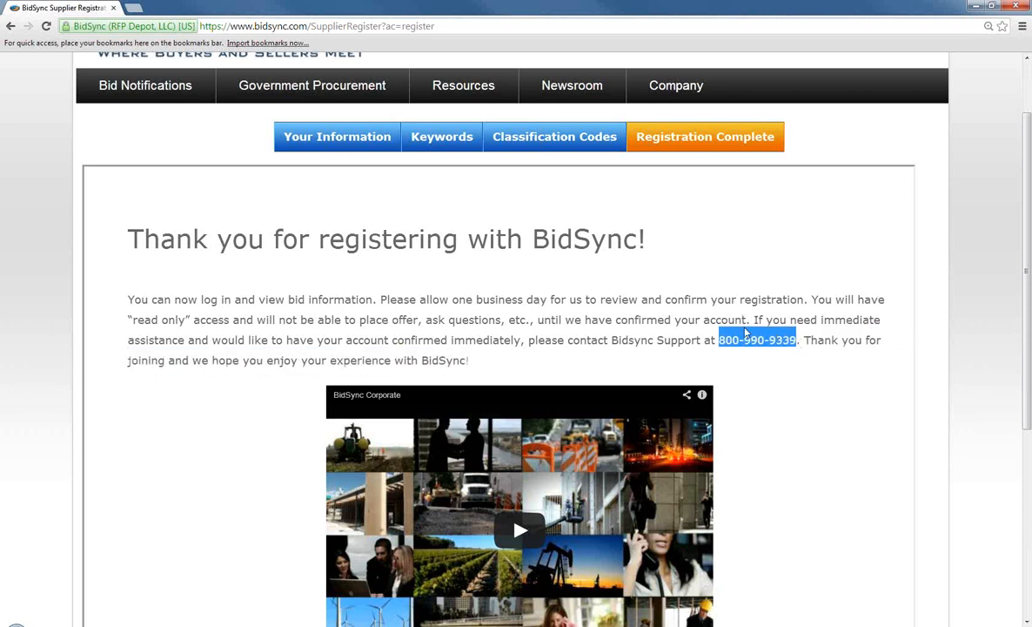
{"action": "scroll", "coordinate": [789, 286], "scroll_direction": "up", "scroll_amount": 2}
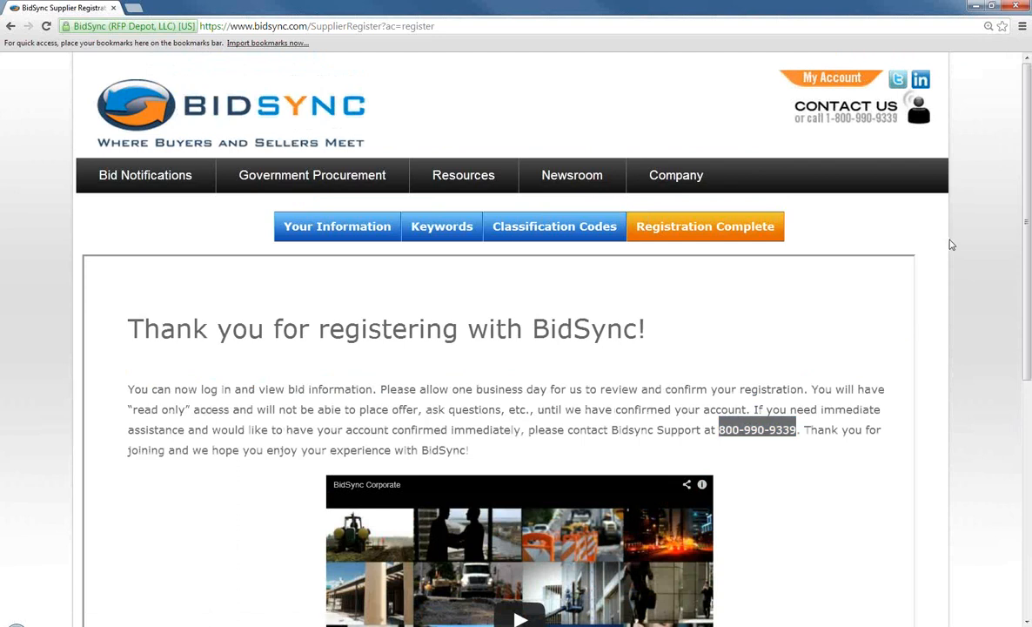
{"action": "left_click", "coordinate": [757, 429]}
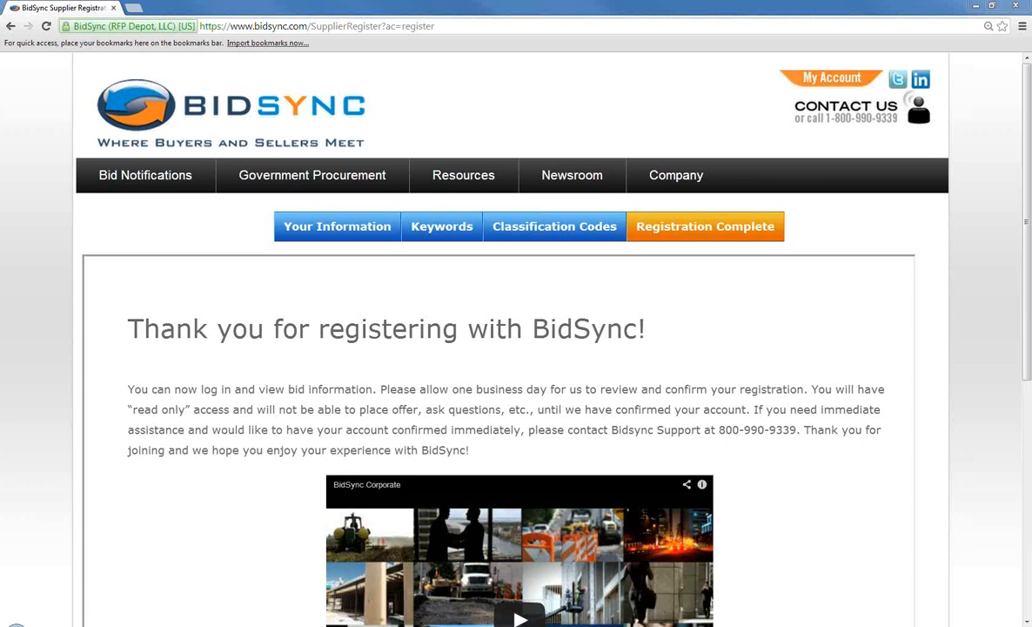
{"action": "left_click_drag", "start_coordinate": [438, 27], "coordinate": [309, 28]}
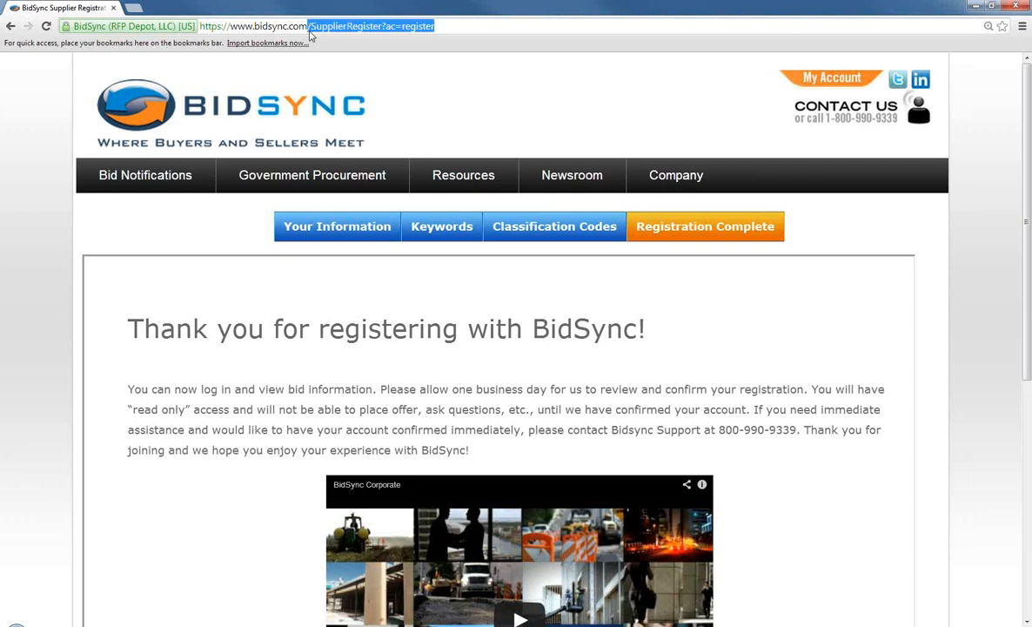
Trim the address to load bidsync.com, then go to the My Account login page
{"action": "key", "text": "BackSpace"}
{"action": "key", "text": "Return"}
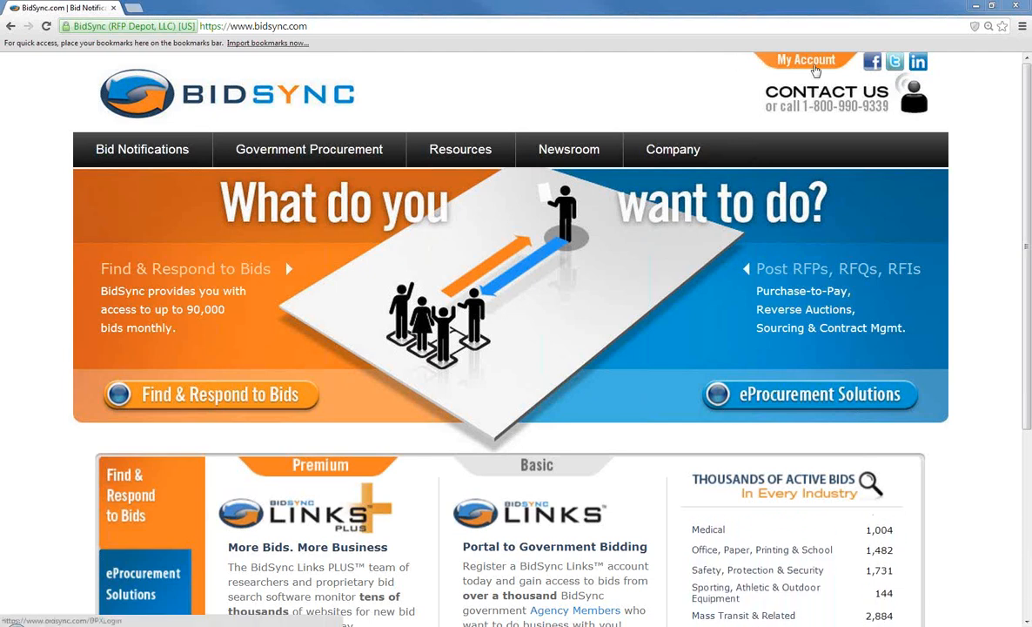
{"action": "left_click", "coordinate": [814, 68]}
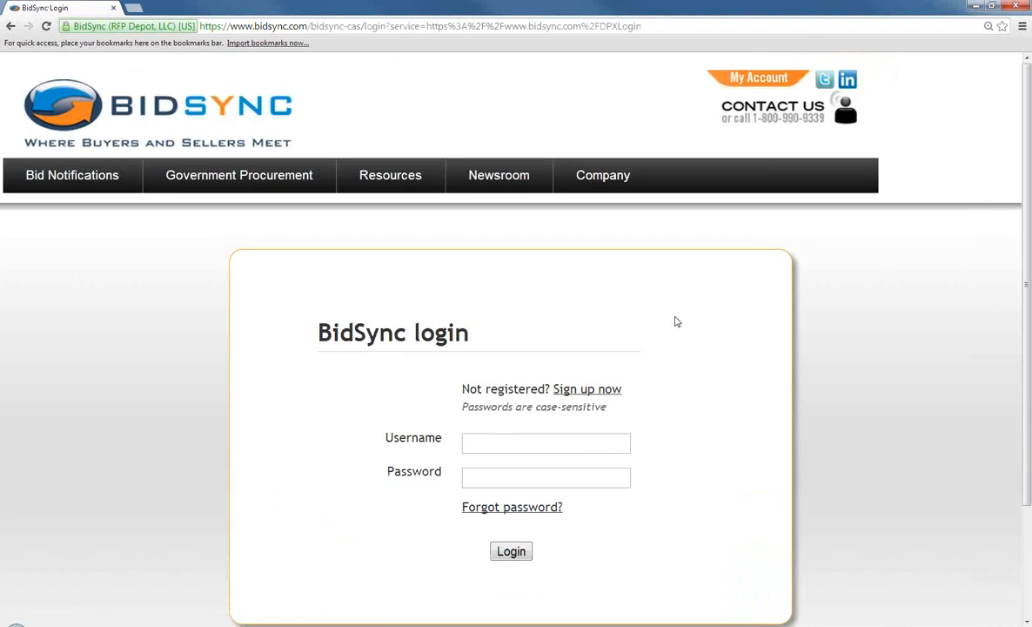
Log in with the vendor account's username and password
{"action": "scroll", "coordinate": [677, 322], "scroll_direction": "down", "scroll_amount": 3}
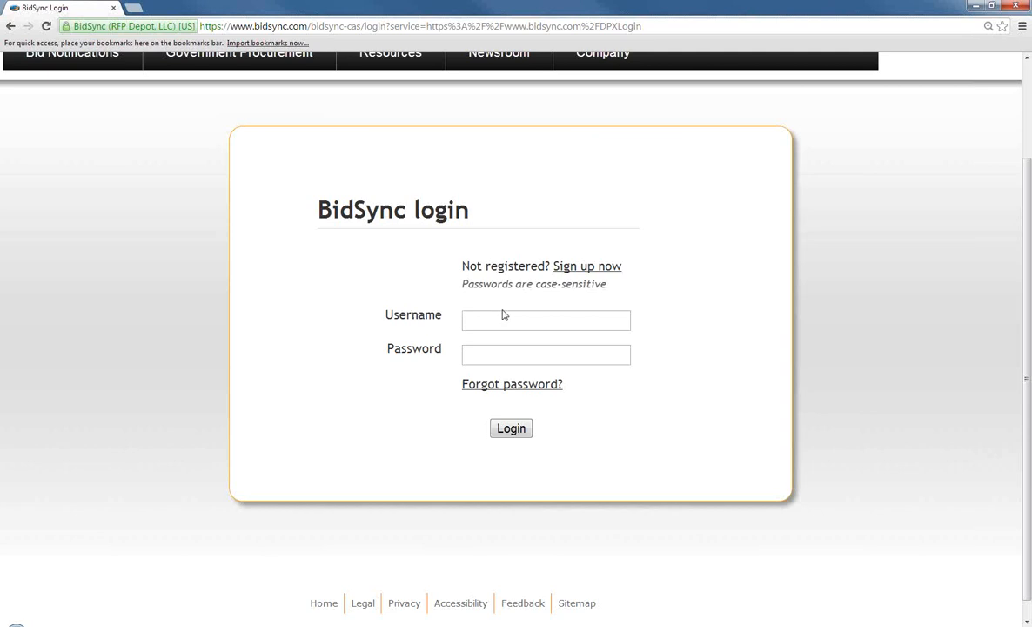
{"action": "left_click", "coordinate": [495, 323]}
{"action": "type", "text": "account1"}
{"action": "key", "text": "Tab"}
{"action": "type", "text": "****"}
{"action": "left_click", "coordinate": [520, 430]}
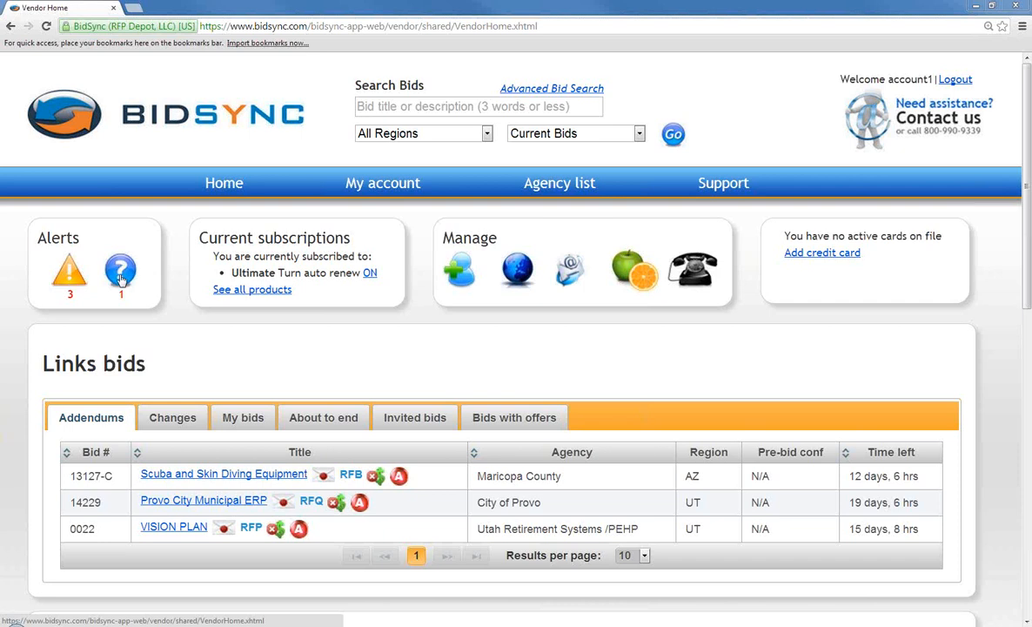
Open the Addendums alert list from the warning icon under Alerts
{"action": "left_click", "coordinate": [62, 268]}
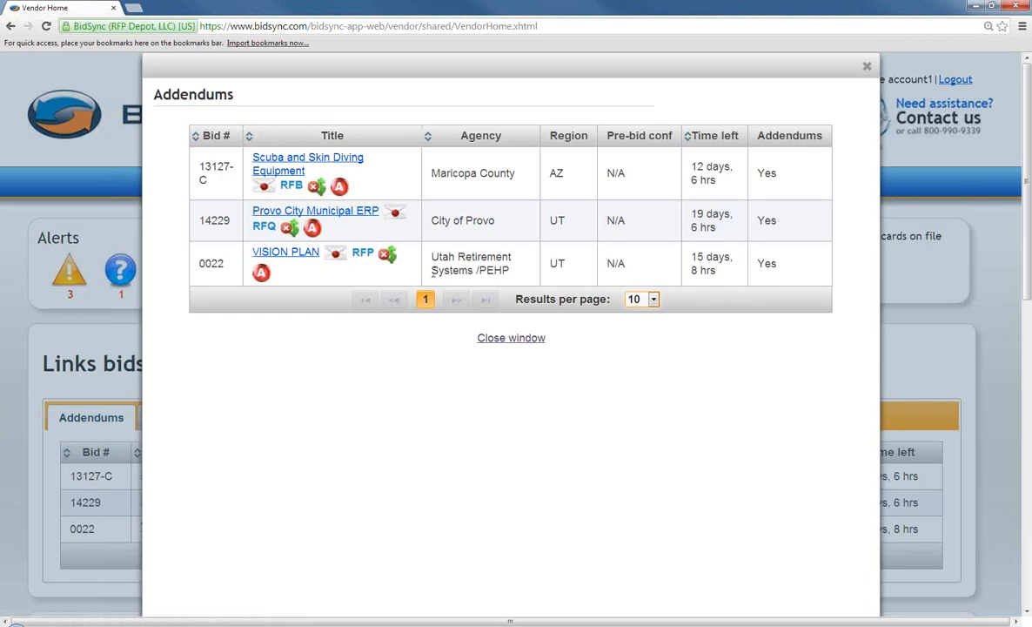
Close Addendums, view the Questions & Answers alert list, then close it
{"action": "left_click", "coordinate": [866, 66]}
{"action": "left_click", "coordinate": [121, 275]}
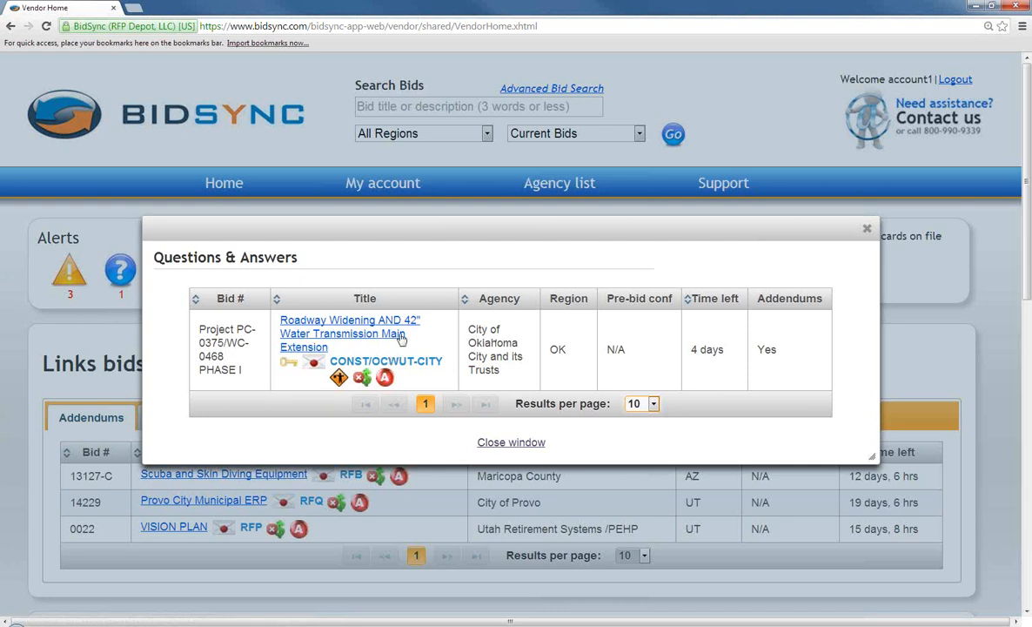
{"action": "left_click", "coordinate": [867, 231]}
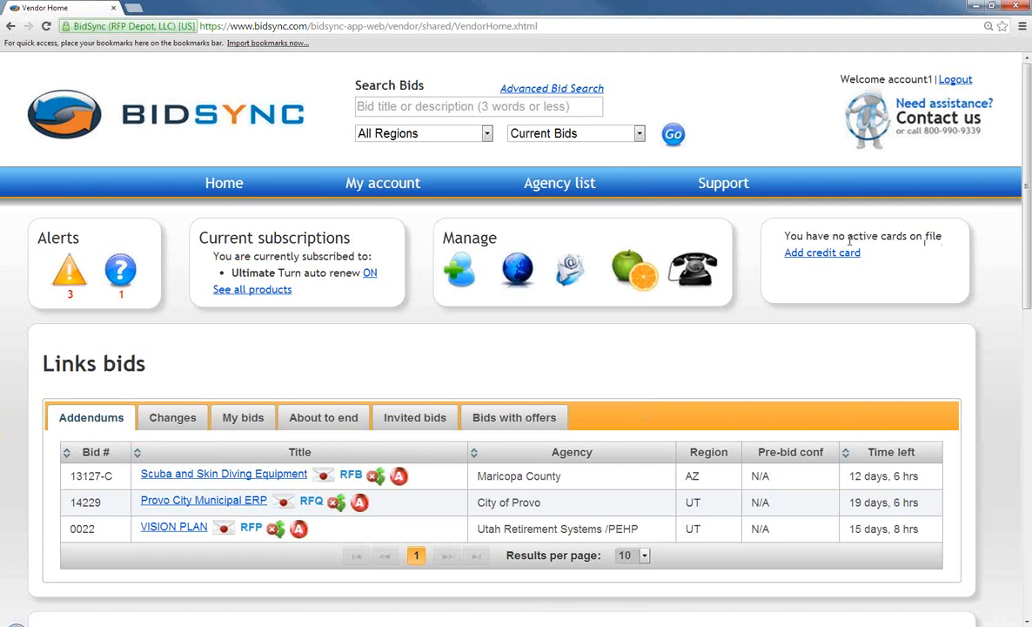
{"action": "scroll", "coordinate": [825, 321], "scroll_direction": "down", "scroll_amount": 1}
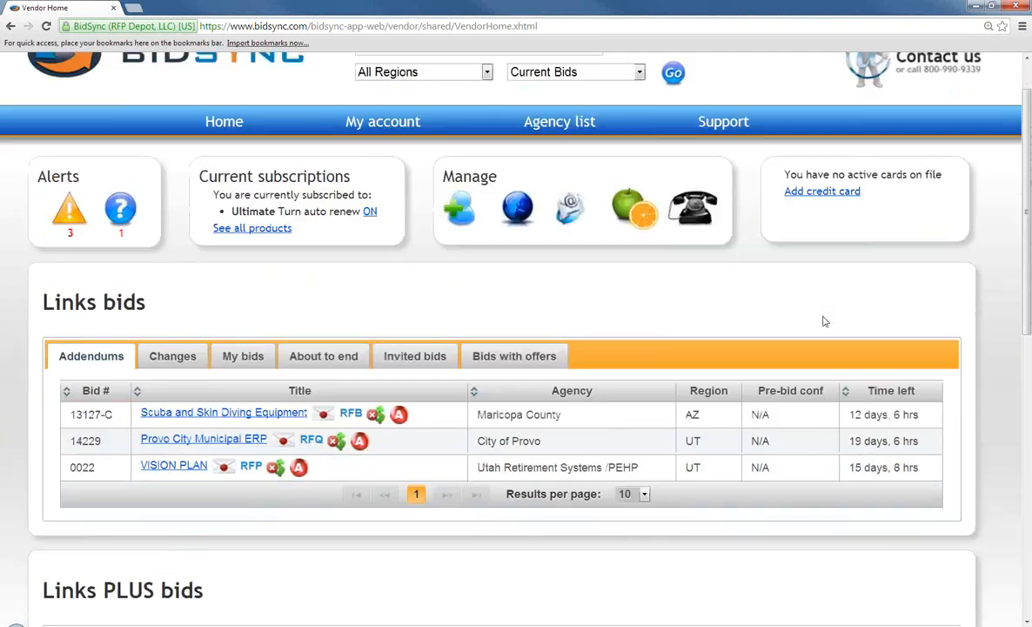
{"action": "scroll", "coordinate": [826, 321], "scroll_direction": "down", "scroll_amount": 1}
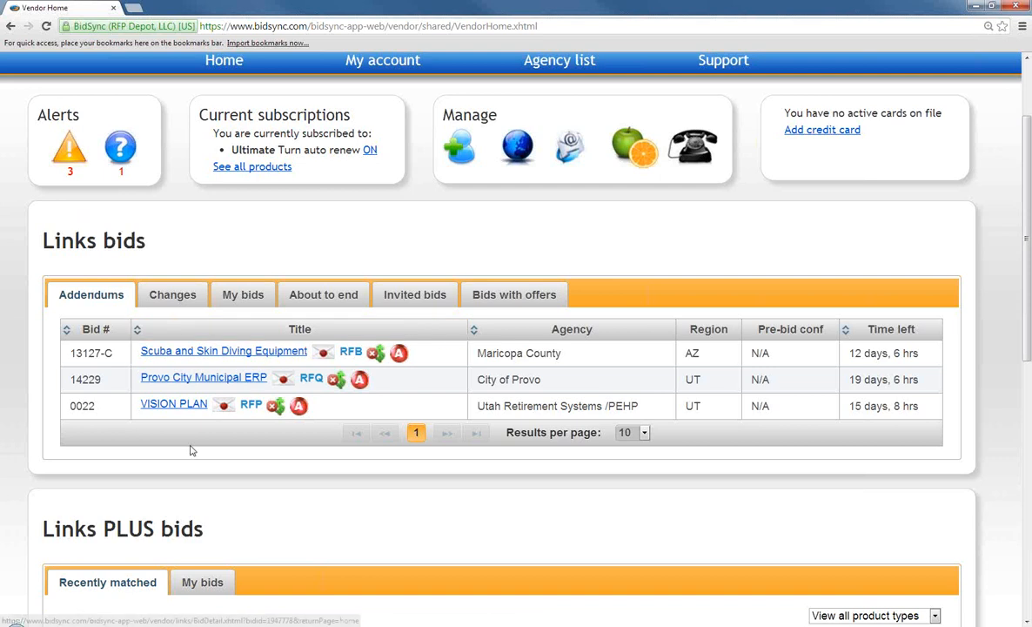
Cycle through the Changes, My bids, About to end and Invited bids tabs under Links bids
{"action": "left_click", "coordinate": [178, 300]}
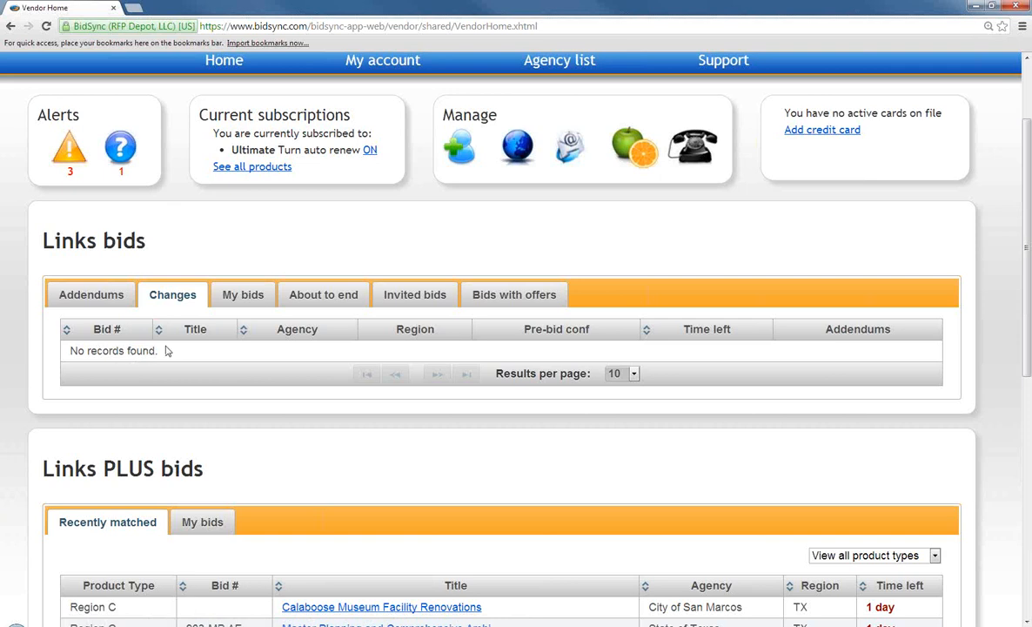
{"action": "left_click", "coordinate": [252, 298]}
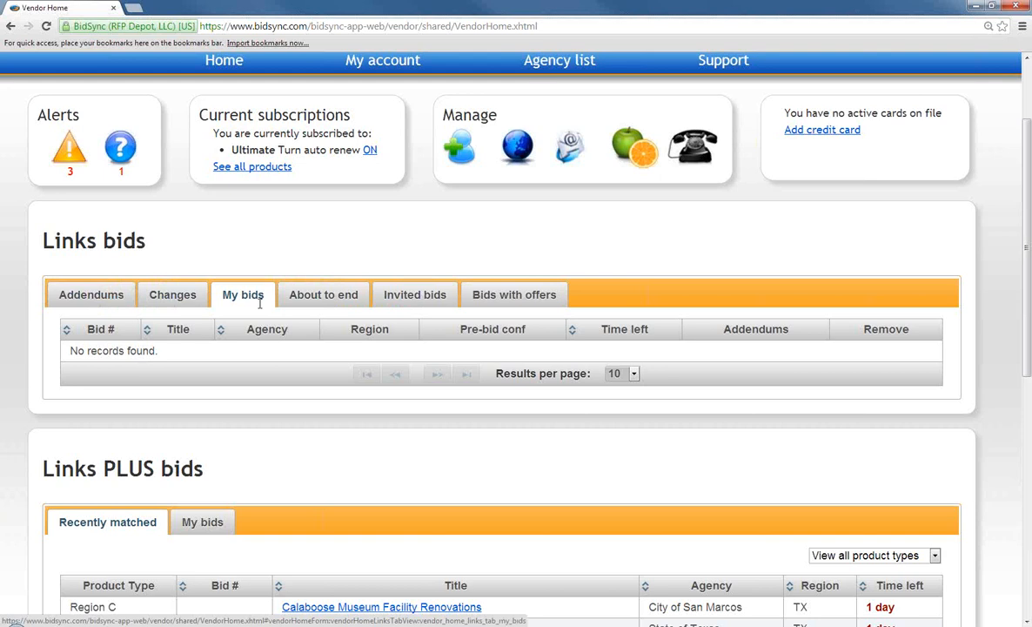
{"action": "left_click", "coordinate": [323, 297]}
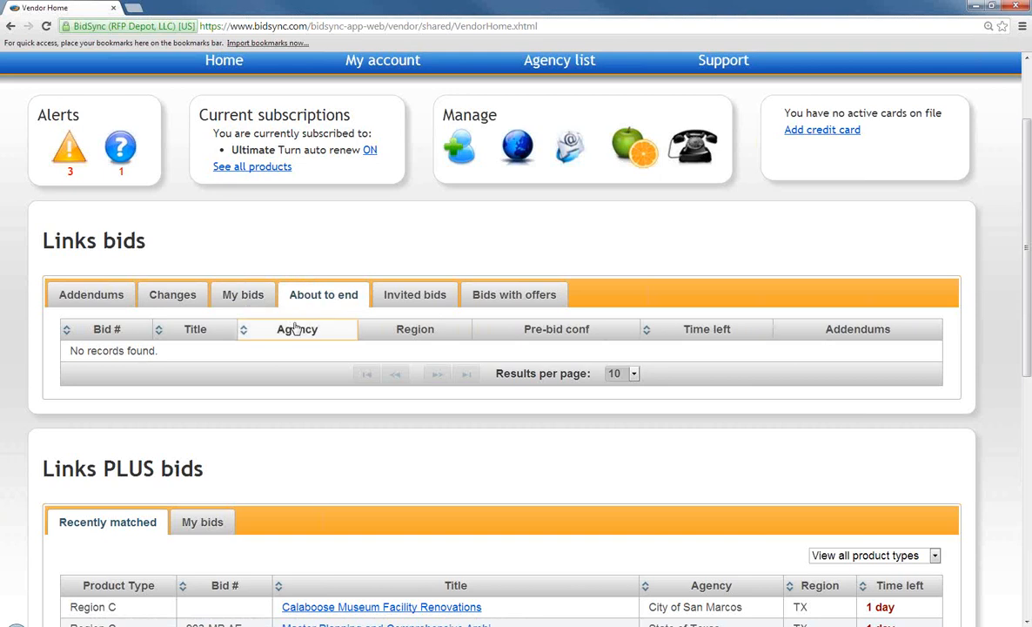
{"action": "left_click", "coordinate": [417, 296]}
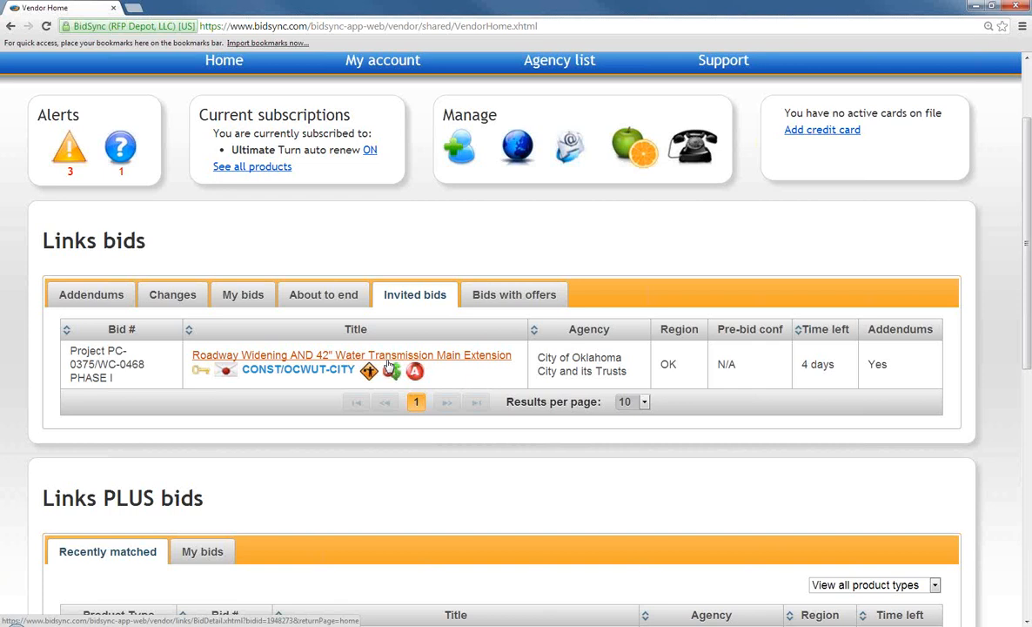
Show the Bids with offers tab and scroll through its Links PLUS bids table
{"action": "left_click", "coordinate": [551, 304]}
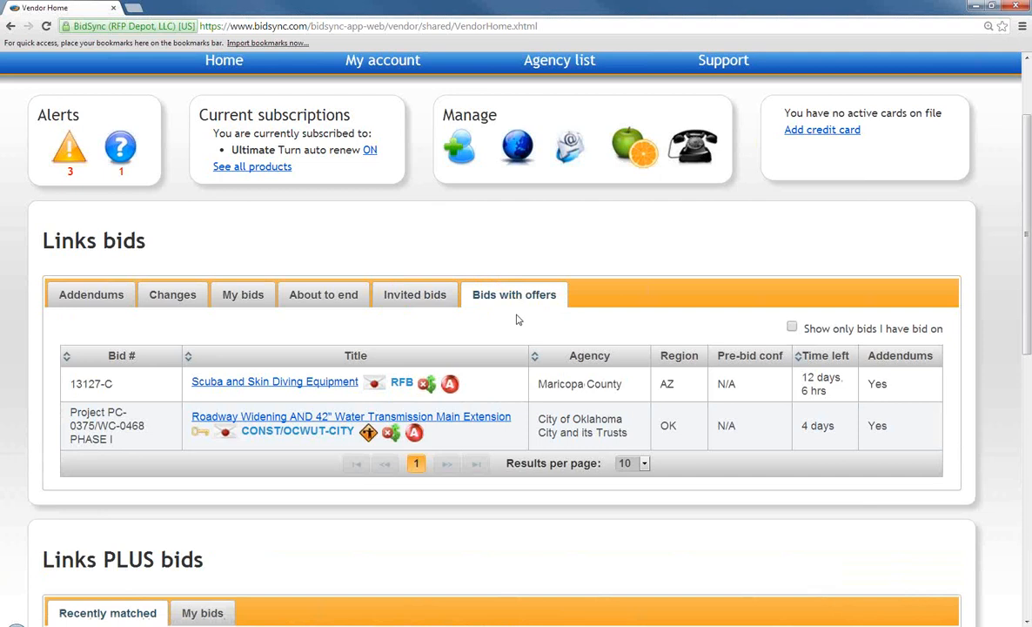
{"action": "scroll", "coordinate": [517, 320], "scroll_direction": "down", "scroll_amount": 1}
{"action": "scroll", "coordinate": [521, 319], "scroll_direction": "down", "scroll_amount": 1}
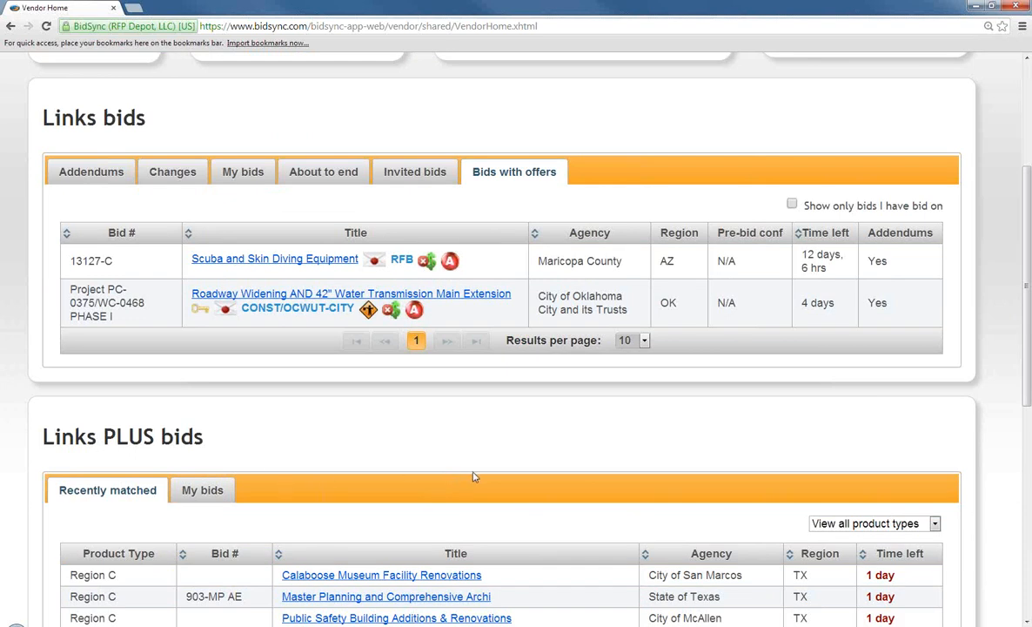
{"action": "scroll", "coordinate": [477, 479], "scroll_direction": "up", "scroll_amount": 3}
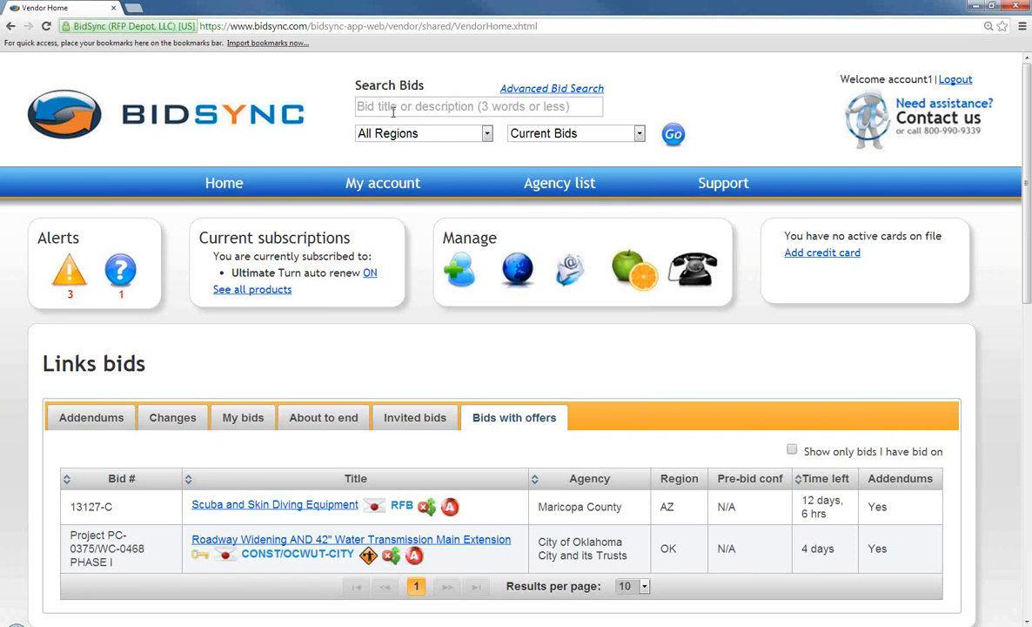
Search Current Bids with the region set to Oklahoma
{"action": "left_click", "coordinate": [445, 137]}
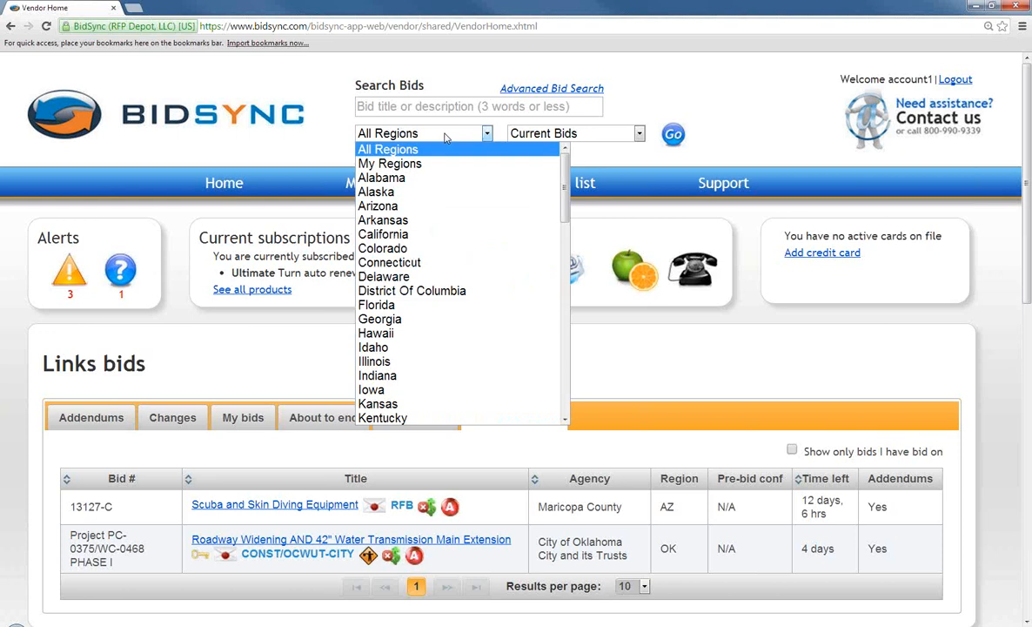
{"action": "scroll", "coordinate": [417, 222], "scroll_direction": "down", "scroll_amount": 3}
{"action": "scroll", "coordinate": [423, 227], "scroll_direction": "down", "scroll_amount": 6}
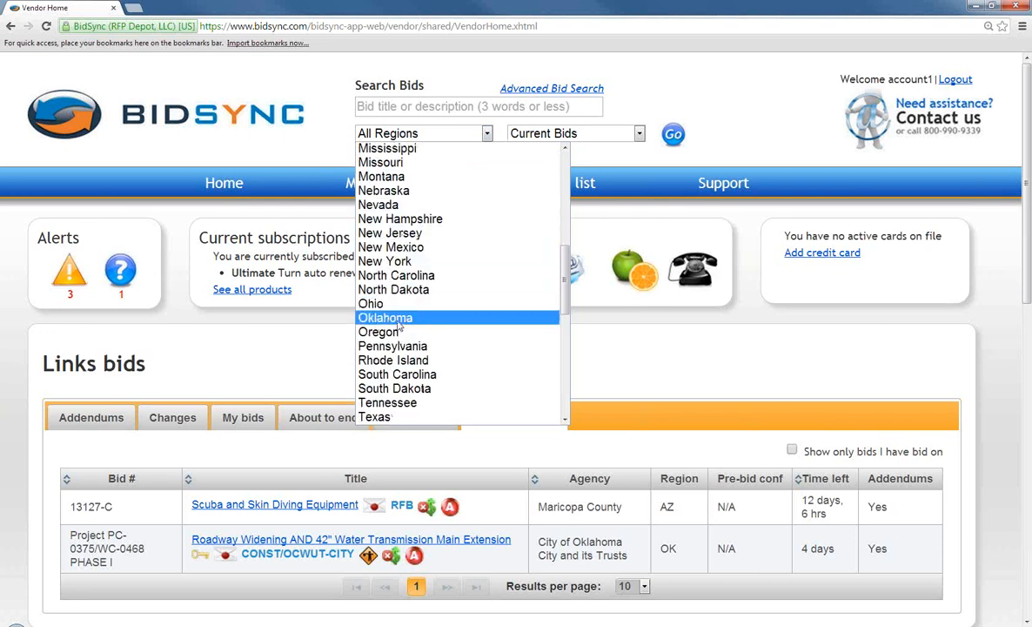
{"action": "left_click", "coordinate": [398, 319]}
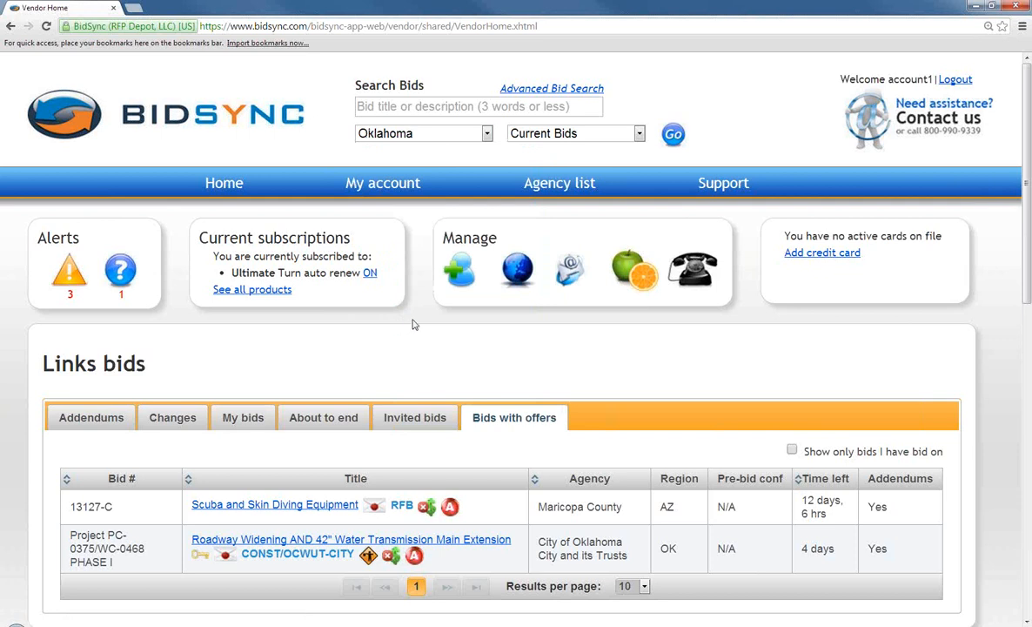
{"action": "left_click", "coordinate": [566, 141]}
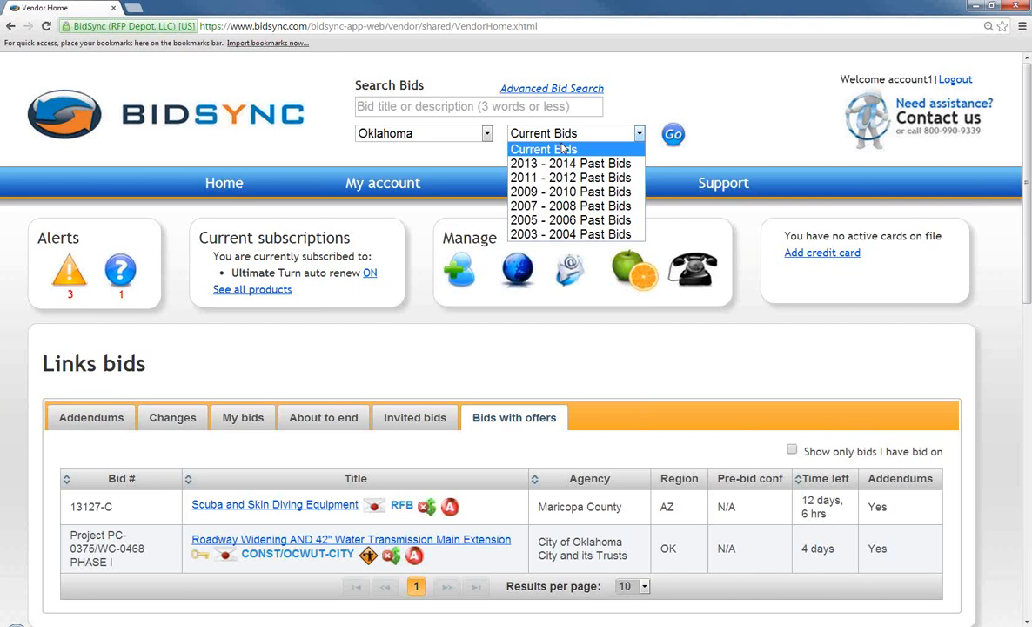
{"action": "left_click", "coordinate": [527, 136]}
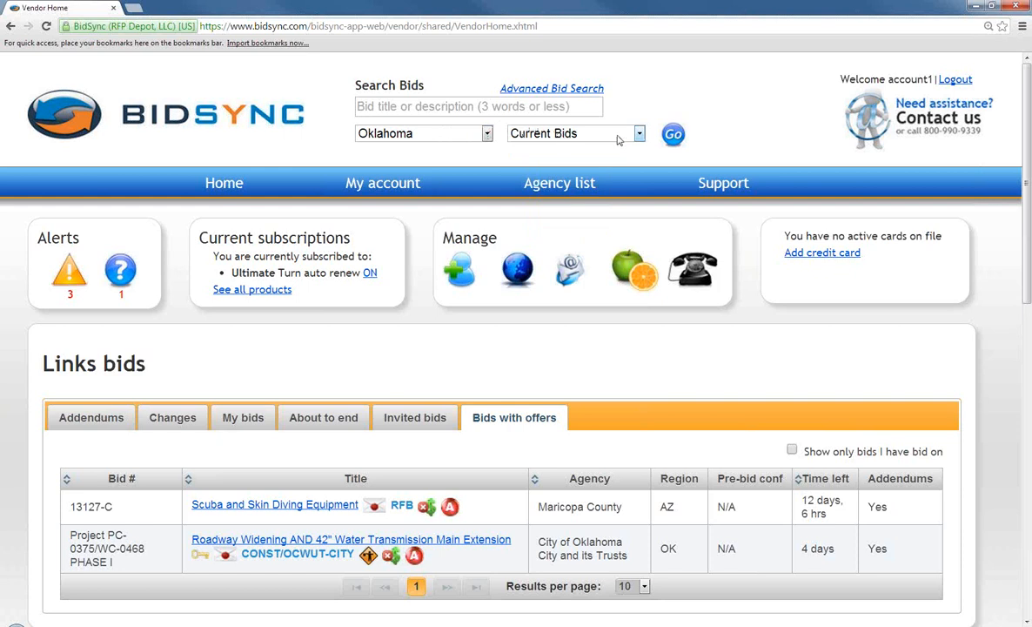
{"action": "left_click", "coordinate": [673, 134]}
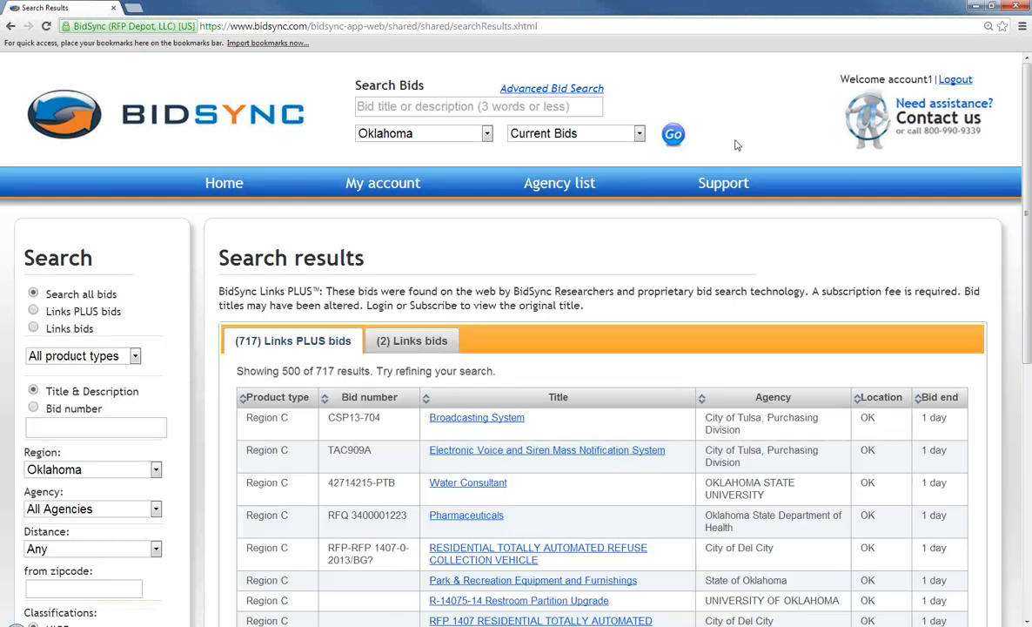
Switch the search results to the (2) Links bids tab
{"action": "scroll", "coordinate": [666, 155], "scroll_direction": "down", "scroll_amount": 1}
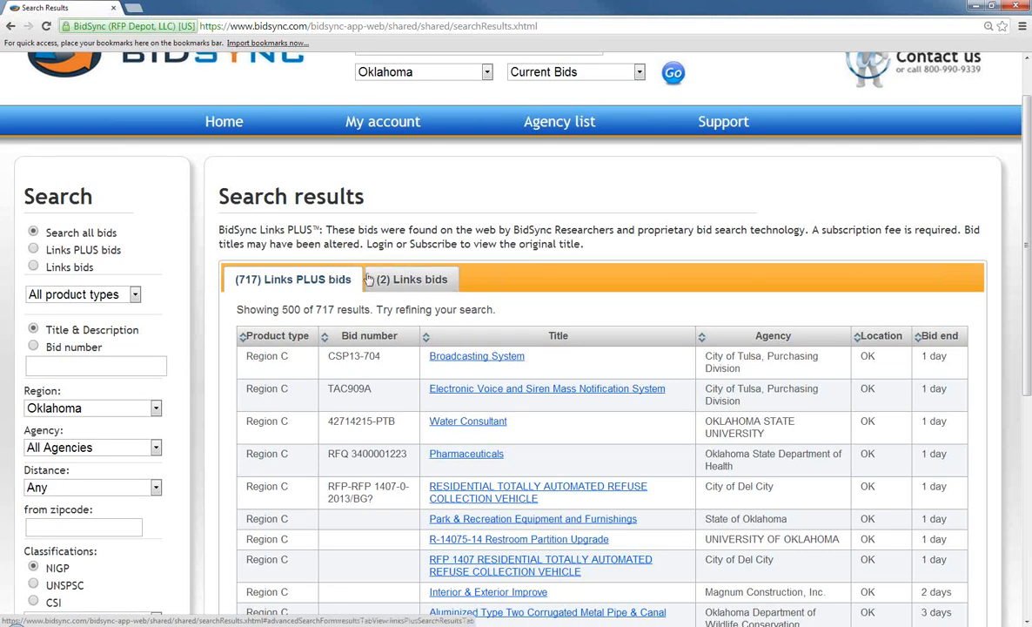
{"action": "left_click", "coordinate": [416, 282]}
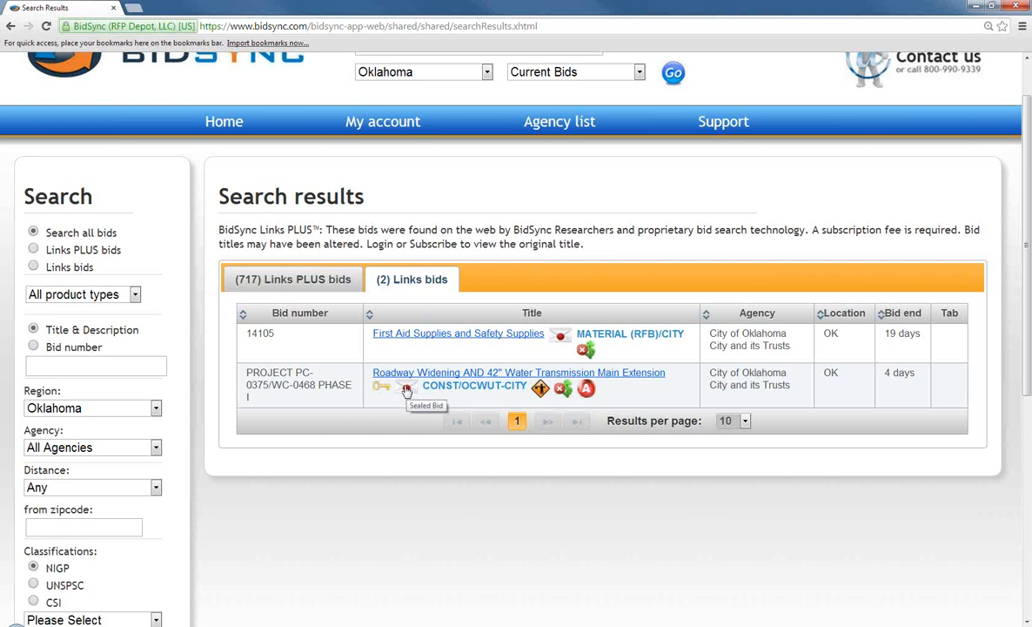
Check the sealed bid explanation, then open the Roadway Widening AND 42" Water Transmission Main Extension bid
{"action": "left_click", "coordinate": [407, 389]}
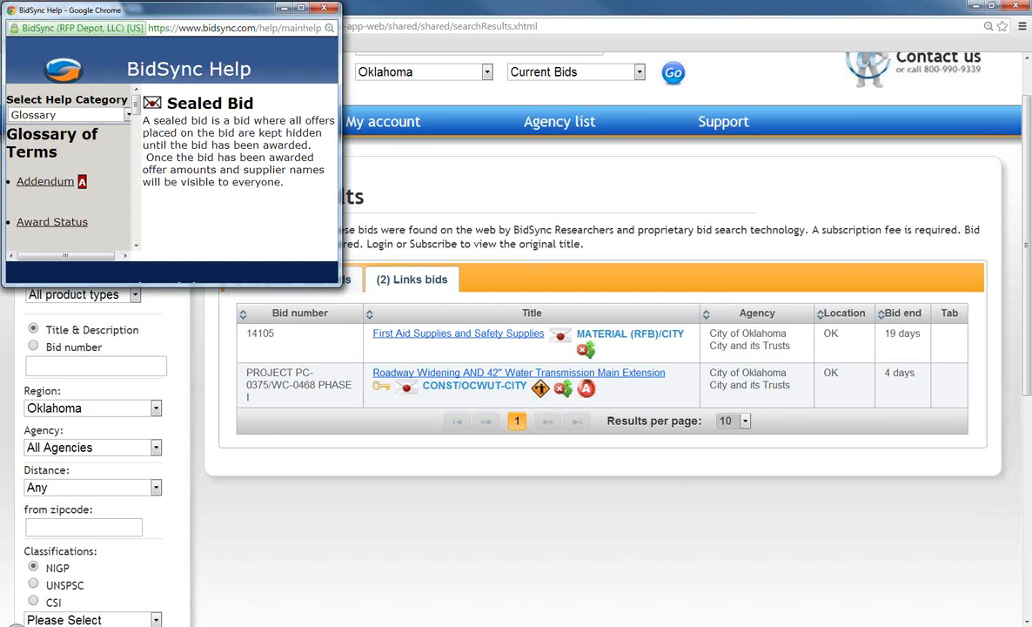
{"action": "left_click", "coordinate": [323, 8]}
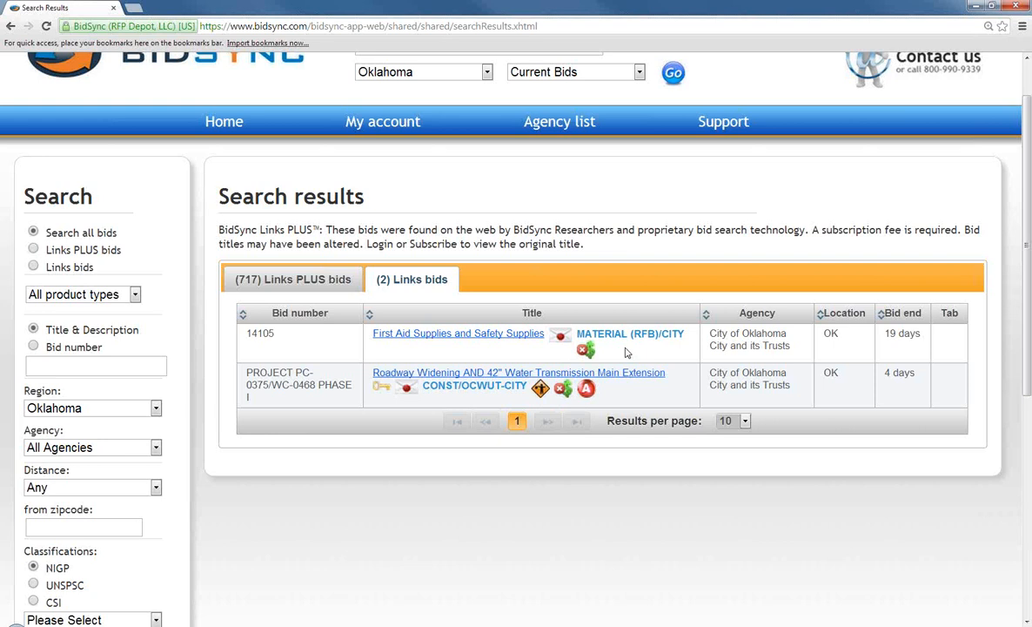
{"action": "left_click", "coordinate": [537, 376]}
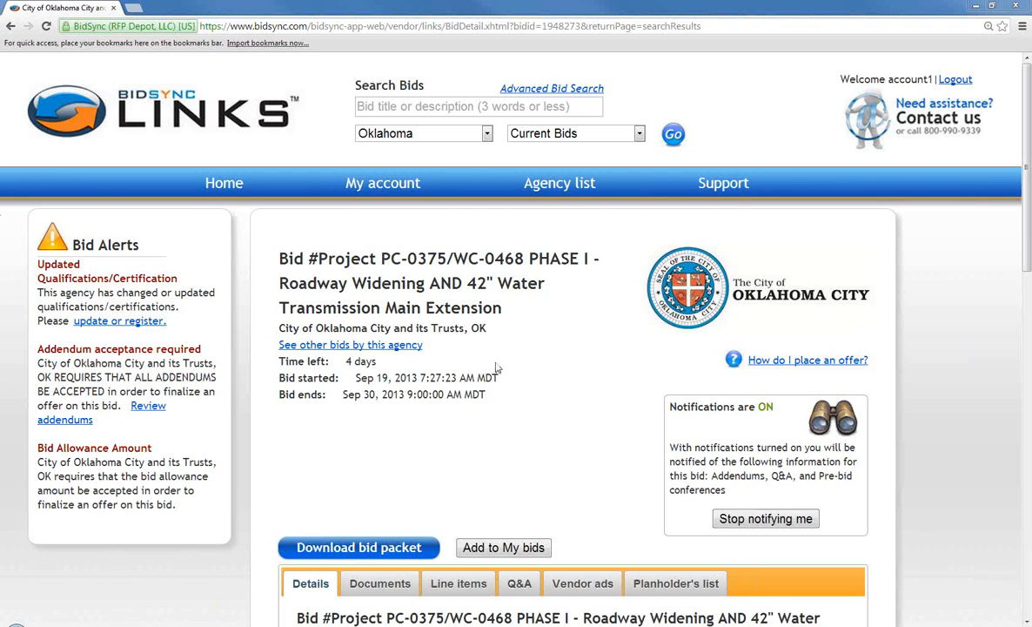
Scroll the Details tab to the bid's start time, issuing agency and W. Britton Road comments
{"action": "scroll", "coordinate": [531, 355], "scroll_direction": "down", "scroll_amount": 1}
{"action": "scroll", "coordinate": [531, 357], "scroll_direction": "down", "scroll_amount": 1}
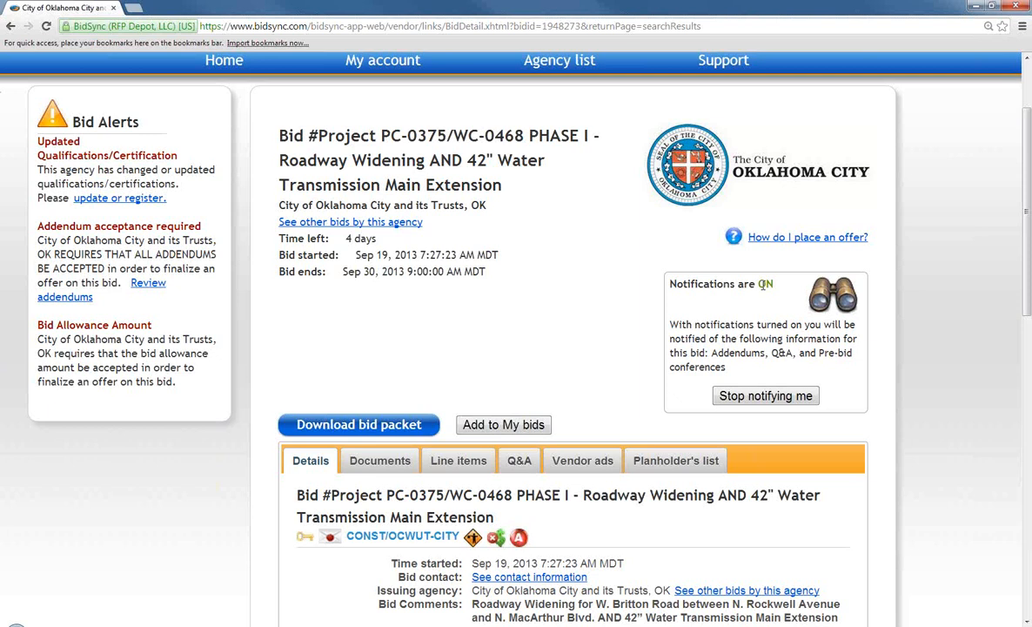
Show the bid's attached documents and download PC-0375 WC-0468 I Plans.pdf
{"action": "scroll", "coordinate": [570, 303], "scroll_direction": "down", "scroll_amount": 1}
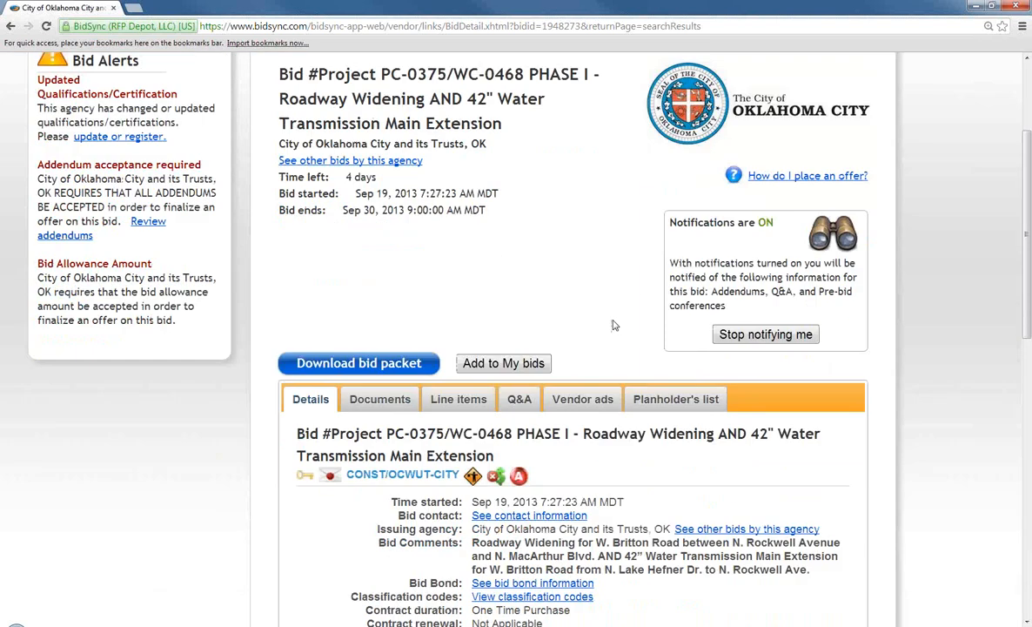
{"action": "scroll", "coordinate": [592, 283], "scroll_direction": "down", "scroll_amount": 2}
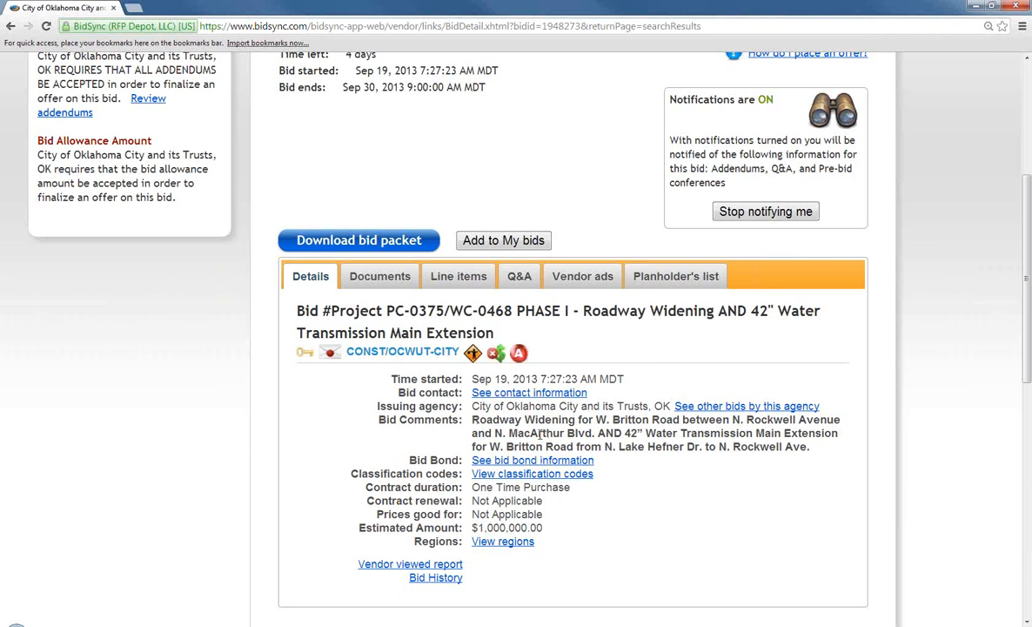
{"action": "scroll", "coordinate": [502, 402], "scroll_direction": "down", "scroll_amount": 1}
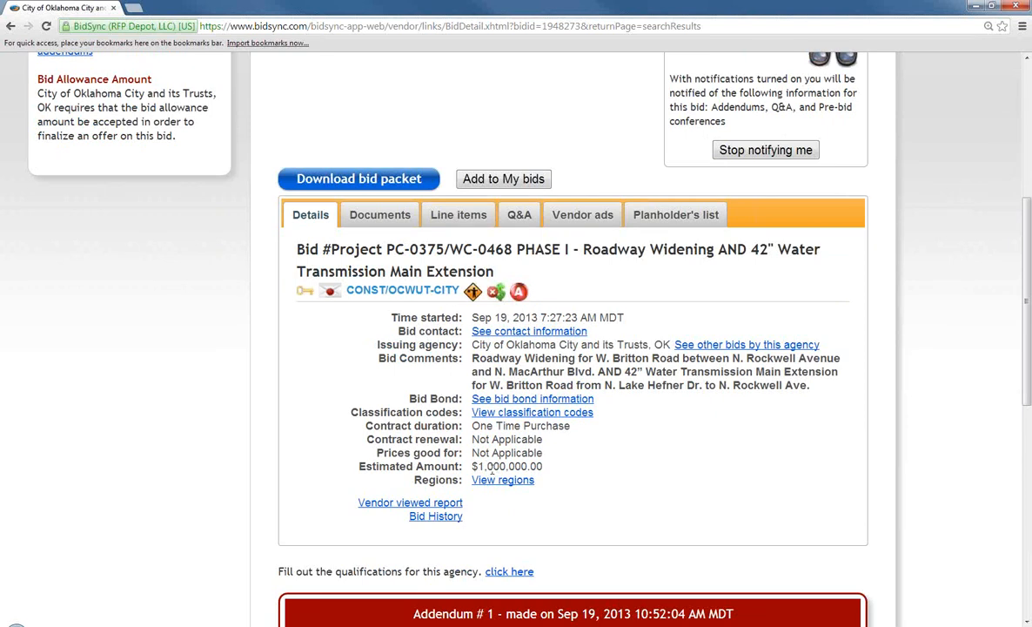
{"action": "left_click", "coordinate": [399, 216]}
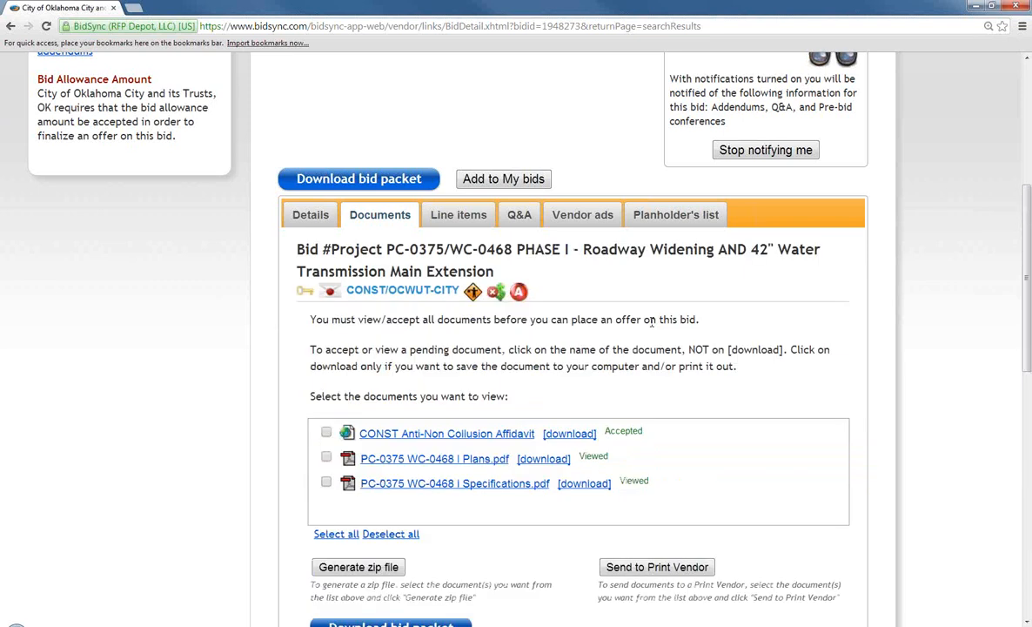
{"action": "scroll", "coordinate": [651, 321], "scroll_direction": "down", "scroll_amount": 1}
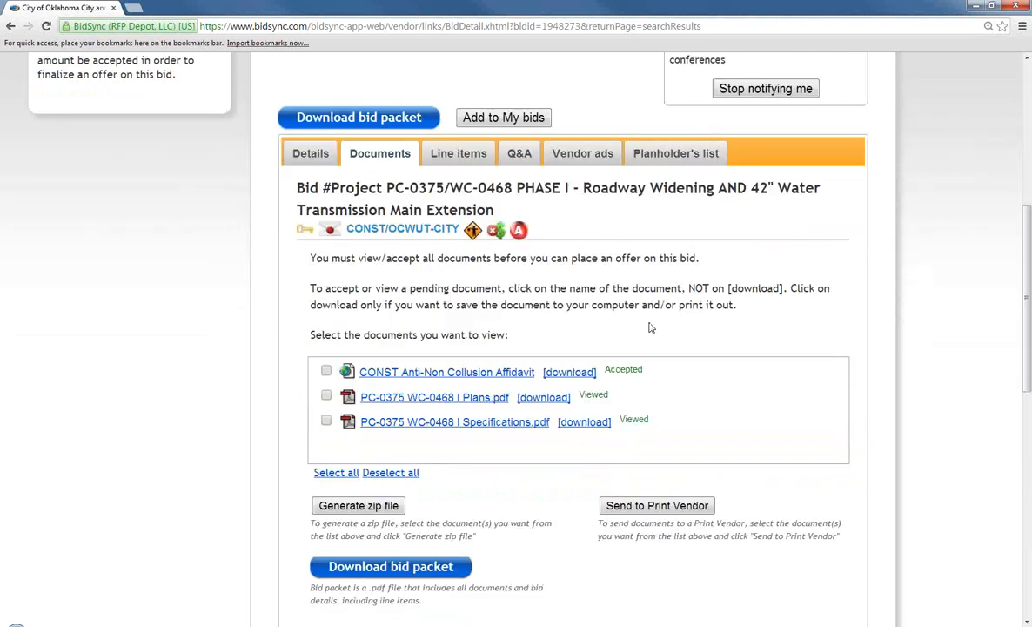
{"action": "scroll", "coordinate": [651, 327], "scroll_direction": "down", "scroll_amount": 1}
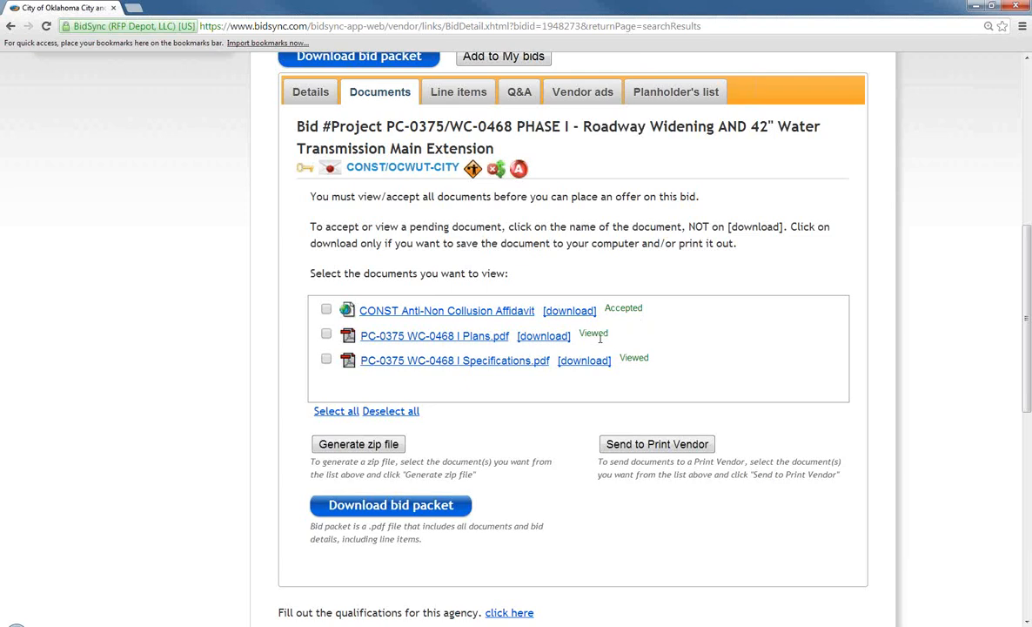
{"action": "left_click", "coordinate": [494, 339]}
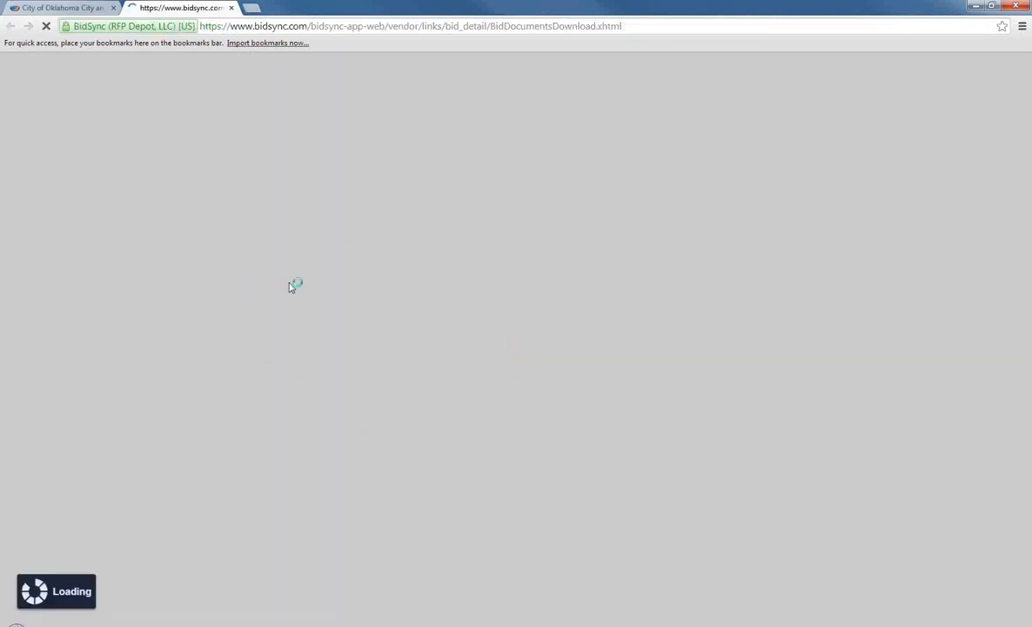
Close the download tab to return to the bid's Documents list
{"action": "left_click", "coordinate": [232, 7]}
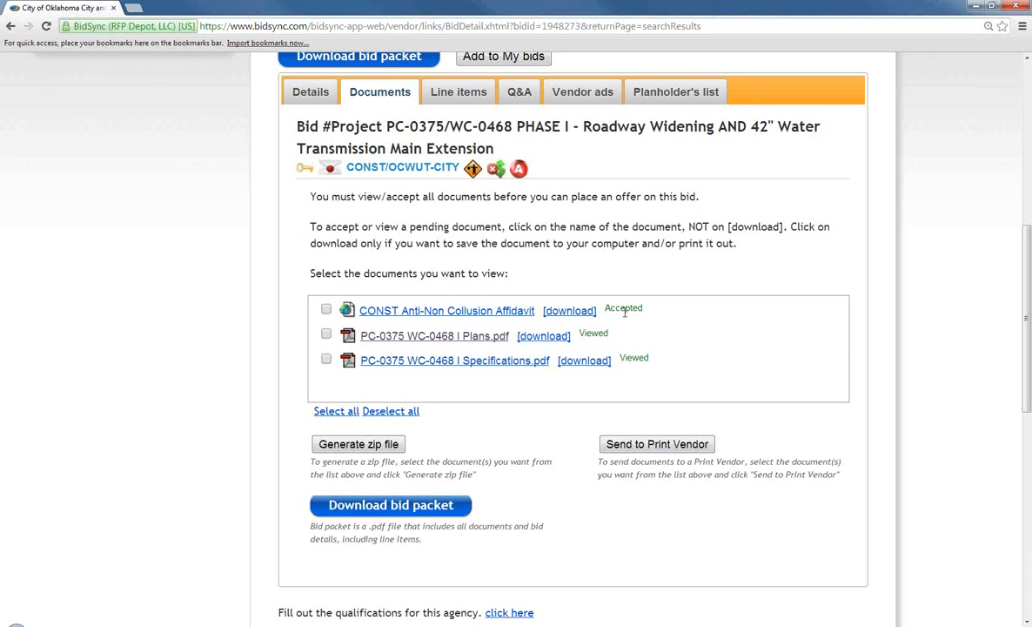
Open the Anti-Non-Collusion Affidavit and enter the certification date 26th September 13
{"action": "left_click", "coordinate": [484, 317]}
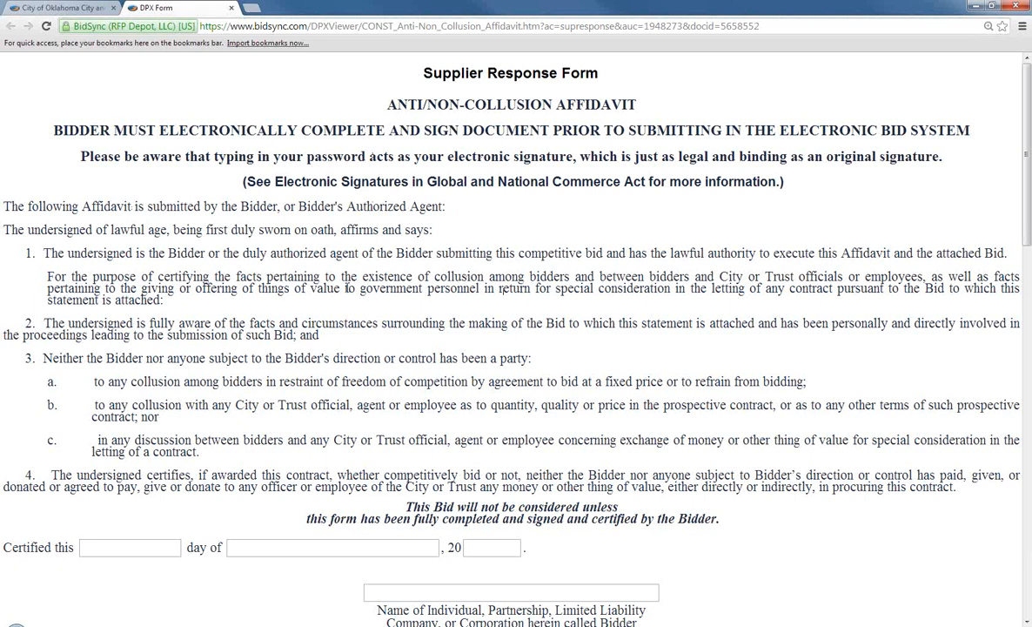
{"action": "scroll", "coordinate": [347, 287], "scroll_direction": "down", "scroll_amount": 2}
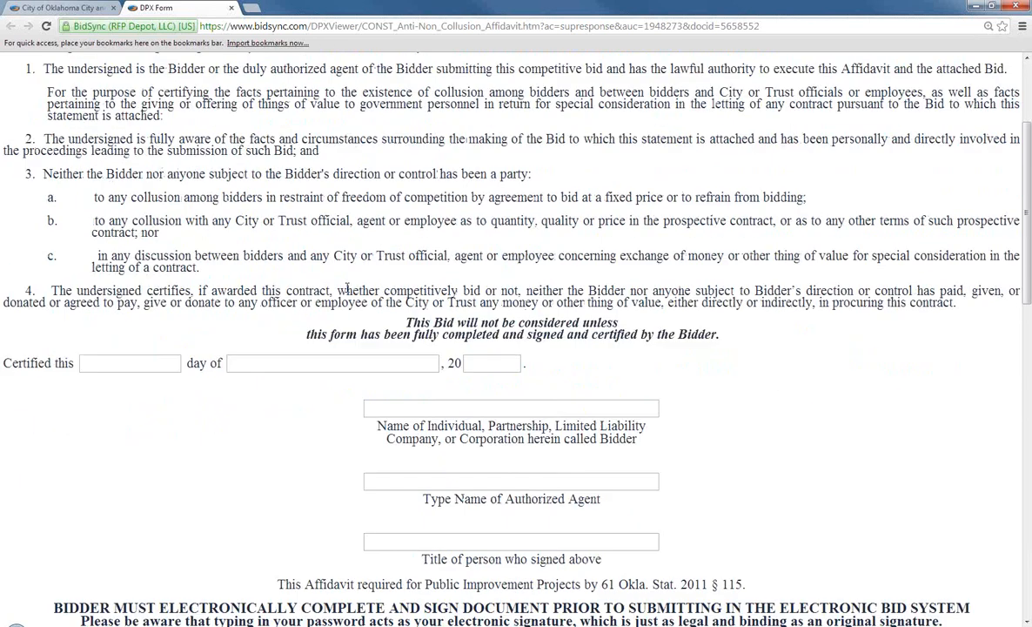
{"action": "left_click", "coordinate": [100, 362]}
{"action": "type", "text": "26th"}
{"action": "key", "text": "Tab"}
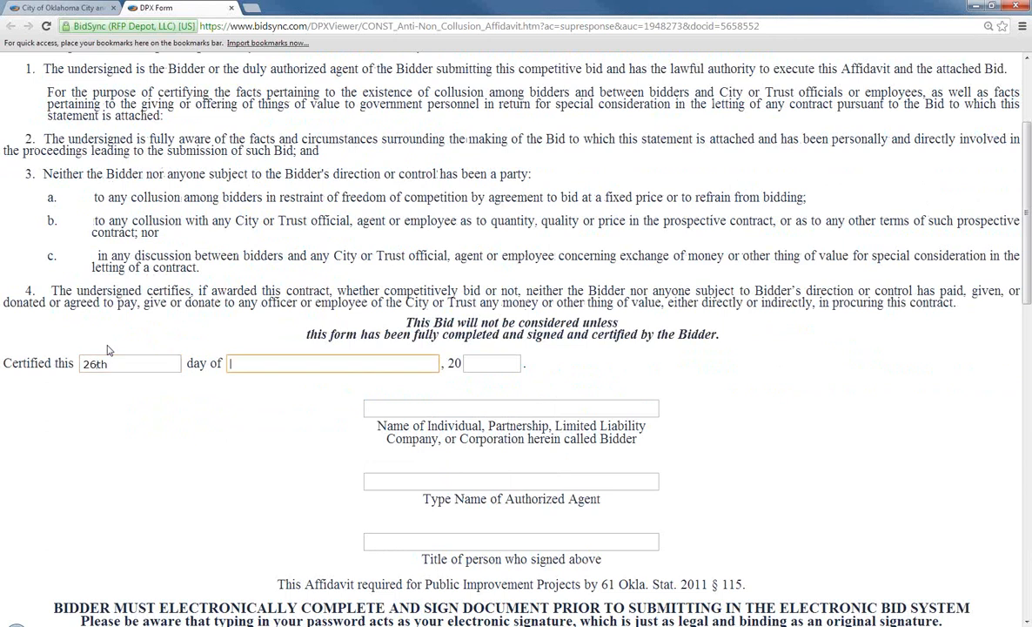
{"action": "type", "text": "September"}
{"action": "key", "text": "Tab"}
{"action": "type", "text": "13"}
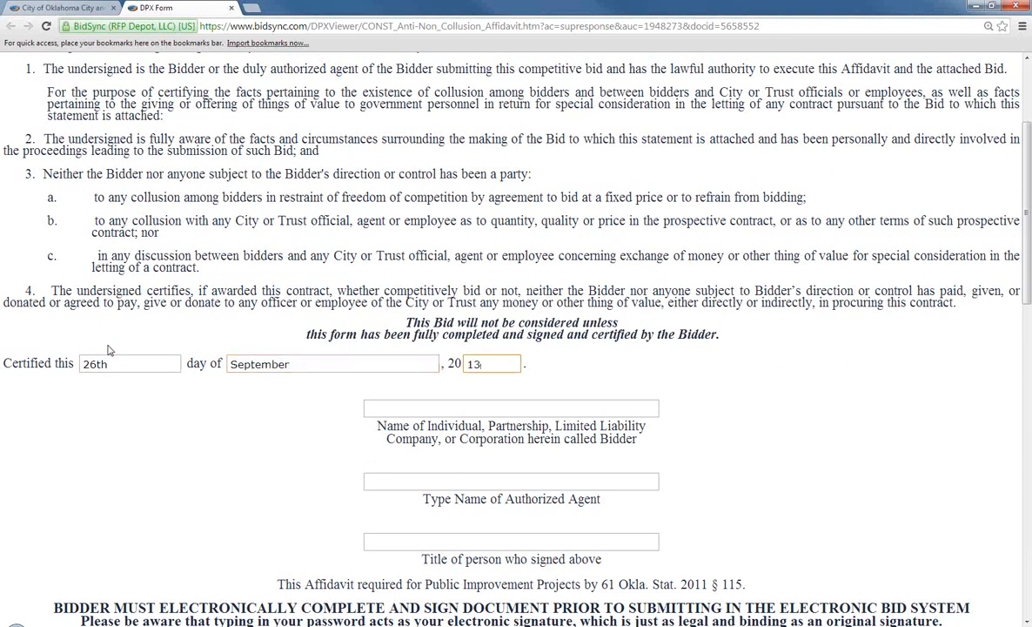
Fill in the bidder's name and the company name BidSync
{"action": "left_click", "coordinate": [385, 405]}
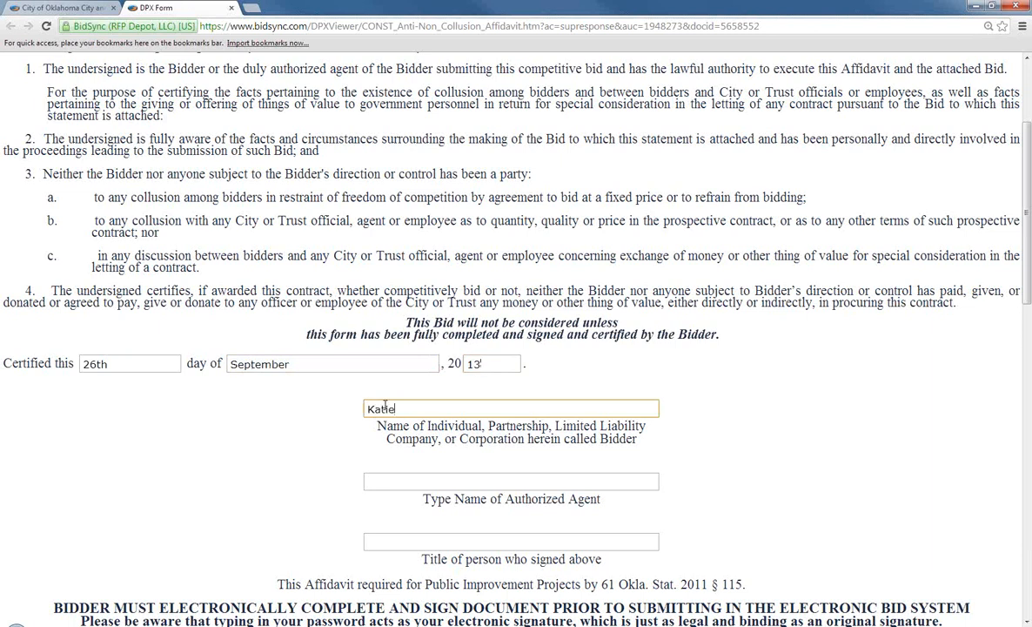
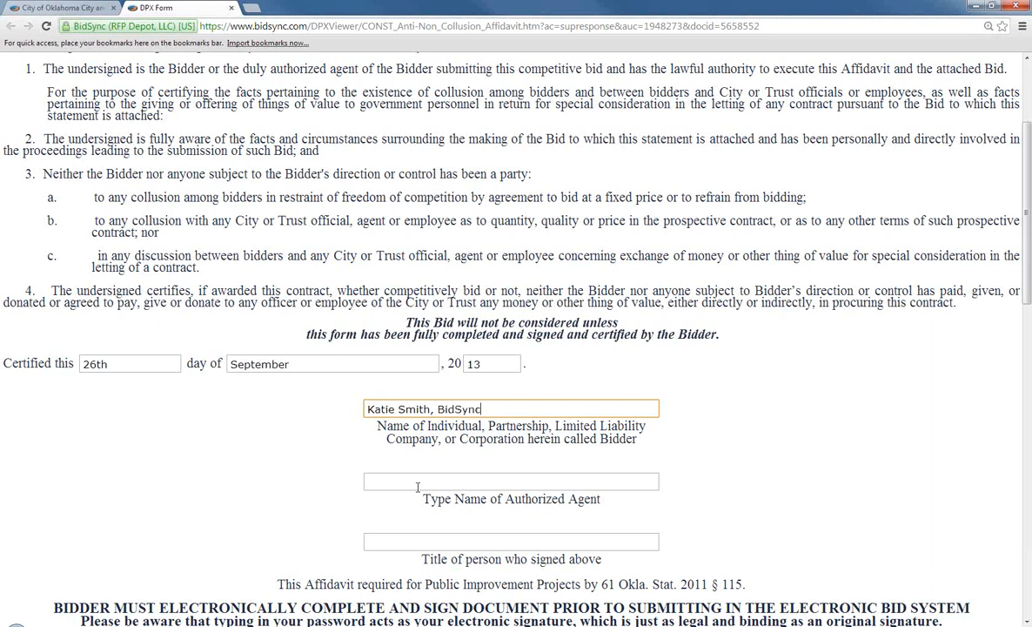
{"action": "scroll", "coordinate": [420, 477], "scroll_direction": "down", "scroll_amount": 4}
{"action": "scroll", "coordinate": [421, 477], "scroll_direction": "down", "scroll_amount": 3}
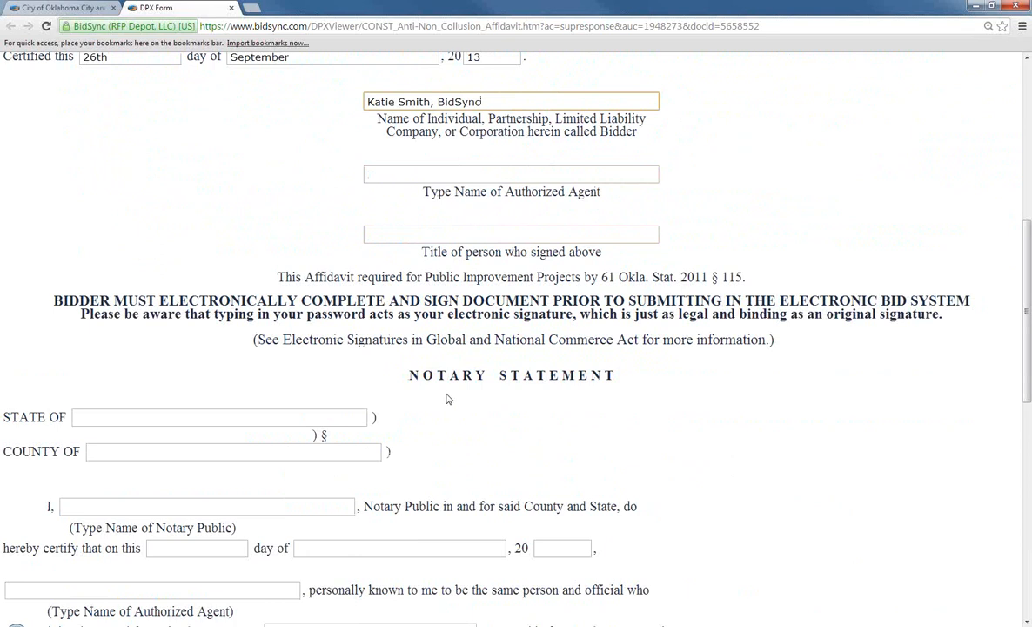
{"action": "scroll", "coordinate": [447, 399], "scroll_direction": "down", "scroll_amount": 3}
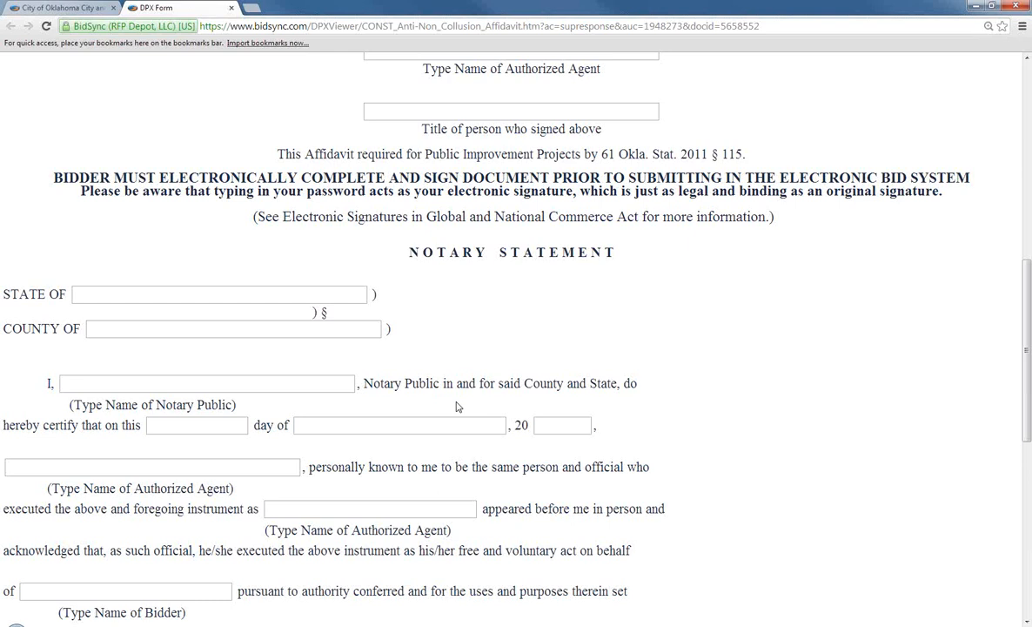
{"action": "scroll", "coordinate": [459, 407], "scroll_direction": "up", "scroll_amount": 2}
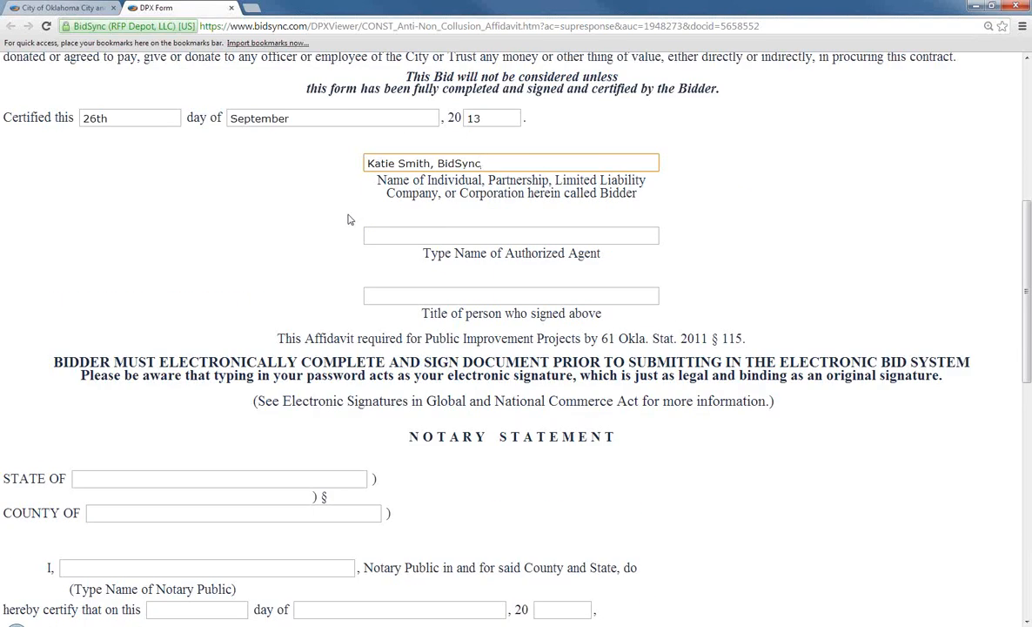
{"action": "scroll", "coordinate": [348, 220], "scroll_direction": "down", "scroll_amount": 2}
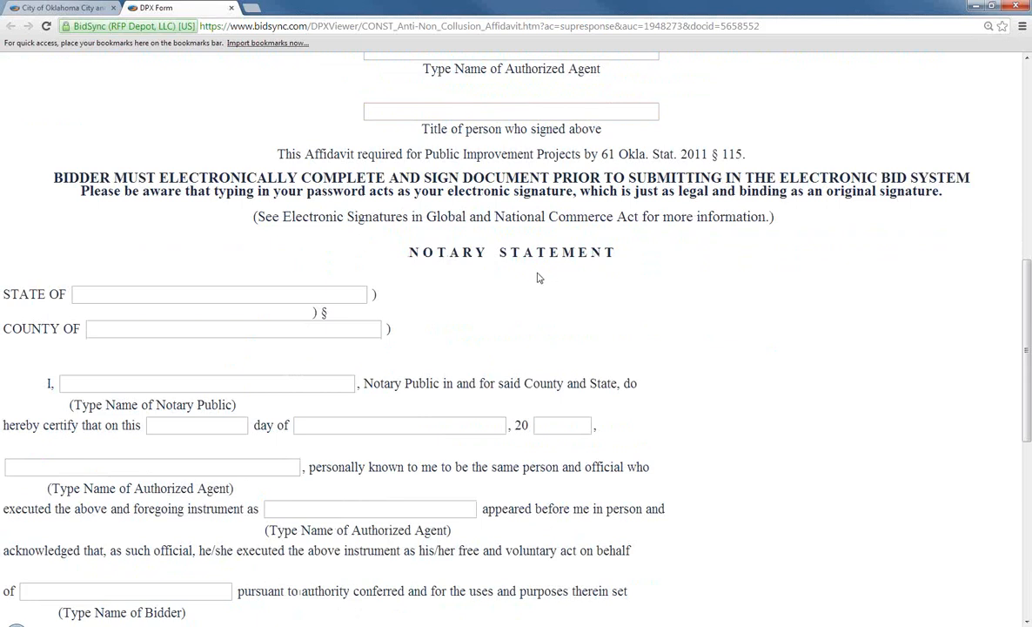
{"action": "scroll", "coordinate": [538, 277], "scroll_direction": "down", "scroll_amount": 5}
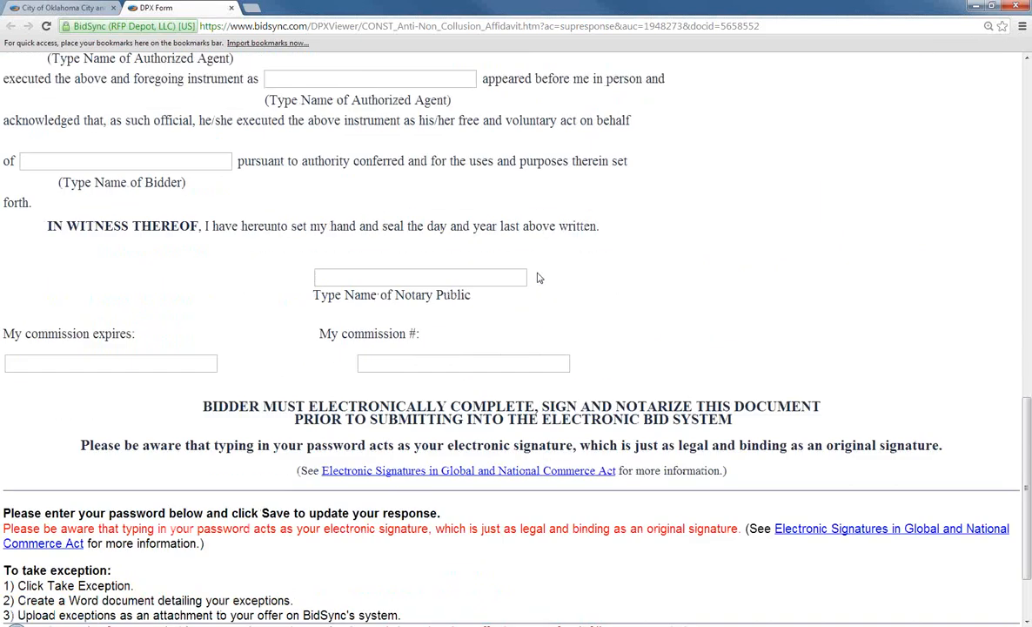
{"action": "scroll", "coordinate": [538, 277], "scroll_direction": "down", "scroll_amount": 2}
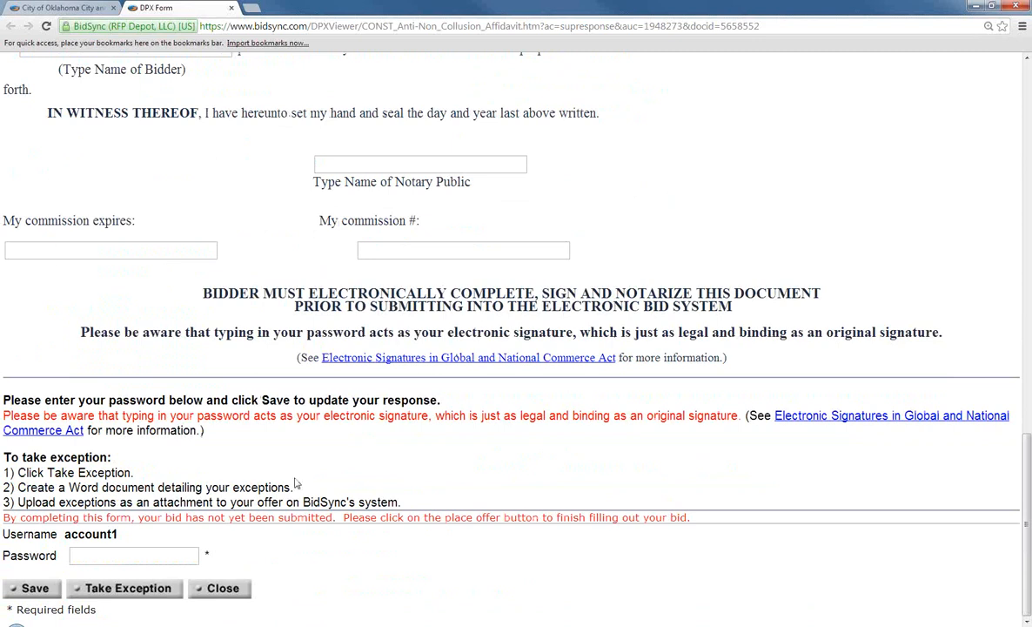
Sign the affidavit with the account password, save the response, and close the form
{"action": "left_click", "coordinate": [113, 556]}
{"action": "type", "text": "•••"}
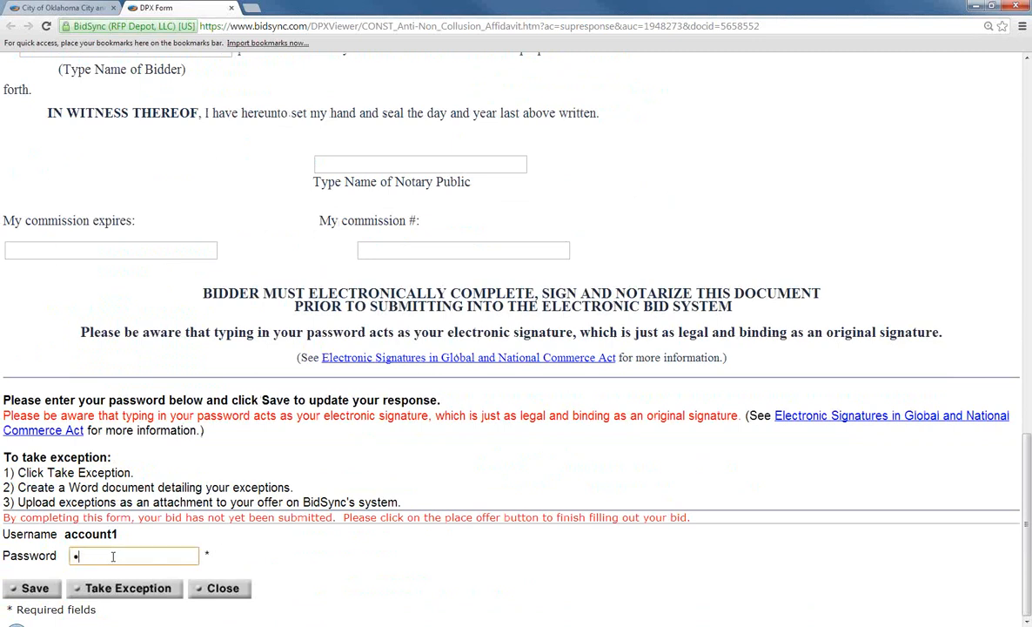
{"action": "type", "text": "•"}
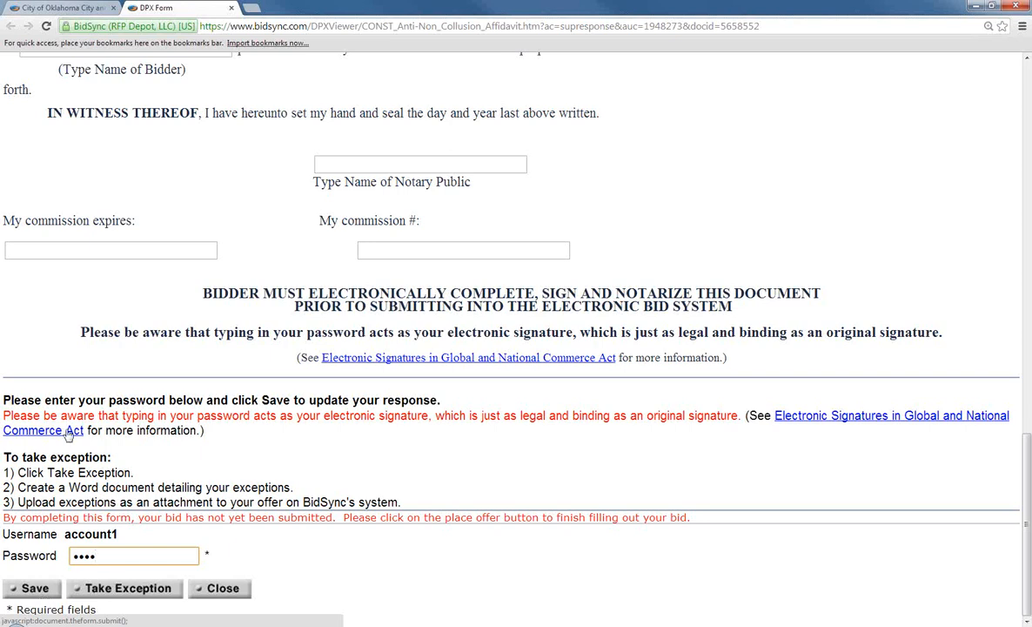
{"action": "scroll", "coordinate": [317, 337], "scroll_direction": "up", "scroll_amount": 3}
{"action": "scroll", "coordinate": [316, 337], "scroll_direction": "up", "scroll_amount": 4}
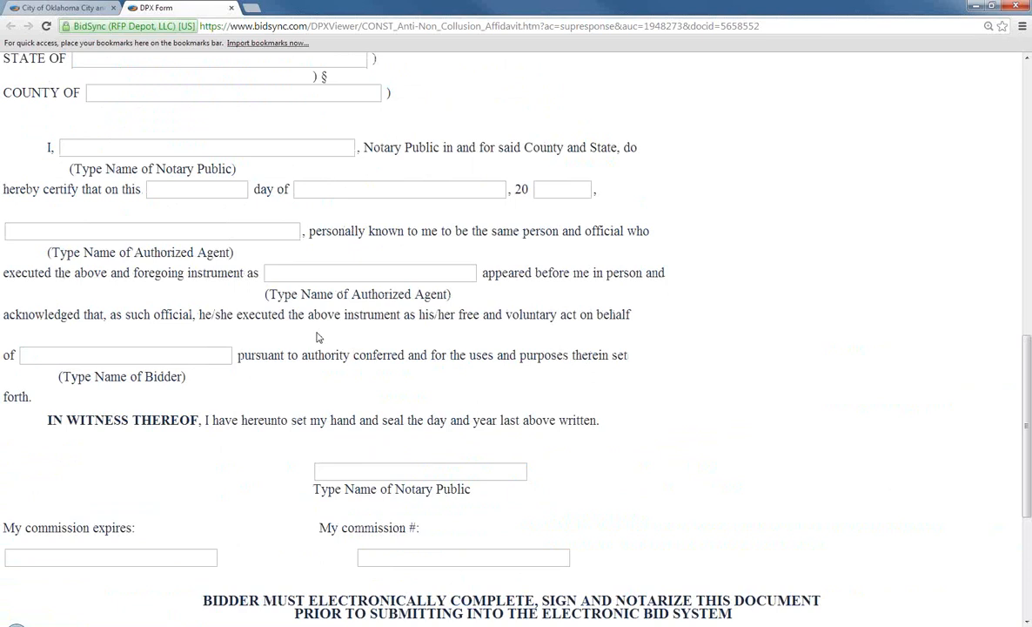
{"action": "scroll", "coordinate": [382, 339], "scroll_direction": "up", "scroll_amount": 1}
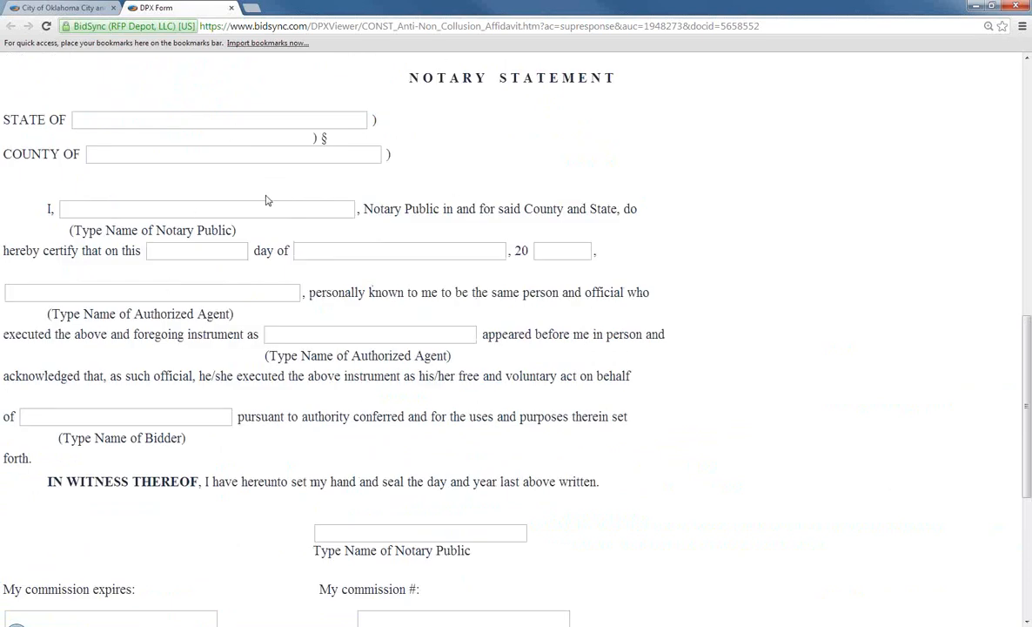
{"action": "scroll", "coordinate": [135, 312], "scroll_direction": "down", "scroll_amount": 5}
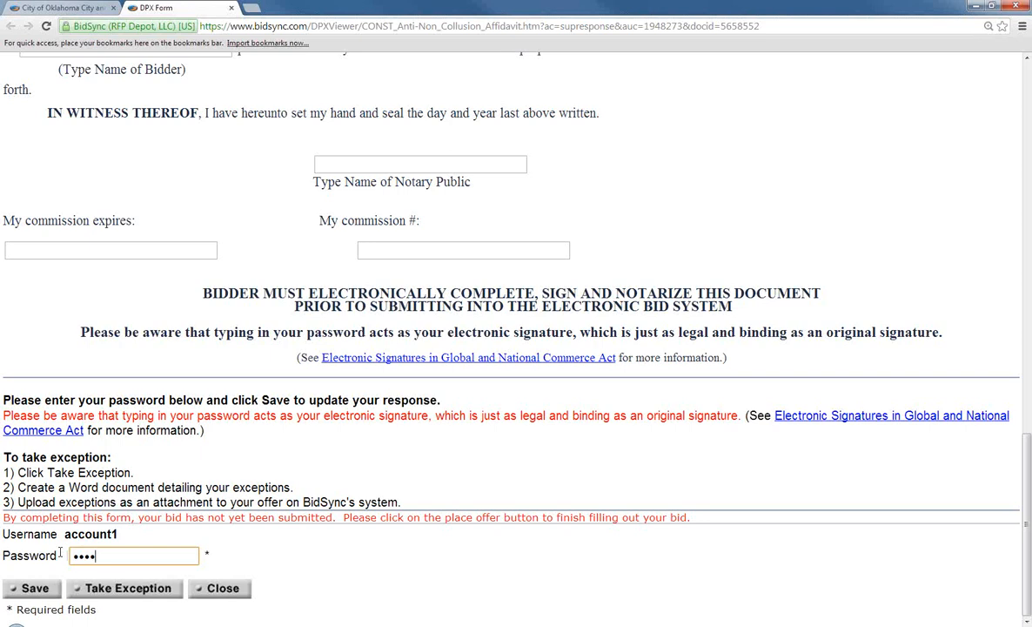
{"action": "left_click", "coordinate": [35, 589]}
{"action": "left_click", "coordinate": [231, 8]}
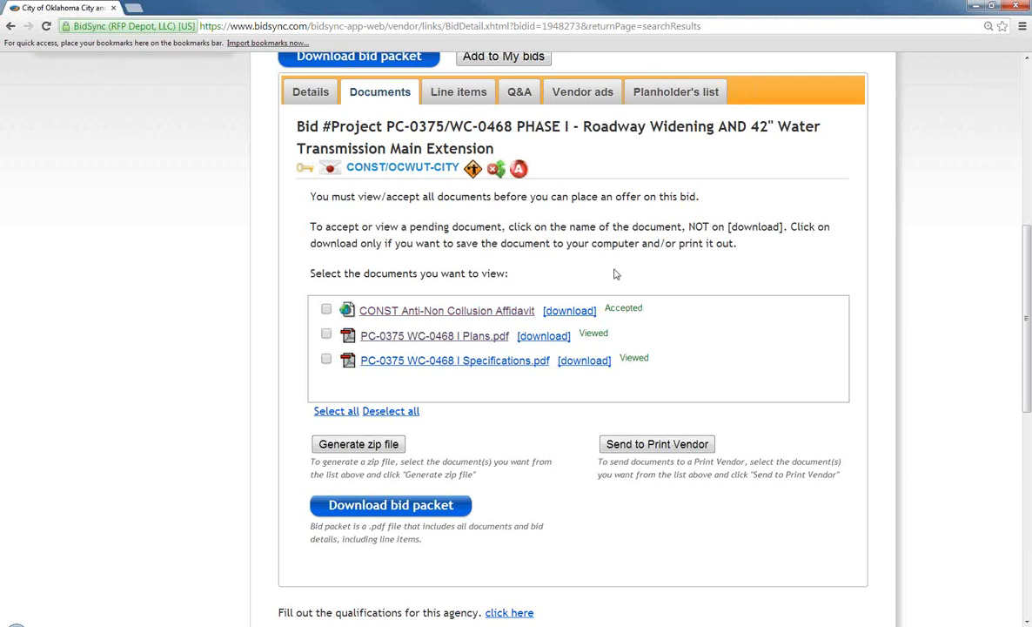
Switch to the bid's Line items tab
{"action": "left_click", "coordinate": [478, 93]}
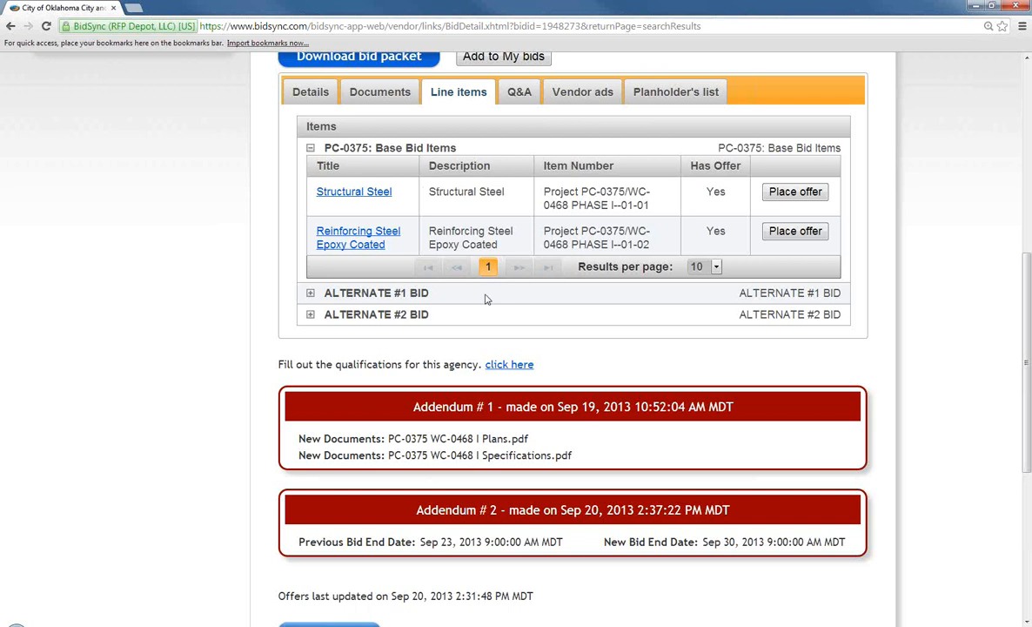
Review the bid's Q&A tab: one question answered Sep 20, 2013, one unanswered
{"action": "left_click", "coordinate": [521, 99]}
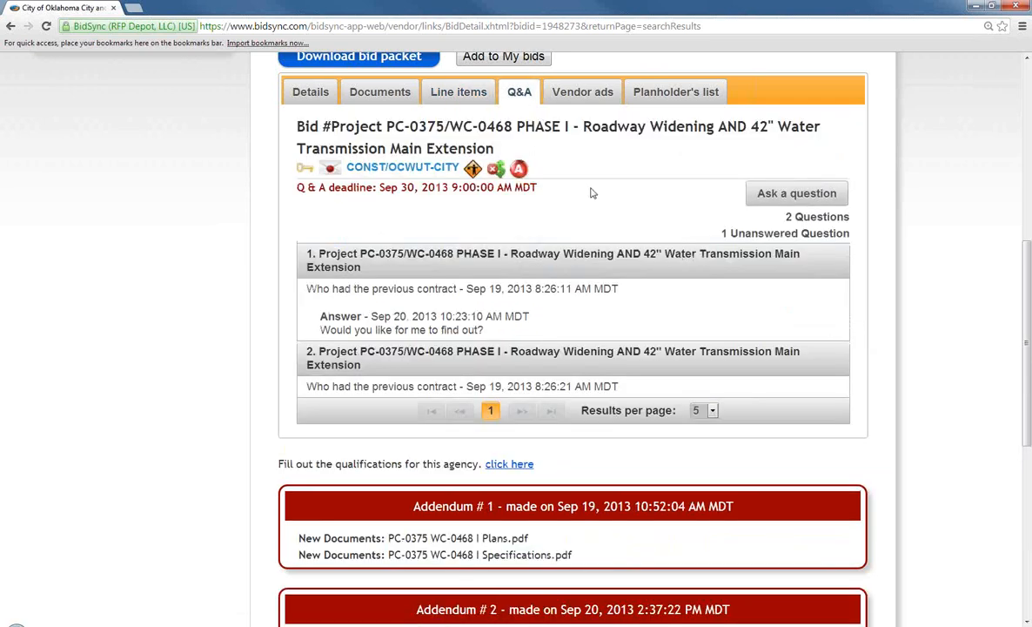
{"action": "scroll", "coordinate": [591, 193], "scroll_direction": "down", "scroll_amount": 1}
{"action": "scroll", "coordinate": [591, 194], "scroll_direction": "up", "scroll_amount": 1}
{"action": "scroll", "coordinate": [572, 261], "scroll_direction": "up", "scroll_amount": 1}
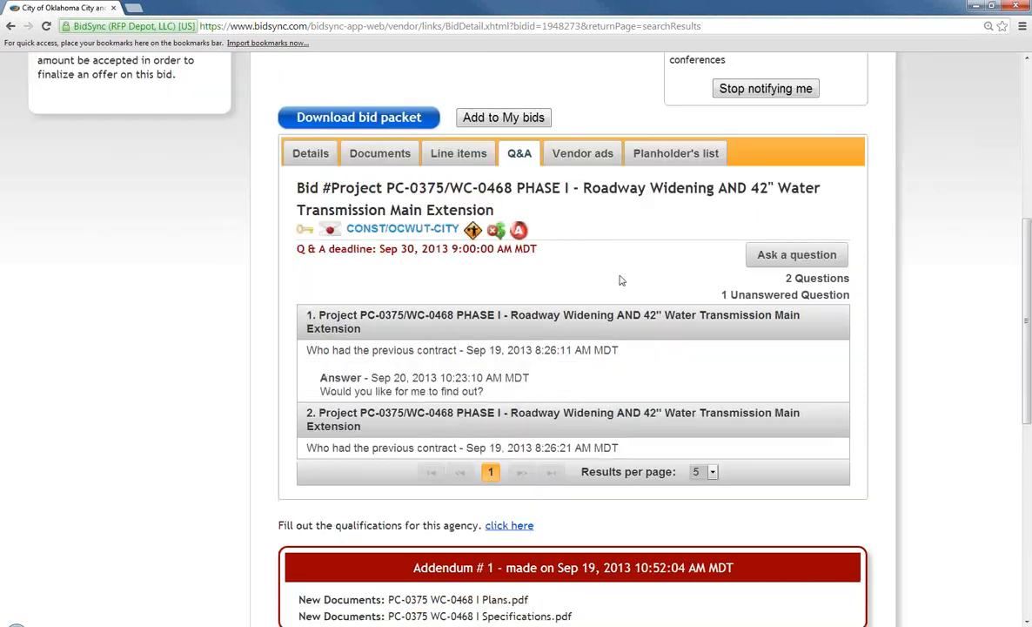
Check the empty Vendor ads tab, then view the Planholder's list
{"action": "left_click", "coordinate": [583, 157]}
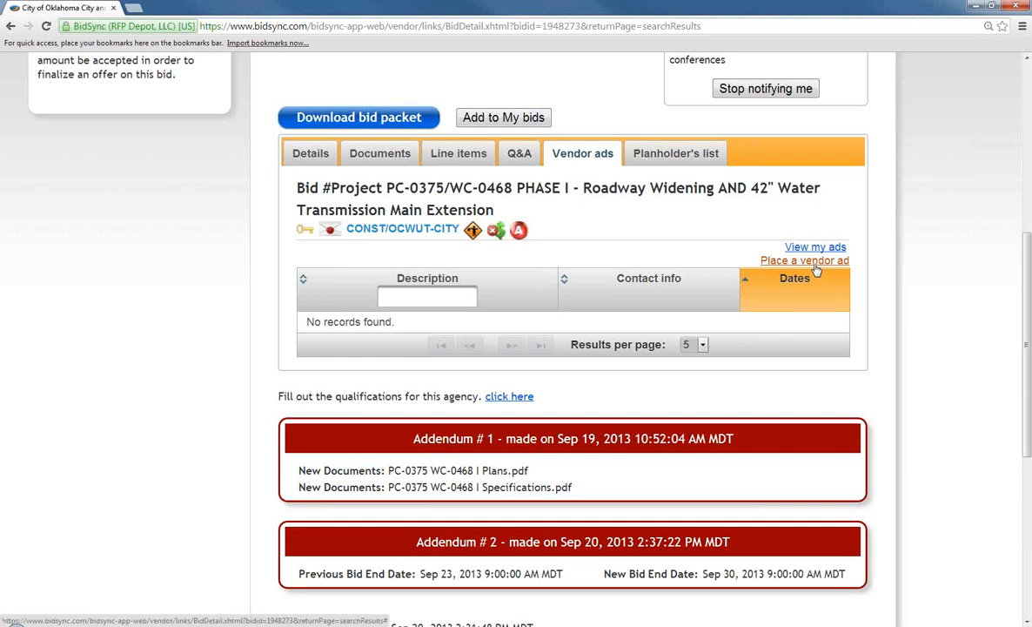
{"action": "left_click", "coordinate": [685, 155]}
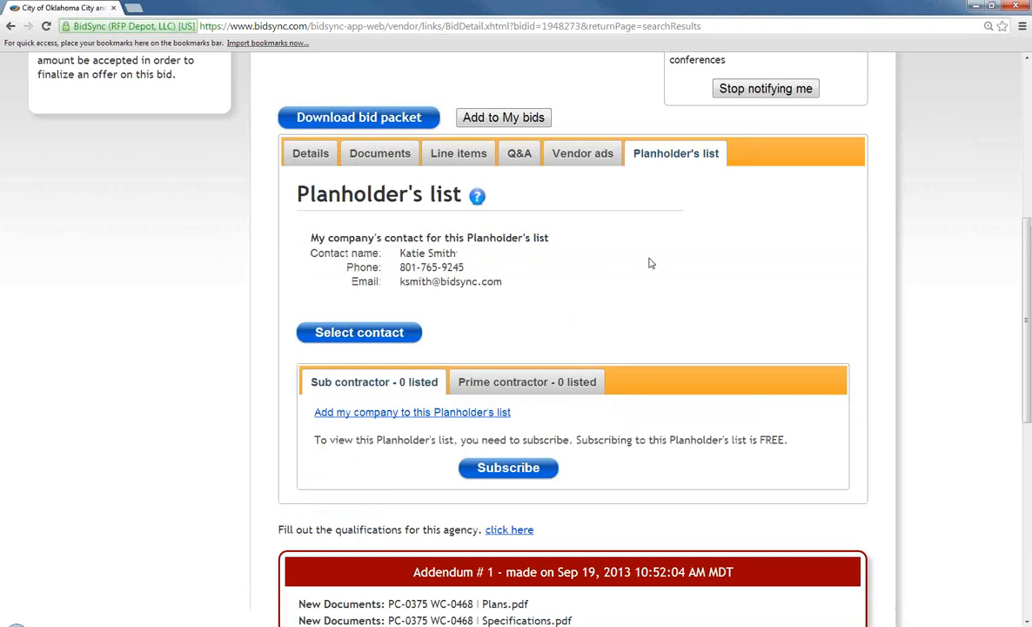
{"action": "scroll", "coordinate": [609, 278], "scroll_direction": "down", "scroll_amount": 1}
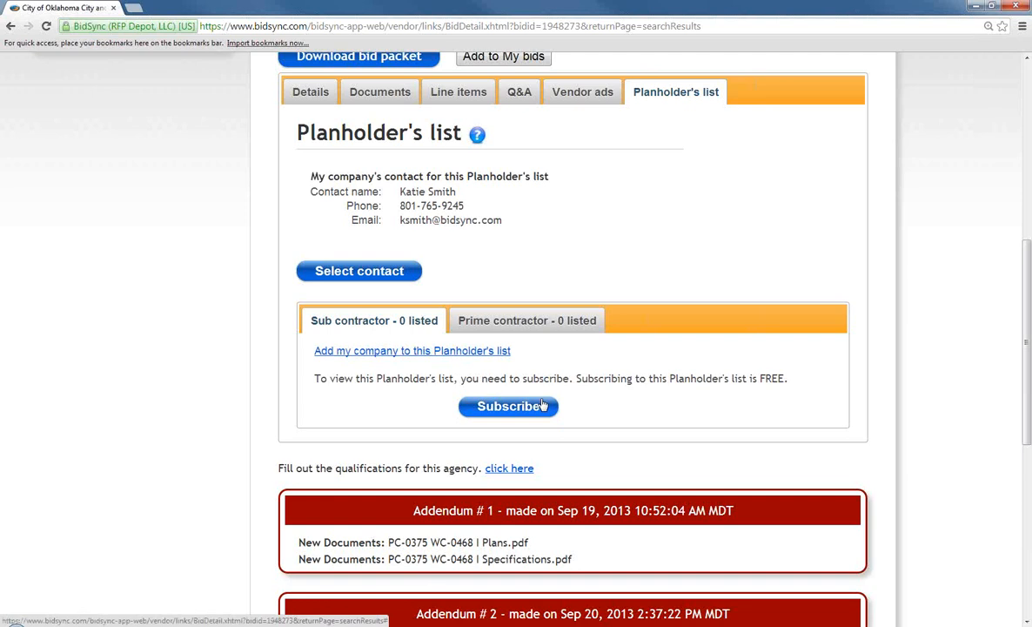
{"action": "scroll", "coordinate": [532, 356], "scroll_direction": "down", "scroll_amount": 3}
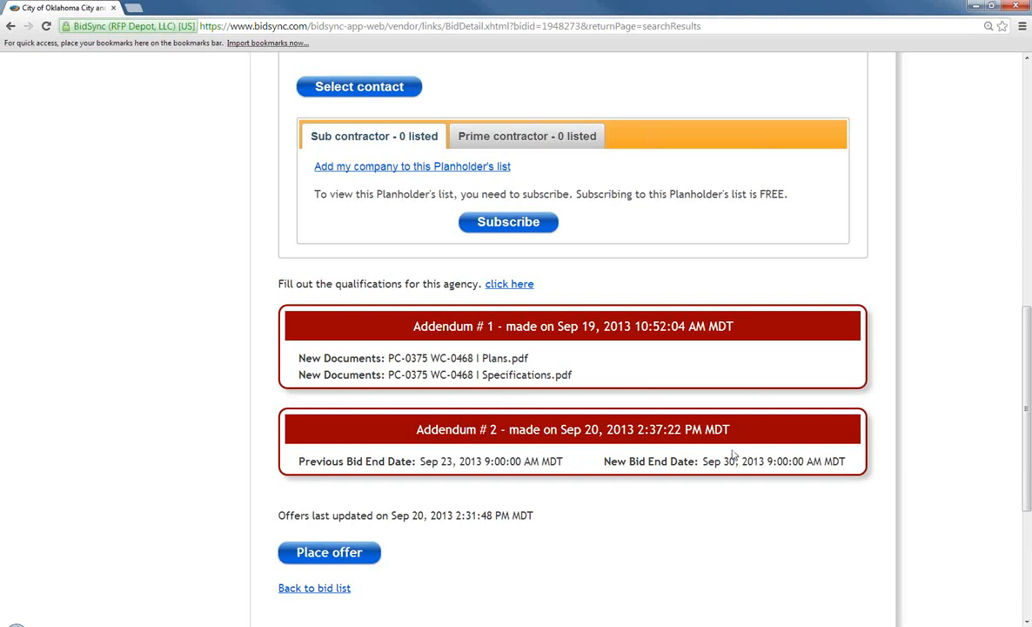
{"action": "double_click", "coordinate": [488, 358]}
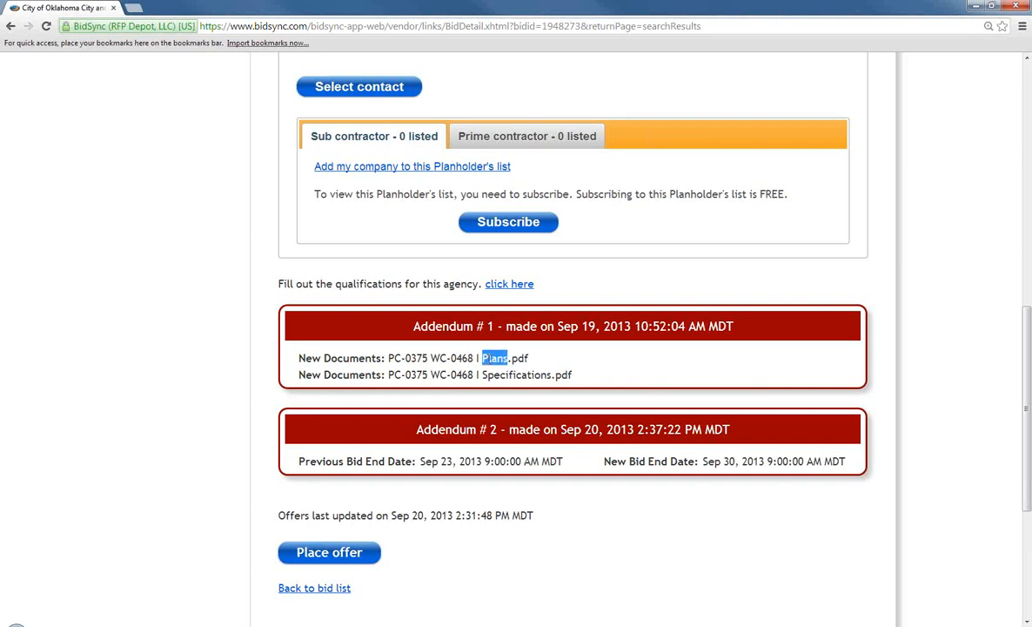
{"action": "triple_click", "coordinate": [487, 357]}
{"action": "left_click", "coordinate": [477, 358]}
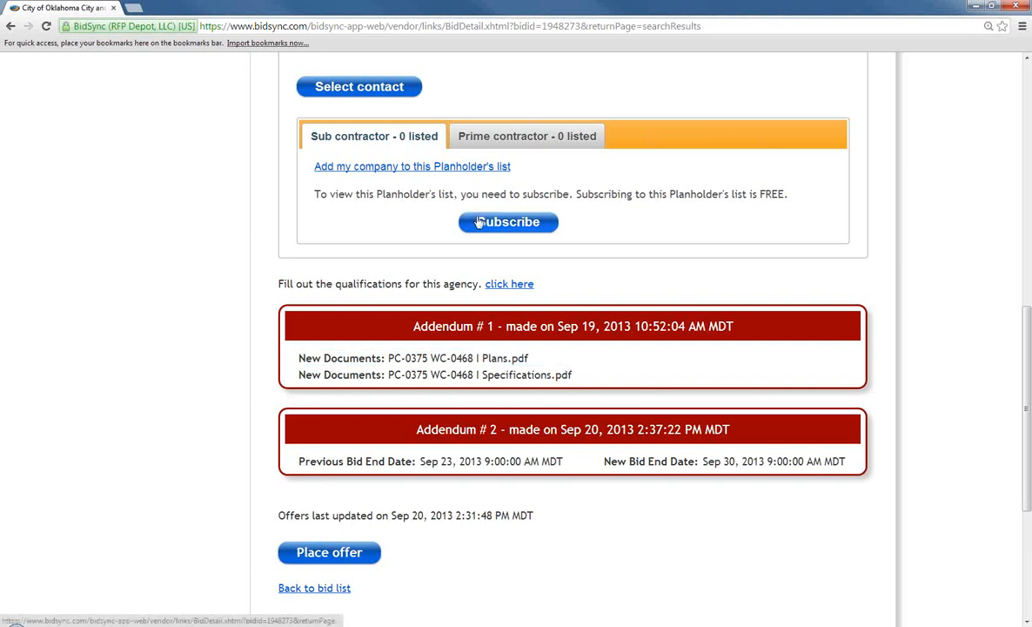
{"action": "scroll", "coordinate": [442, 205], "scroll_direction": "up", "scroll_amount": 3}
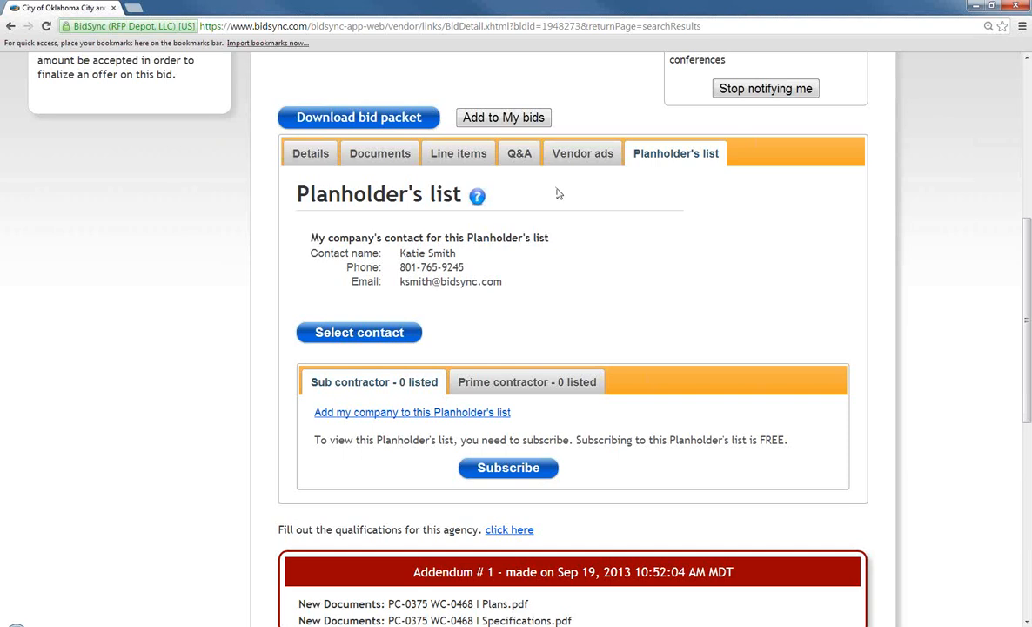
{"action": "scroll", "coordinate": [588, 199], "scroll_direction": "down", "scroll_amount": 2}
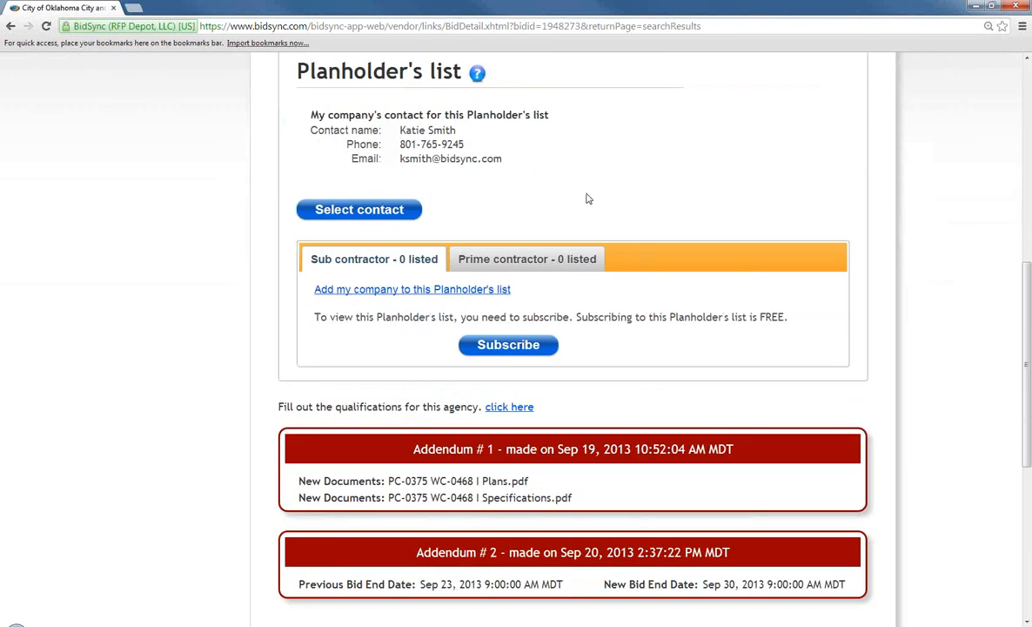
{"action": "scroll", "coordinate": [552, 248], "scroll_direction": "down", "scroll_amount": 2}
{"action": "scroll", "coordinate": [550, 237], "scroll_direction": "down", "scroll_amount": 1}
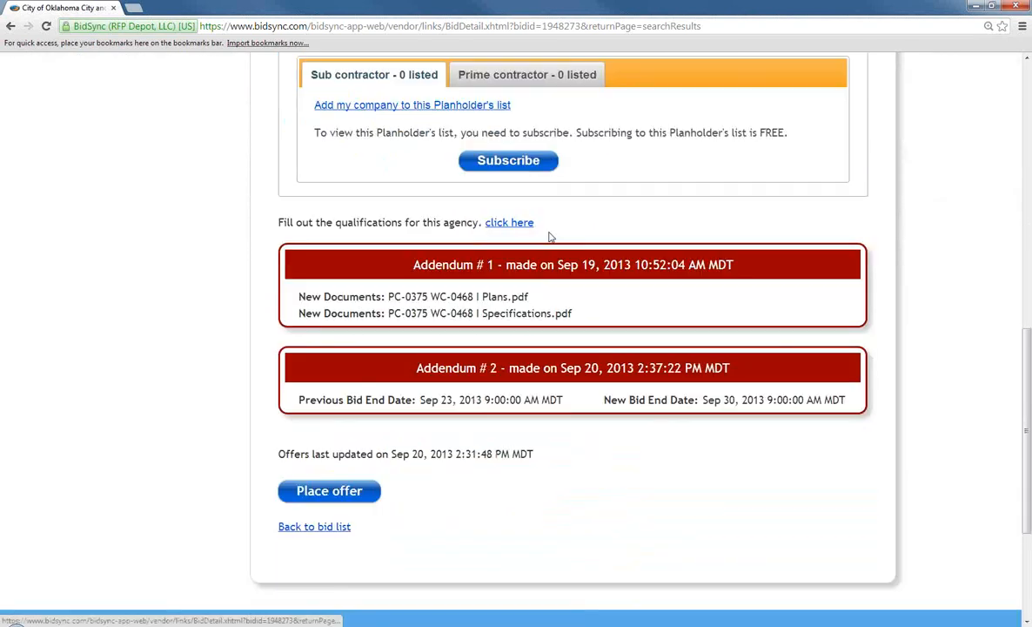
Start an offer and price Structural Steel at 2.00, totalling 6342.00
{"action": "left_click", "coordinate": [344, 490]}
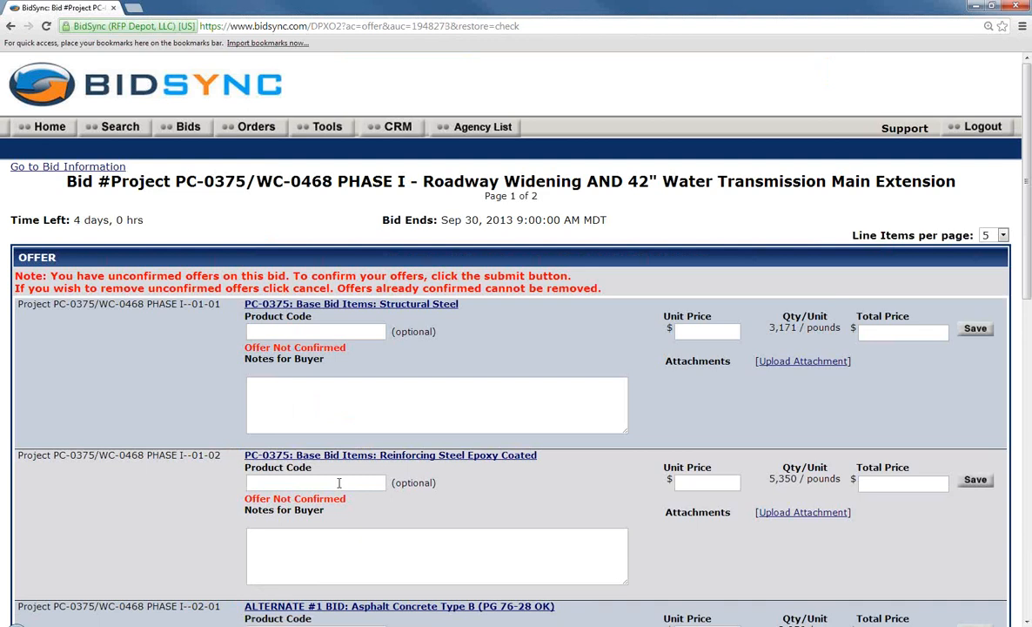
{"action": "scroll", "coordinate": [417, 396], "scroll_direction": "down", "scroll_amount": 1}
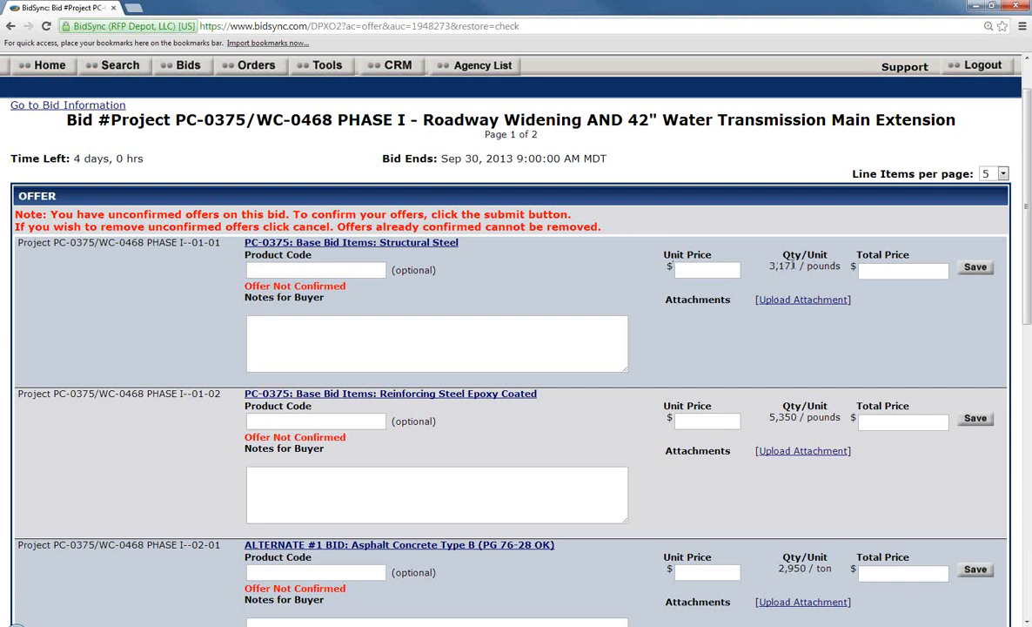
{"action": "left_click", "coordinate": [712, 270]}
{"action": "type", "text": "2.00"}
{"action": "left_click", "coordinate": [721, 253]}
{"action": "scroll", "coordinate": [944, 303], "scroll_direction": "down", "scroll_amount": 1}
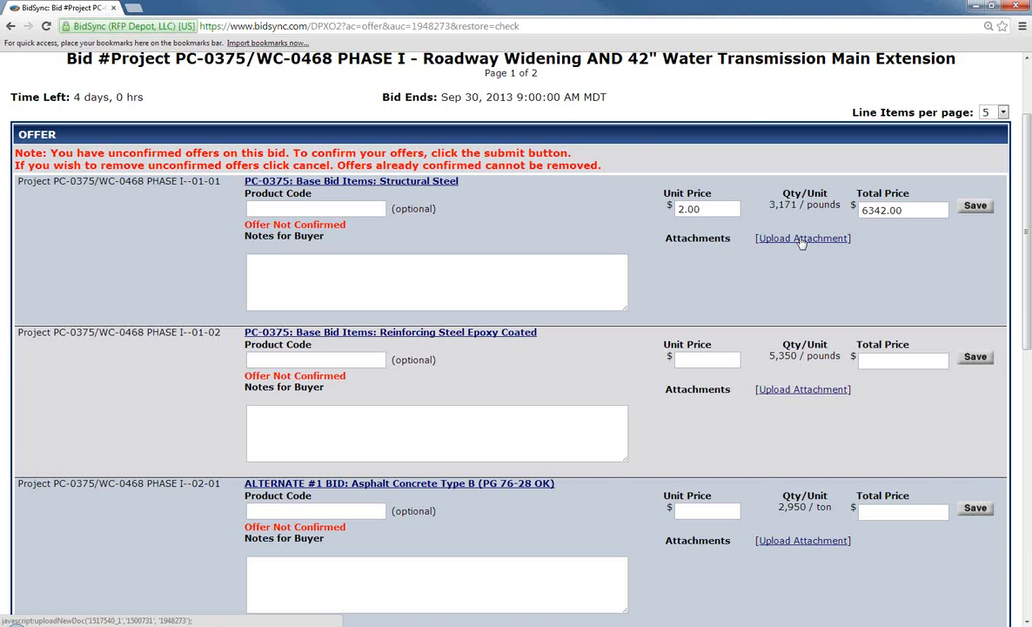
{"action": "scroll", "coordinate": [802, 243], "scroll_direction": "down", "scroll_amount": 2}
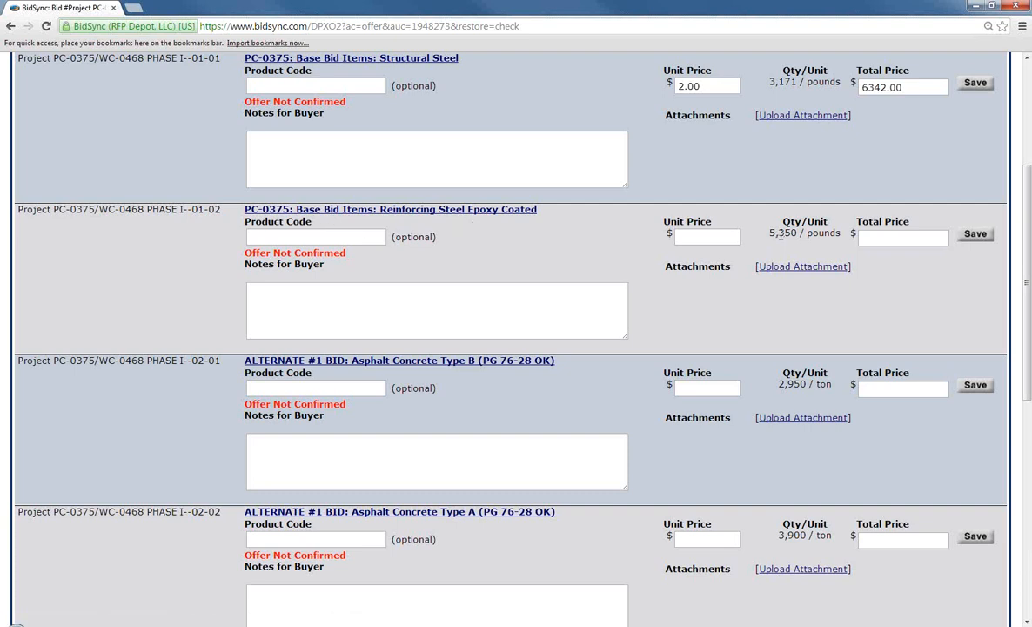
Enter a .75 unit price for Reinforcing Steel Epoxy Coated, totalling 4012.50
{"action": "left_click", "coordinate": [700, 237]}
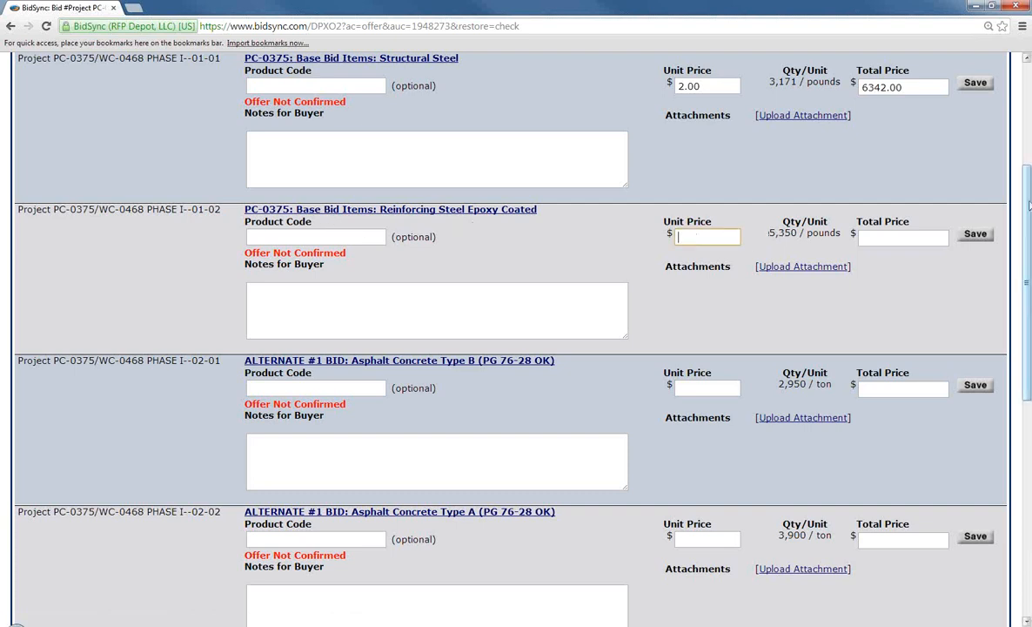
{"action": "type", "text": ".70"}
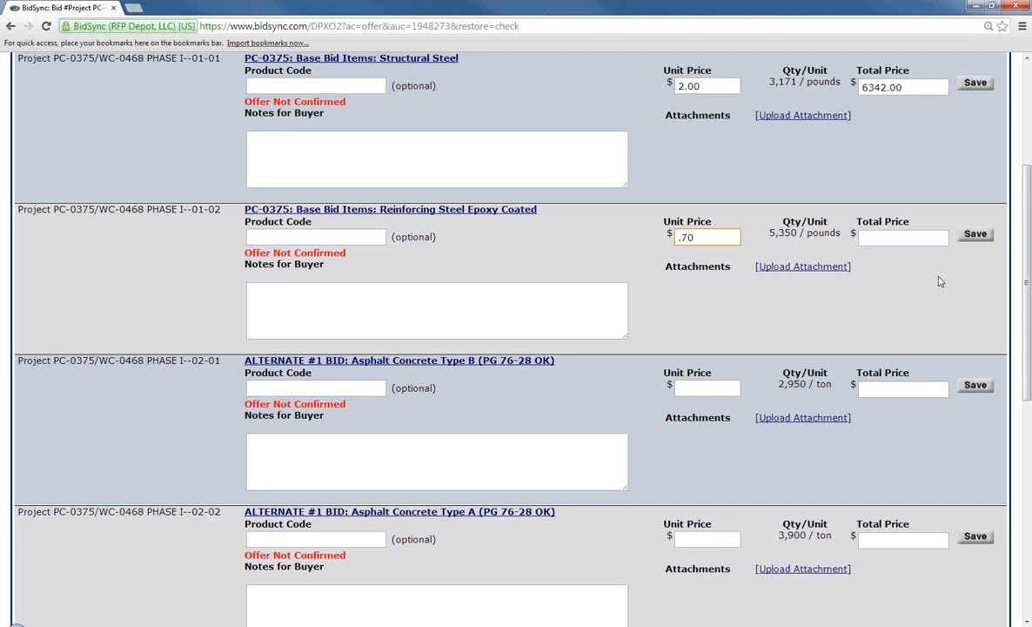
{"action": "double_click", "coordinate": [689, 237]}
{"action": "type", "text": "75"}
{"action": "left_click", "coordinate": [670, 323]}
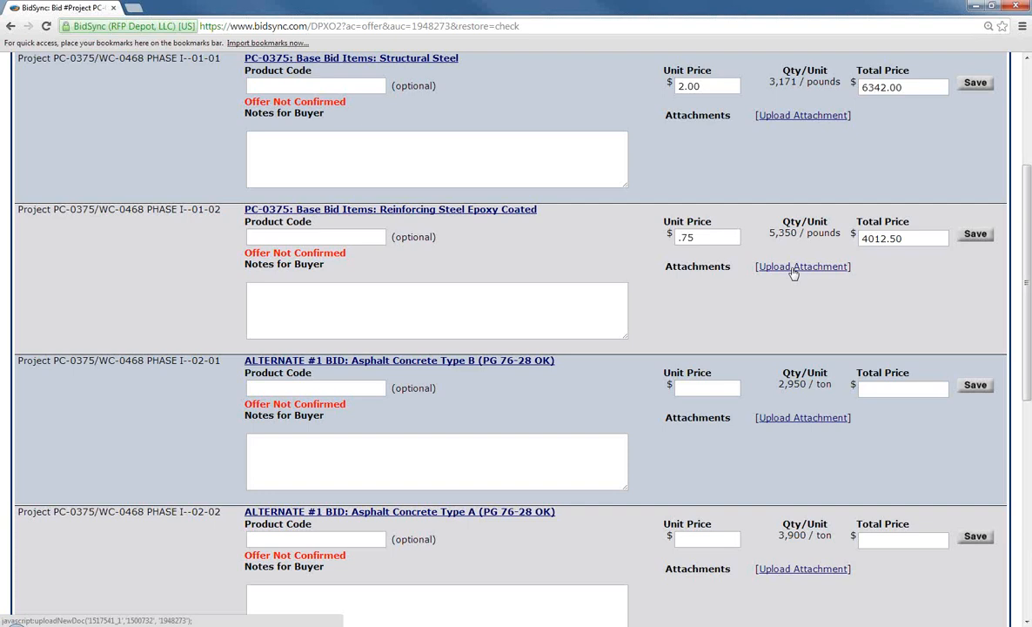
{"action": "scroll", "coordinate": [794, 272], "scroll_direction": "down", "scroll_amount": 2}
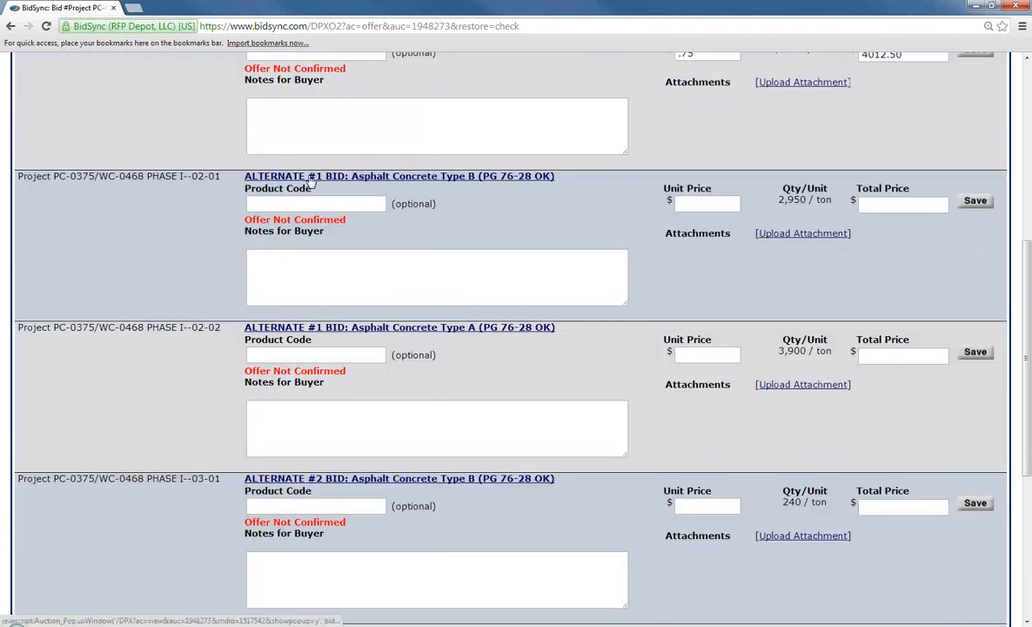
Give both Alternate #1 items (02-01, 02-02) a 0.00 price and 'No Bid.' note
{"action": "left_click", "coordinate": [719, 204]}
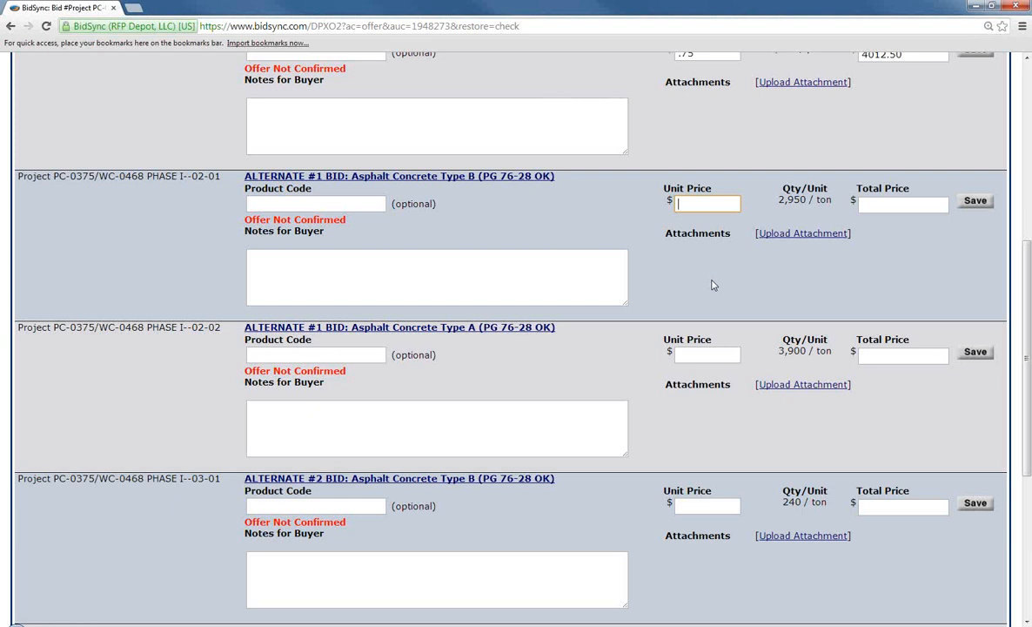
{"action": "type", "text": "0.00"}
{"action": "left_click", "coordinate": [452, 263]}
{"action": "type", "text": "No Bid."}
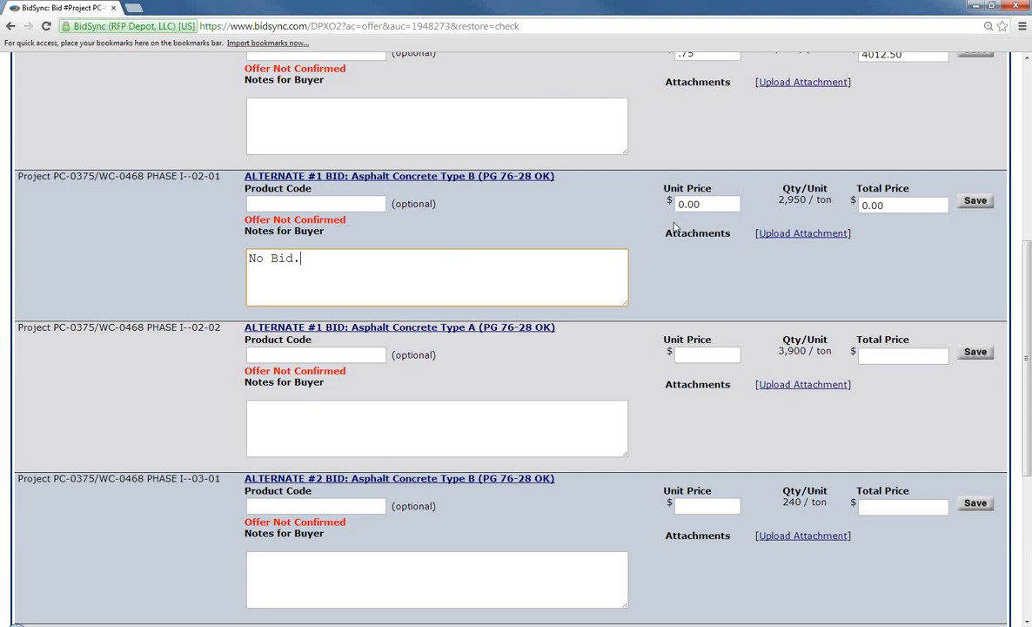
{"action": "scroll", "coordinate": [675, 227], "scroll_direction": "down", "scroll_amount": 1}
{"action": "left_click", "coordinate": [693, 296]}
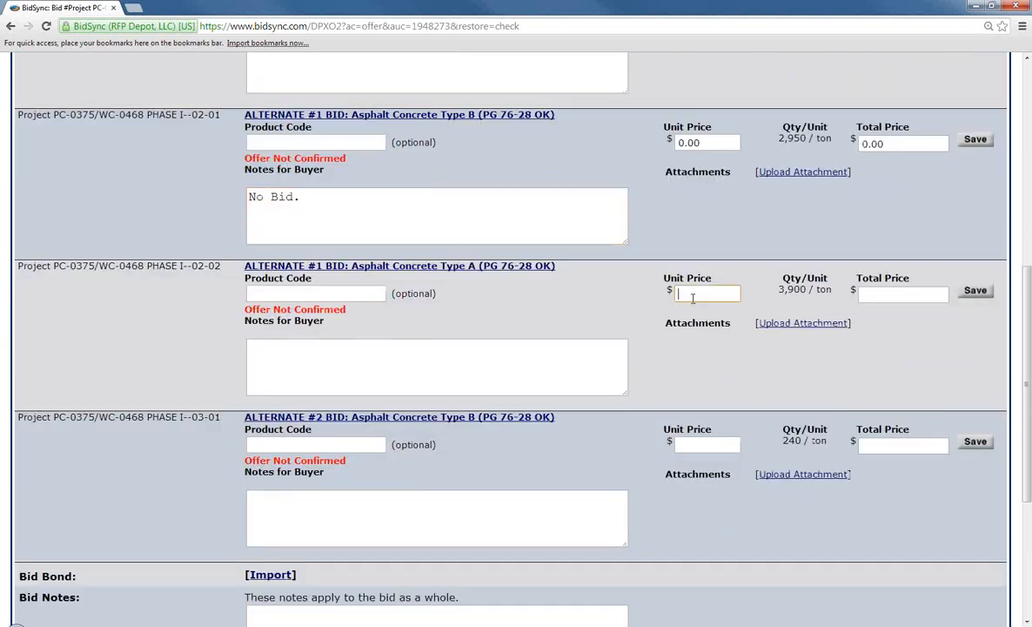
{"action": "type", "text": "0.00"}
{"action": "left_click", "coordinate": [489, 351]}
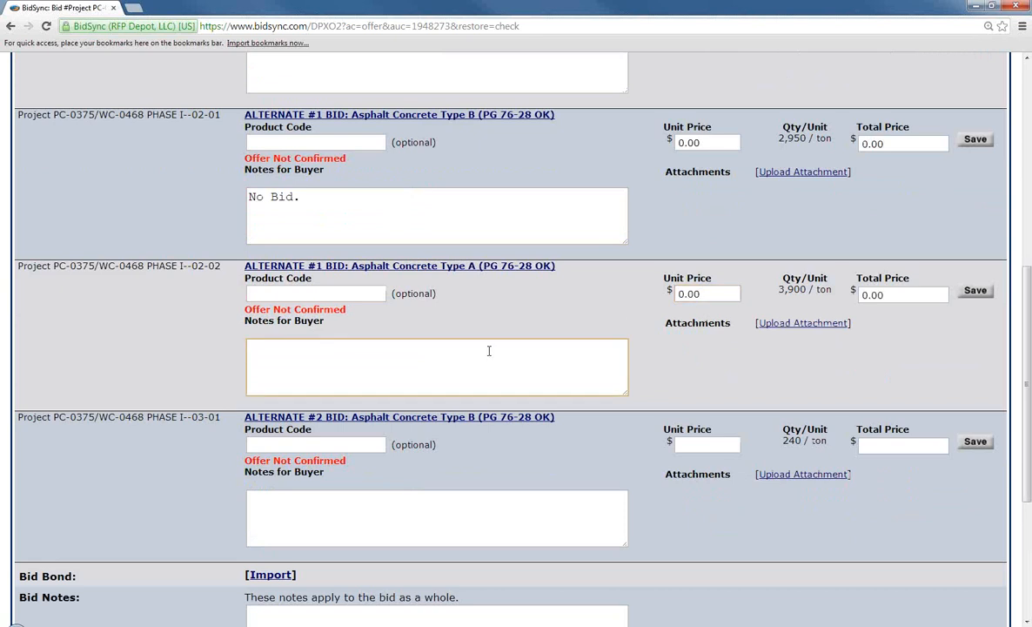
{"action": "type", "text": "No Bid."}
{"action": "scroll", "coordinate": [489, 350], "scroll_direction": "down", "scroll_amount": 3}
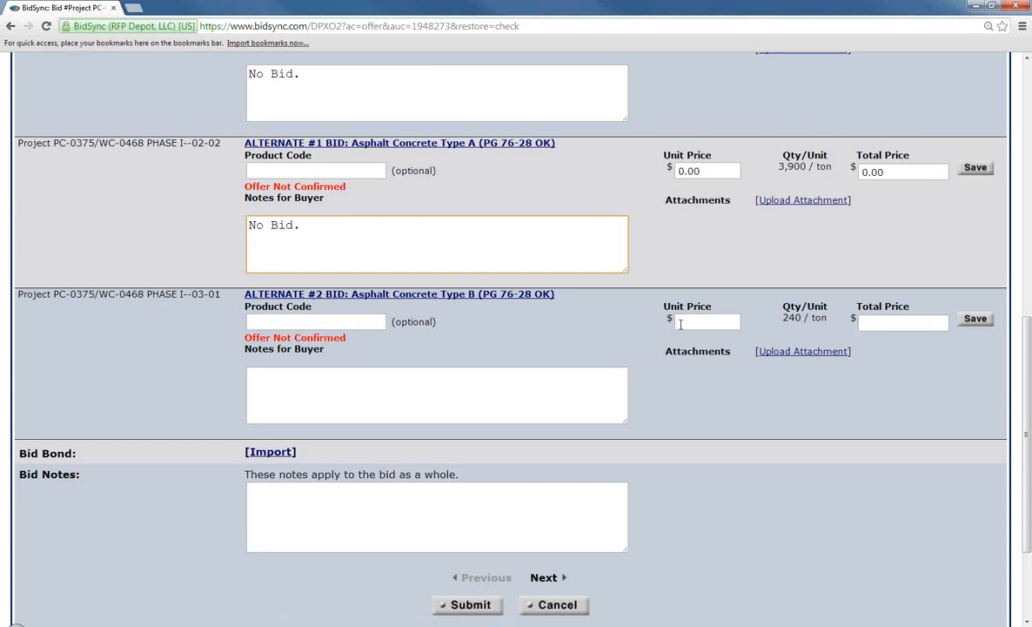
Price Alternate #2 item 03-01 at 1.00, totalling 240.00
{"action": "left_click", "coordinate": [731, 320]}
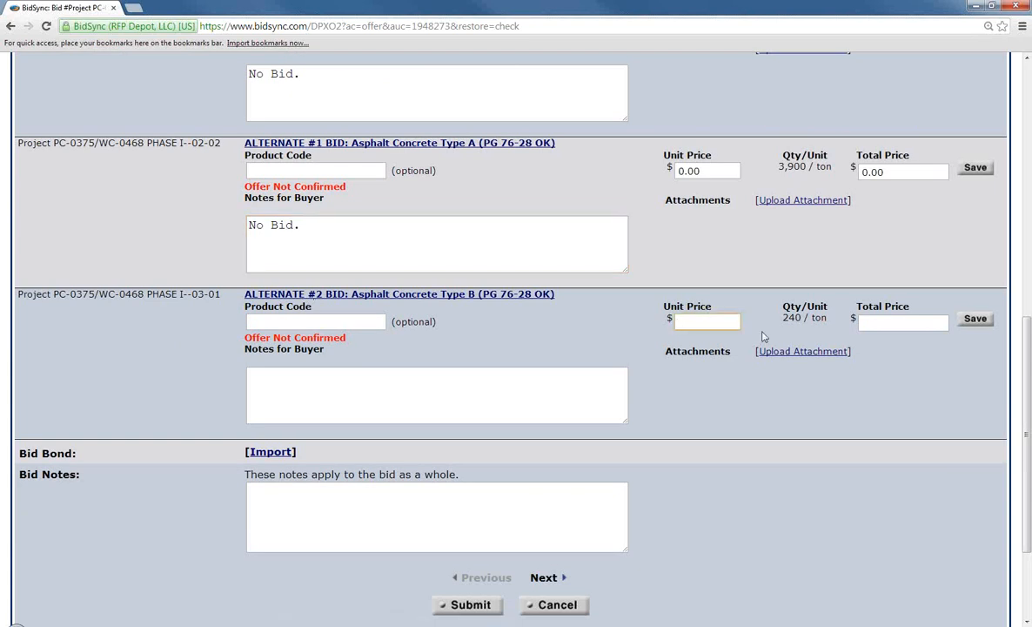
{"action": "type", "text": "1.00"}
{"action": "left_click", "coordinate": [763, 336]}
{"action": "scroll", "coordinate": [753, 318], "scroll_direction": "down", "scroll_amount": 3}
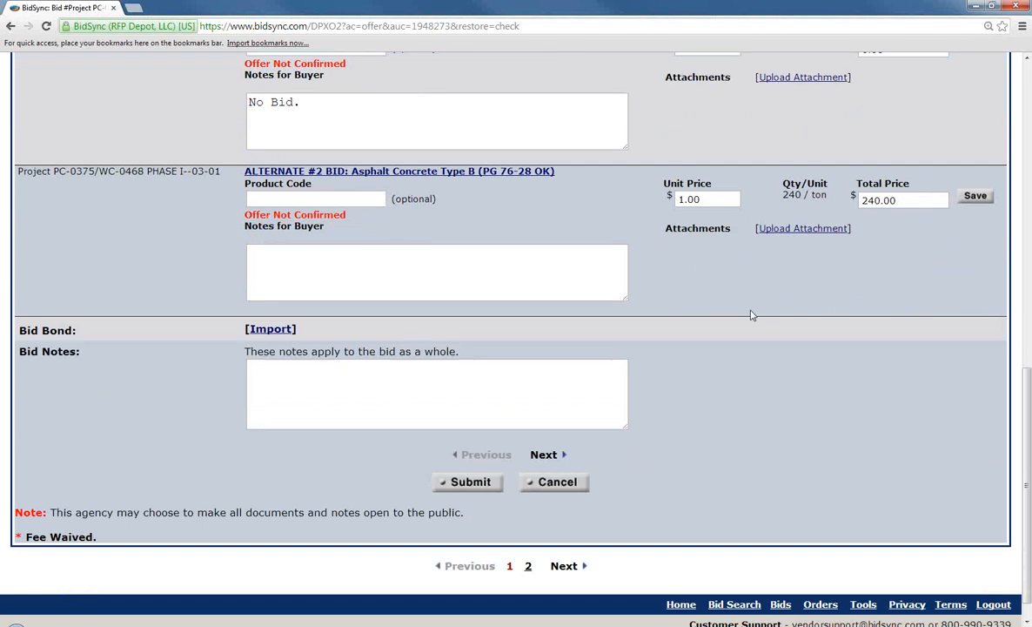
Go to page 2 of the offer to reach the Alternate #2 Asphalt Concrete Type A line
{"action": "left_click", "coordinate": [554, 456]}
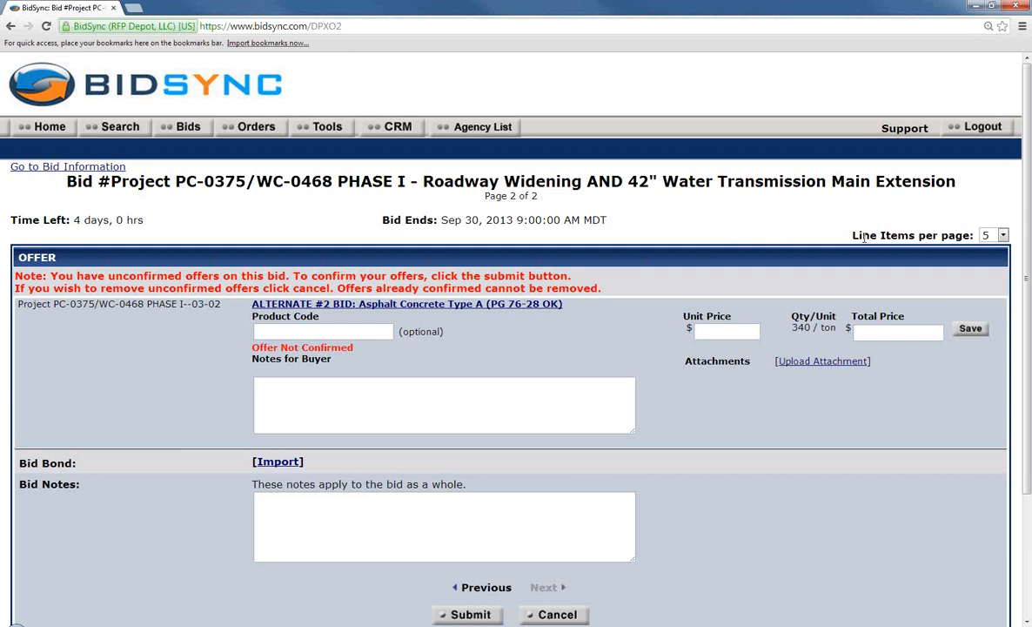
Keep 5 line items per page and enter a unit price of 3.00 for Asphalt Concrete Type A, totalling 1020.00
{"action": "left_click", "coordinate": [1003, 236]}
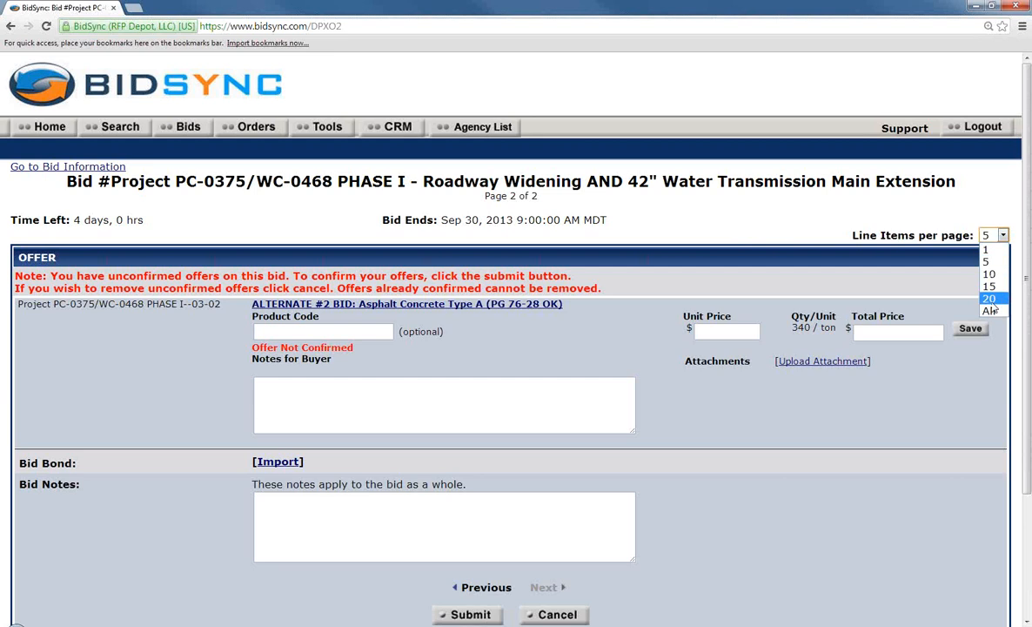
{"action": "left_click", "coordinate": [987, 262]}
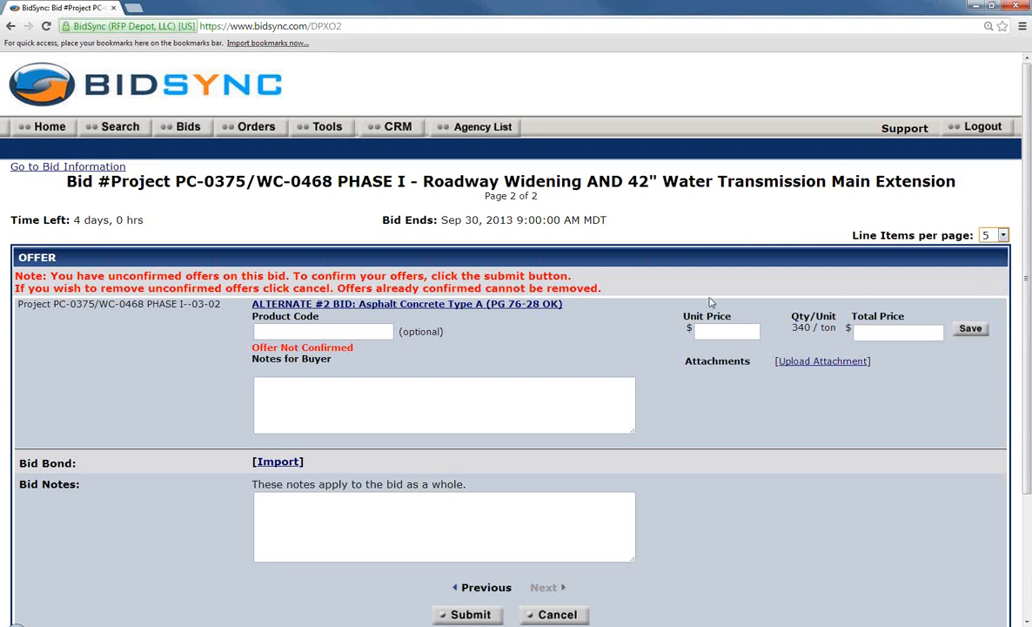
{"action": "scroll", "coordinate": [587, 326], "scroll_direction": "down", "scroll_amount": 1}
{"action": "left_click", "coordinate": [728, 270]}
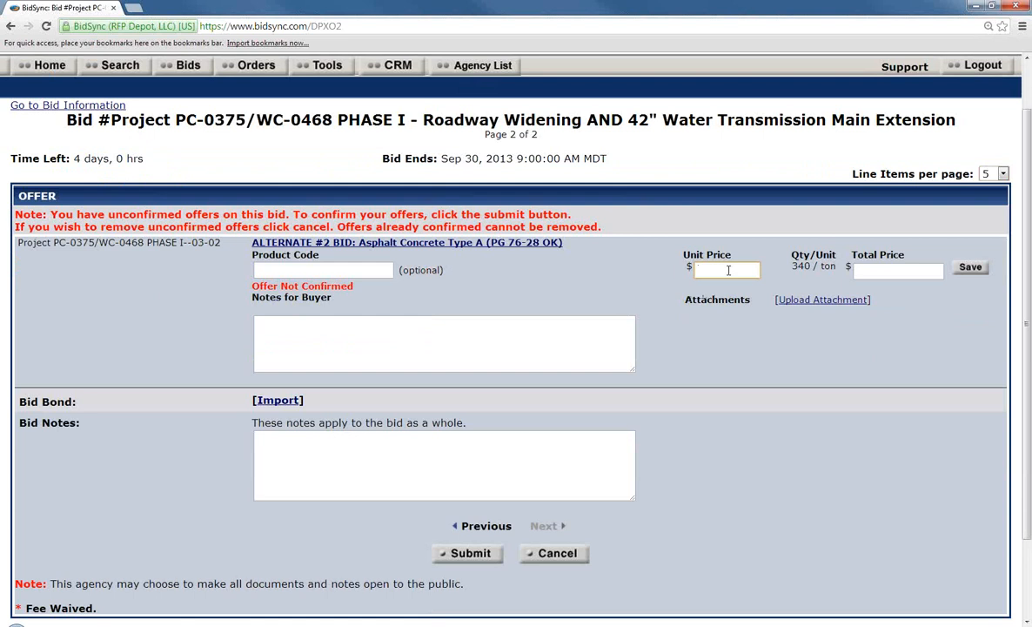
{"action": "type", "text": "3.00"}
{"action": "key", "text": "Tab"}
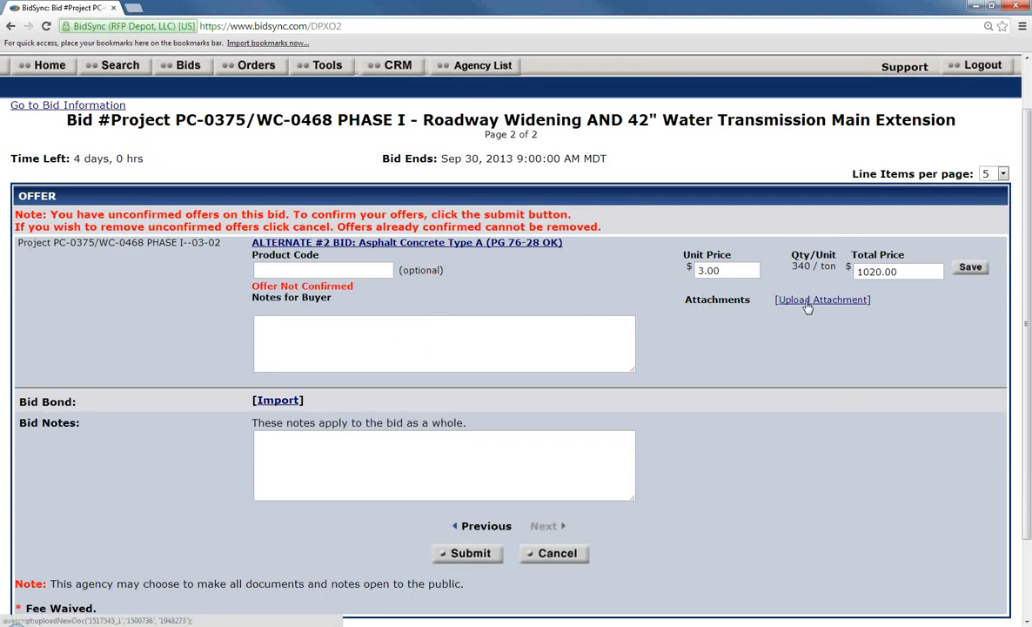
{"action": "left_click", "coordinate": [280, 401]}
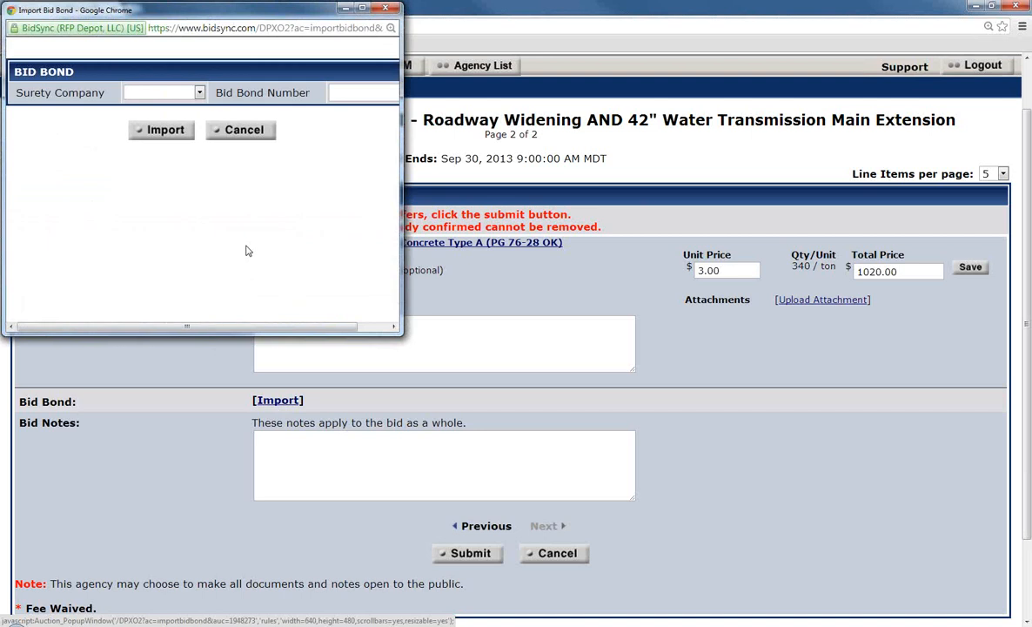
{"action": "left_click_drag", "start_coordinate": [401, 331], "coordinate": [550, 406]}
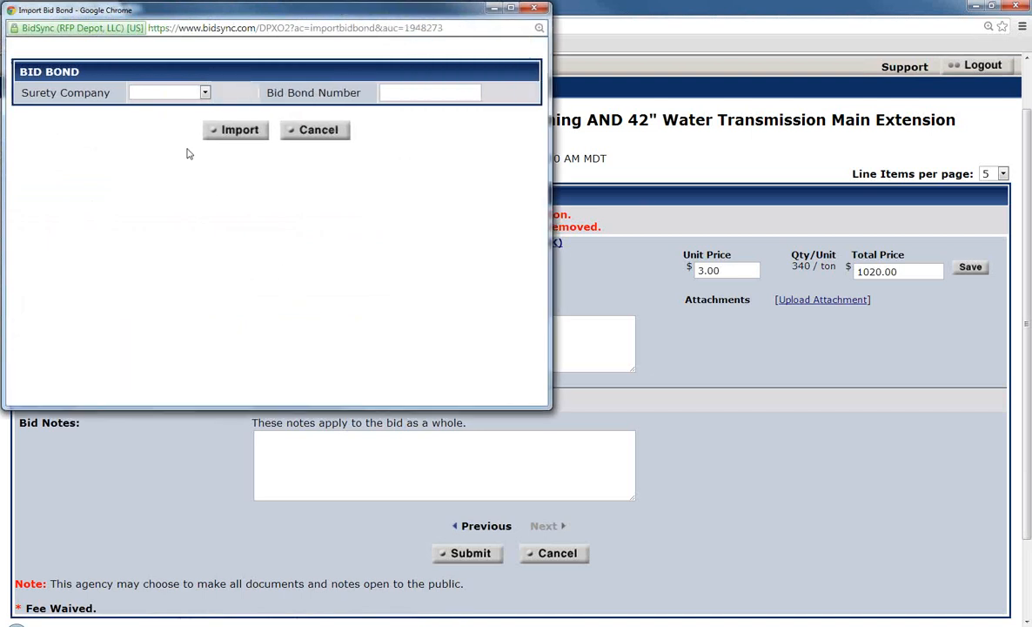
{"action": "left_click", "coordinate": [175, 93]}
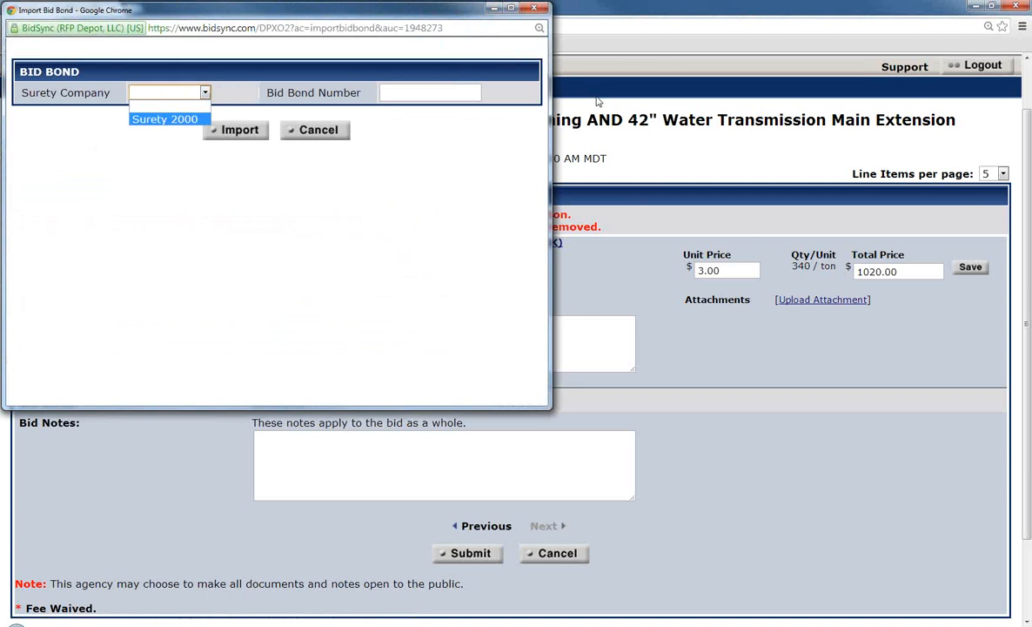
{"action": "left_click", "coordinate": [534, 9]}
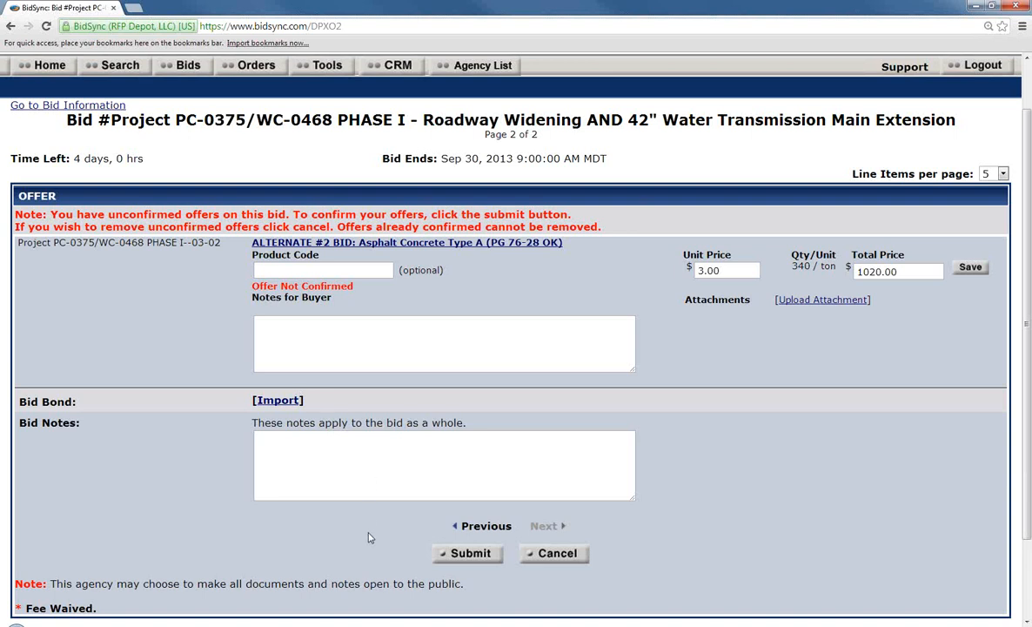
Submit the priced lines and scroll the Review Offer summary down to the addenda and confirmation section
{"action": "scroll", "coordinate": [450, 568], "scroll_direction": "down", "scroll_amount": 1}
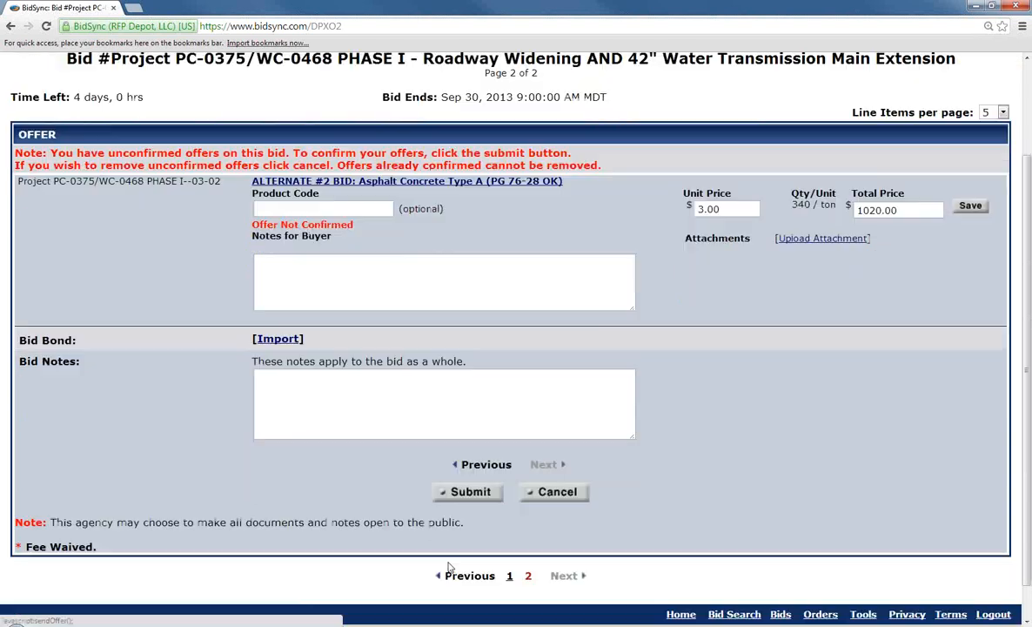
{"action": "left_click", "coordinate": [466, 494]}
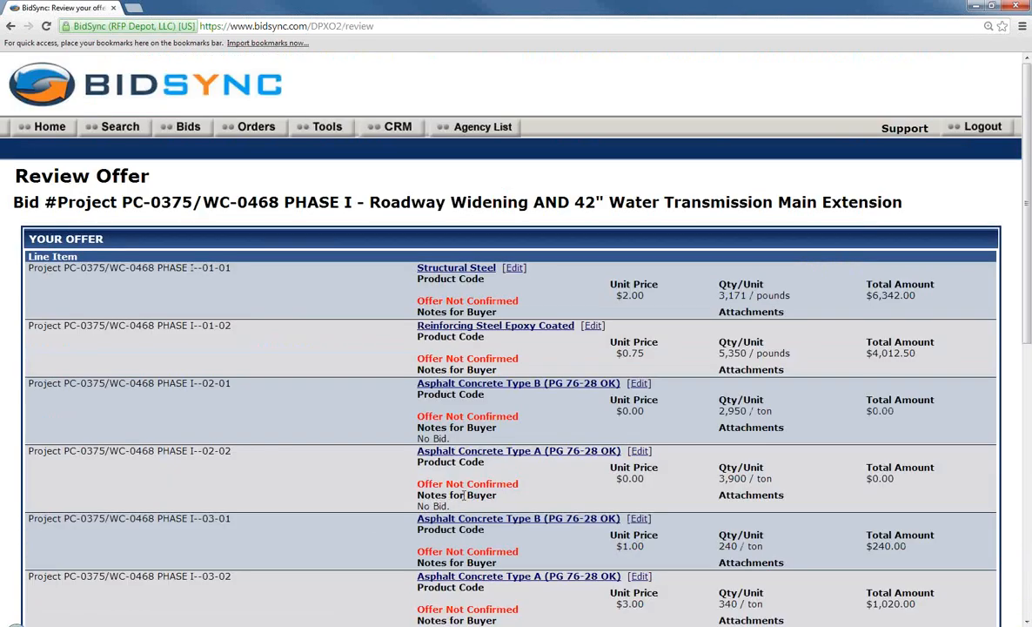
{"action": "scroll", "coordinate": [469, 486], "scroll_direction": "down", "scroll_amount": 1}
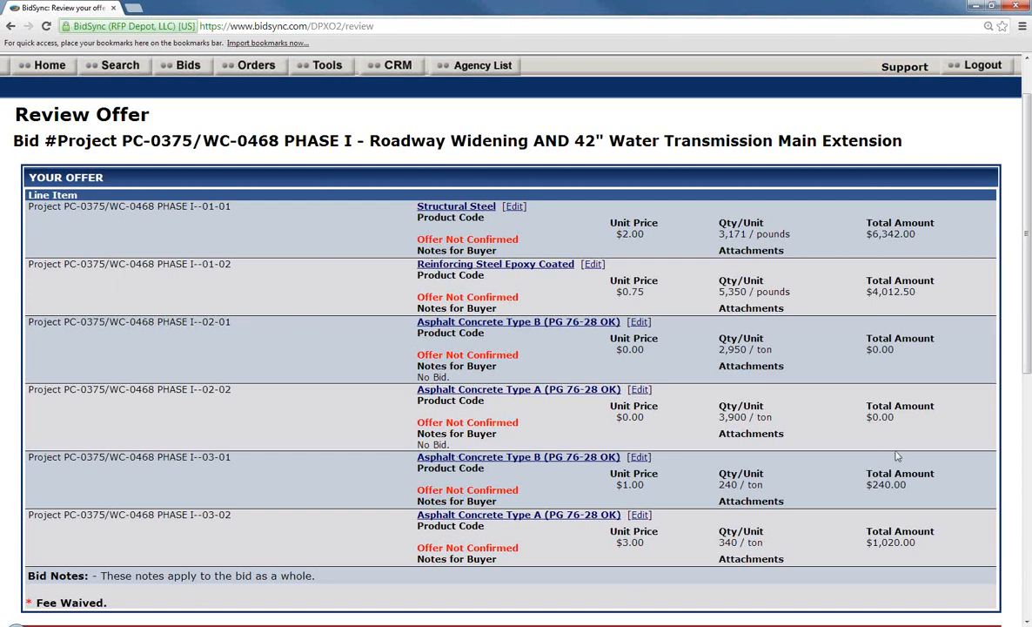
{"action": "scroll", "coordinate": [569, 272], "scroll_direction": "down", "scroll_amount": 3}
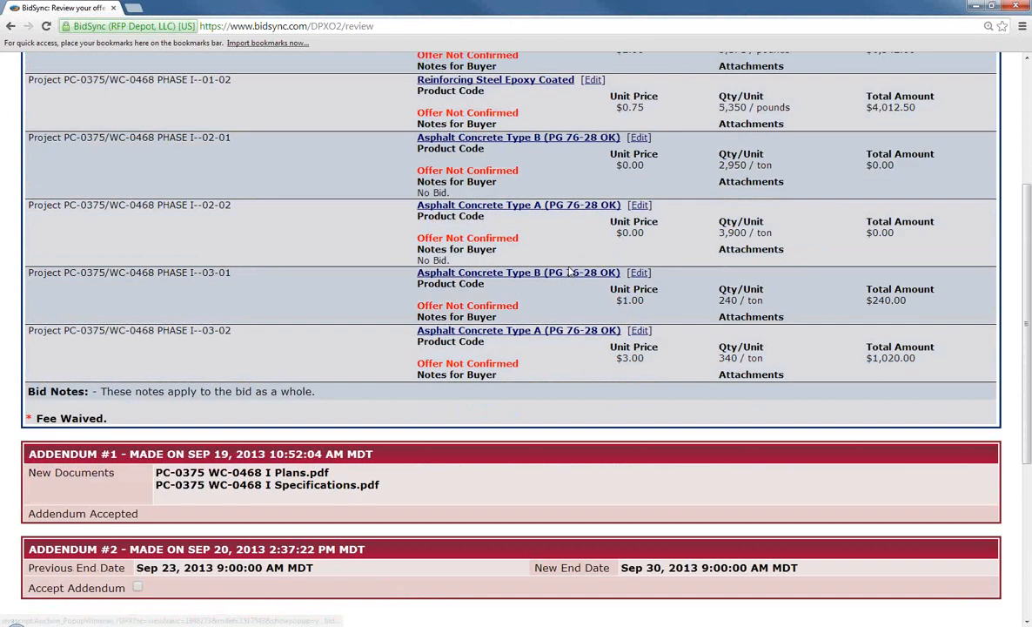
{"action": "scroll", "coordinate": [569, 272], "scroll_direction": "down", "scroll_amount": 3}
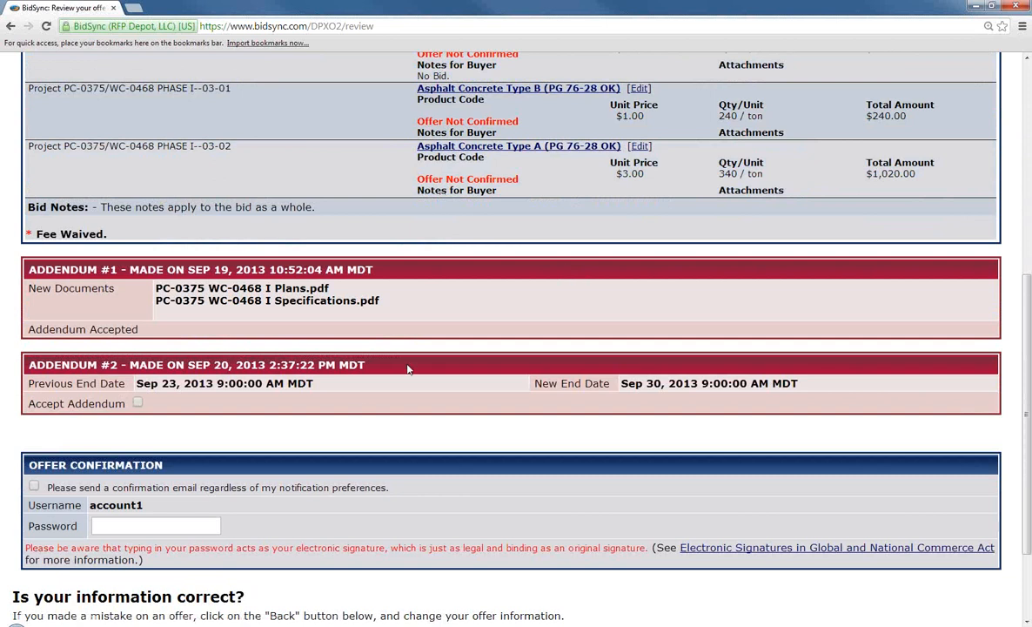
{"action": "scroll", "coordinate": [218, 320], "scroll_direction": "down", "scroll_amount": 1}
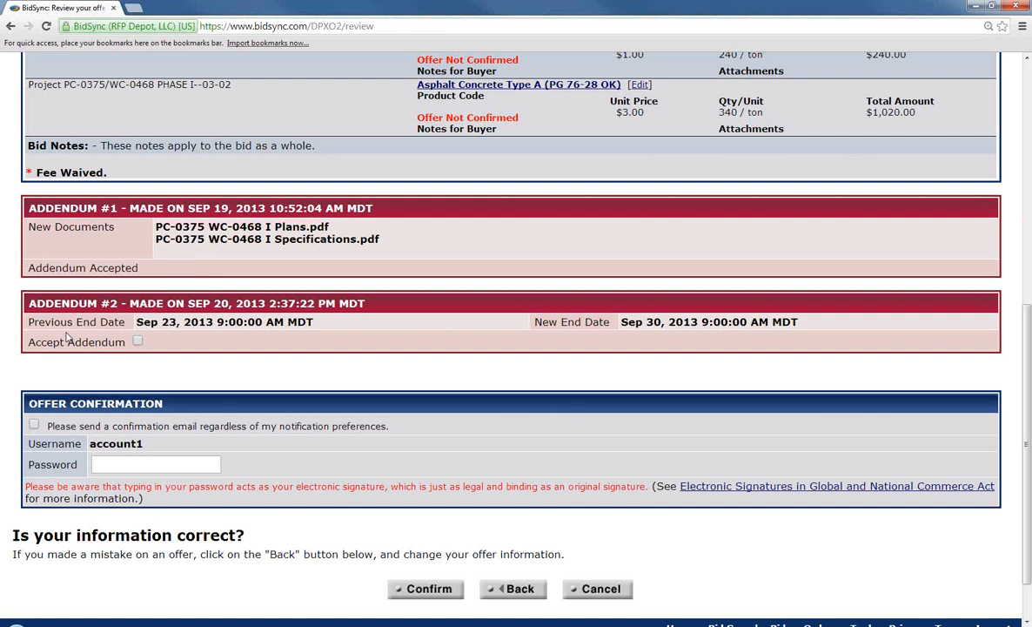
Accept Addendum #2, tick the confirmation email option, enter the account password and confirm the offer
{"action": "left_click", "coordinate": [138, 343]}
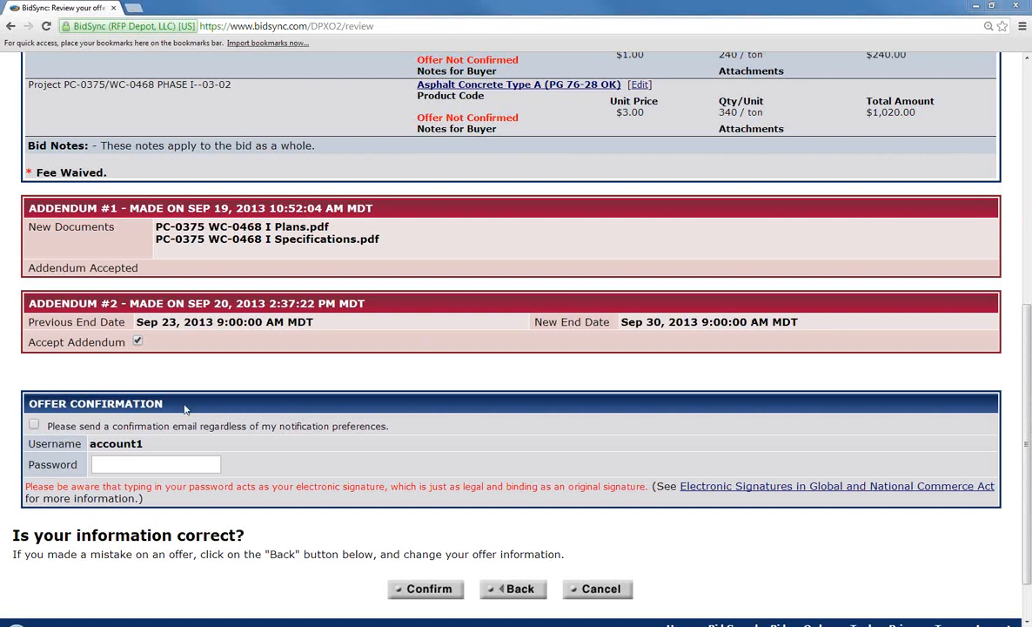
{"action": "left_click", "coordinate": [33, 426]}
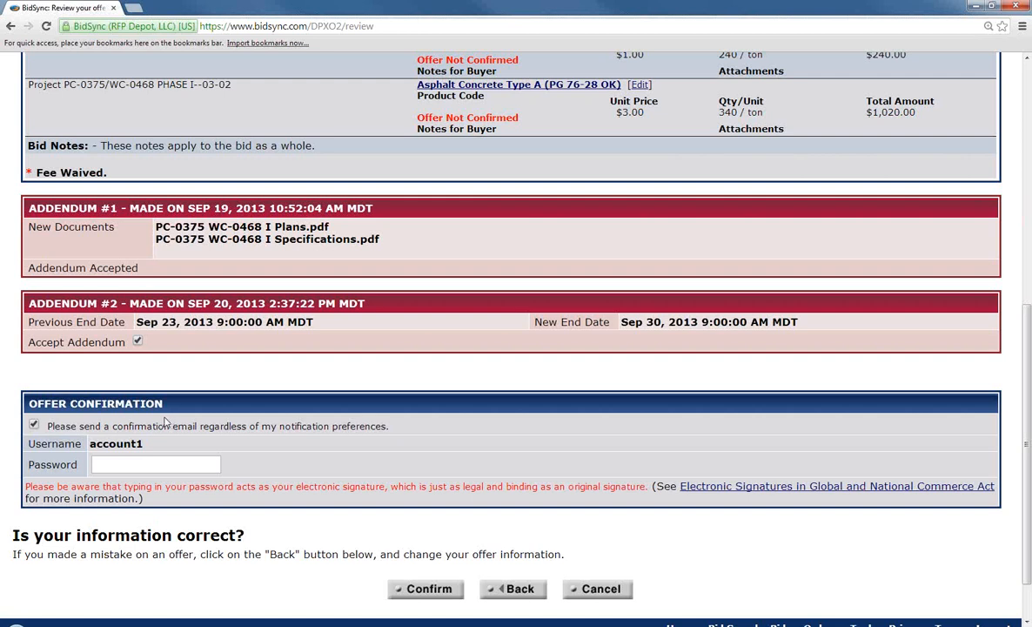
{"action": "left_click", "coordinate": [130, 465]}
{"action": "type", "text": "••••"}
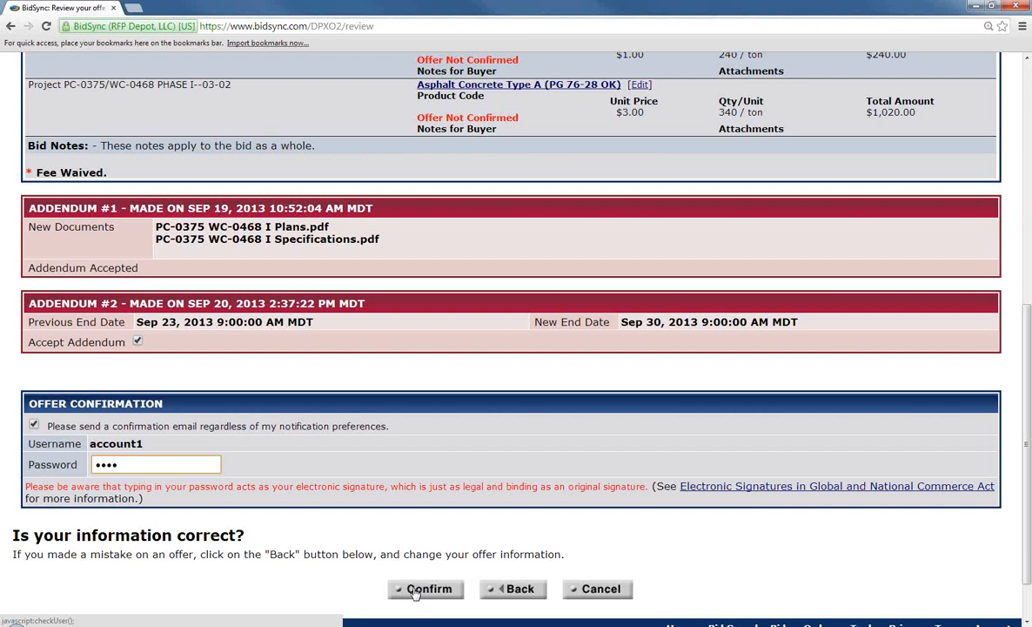
{"action": "left_click", "coordinate": [416, 592]}
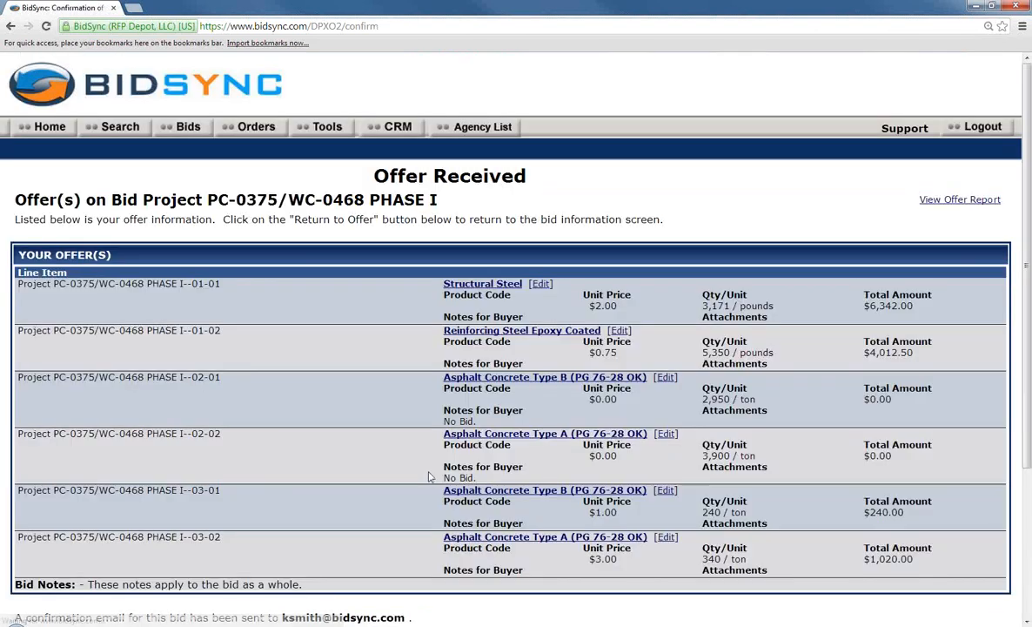
Look over the Offer Received confirmation, then return to the Vendor Home page via the Home tab
{"action": "scroll", "coordinate": [429, 476], "scroll_direction": "down", "scroll_amount": 2}
{"action": "scroll", "coordinate": [429, 476], "scroll_direction": "up", "scroll_amount": 1}
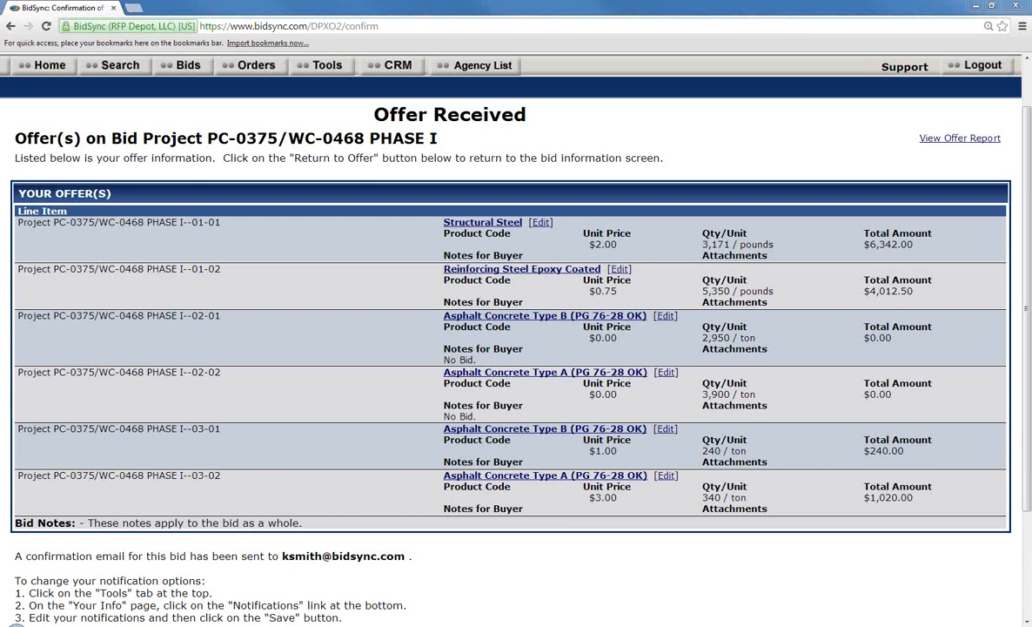
{"action": "scroll", "coordinate": [207, 387], "scroll_direction": "down", "scroll_amount": 3}
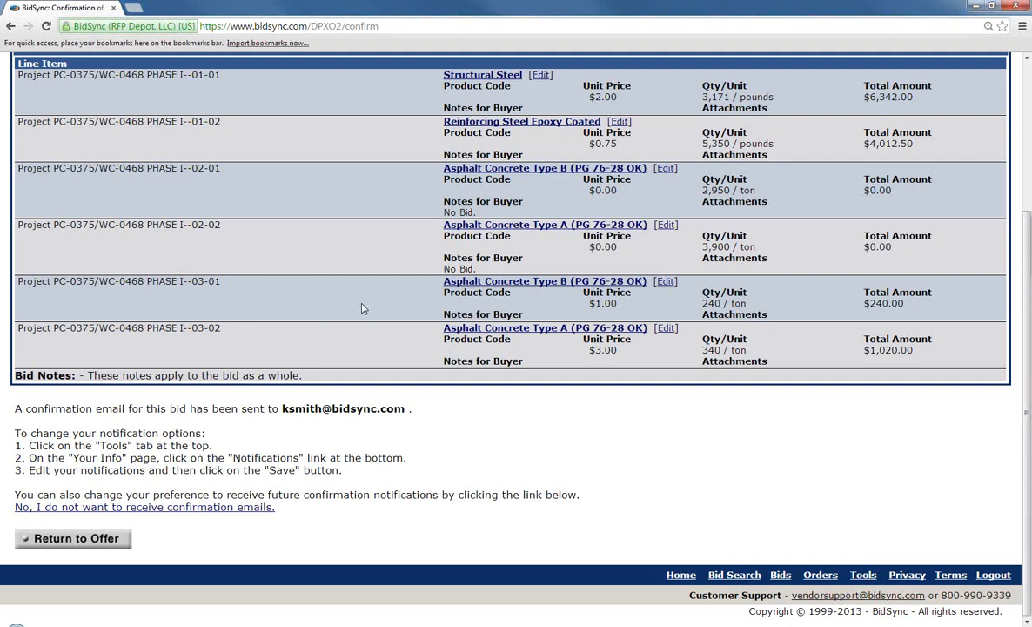
{"action": "scroll", "coordinate": [364, 308], "scroll_direction": "up", "scroll_amount": 3}
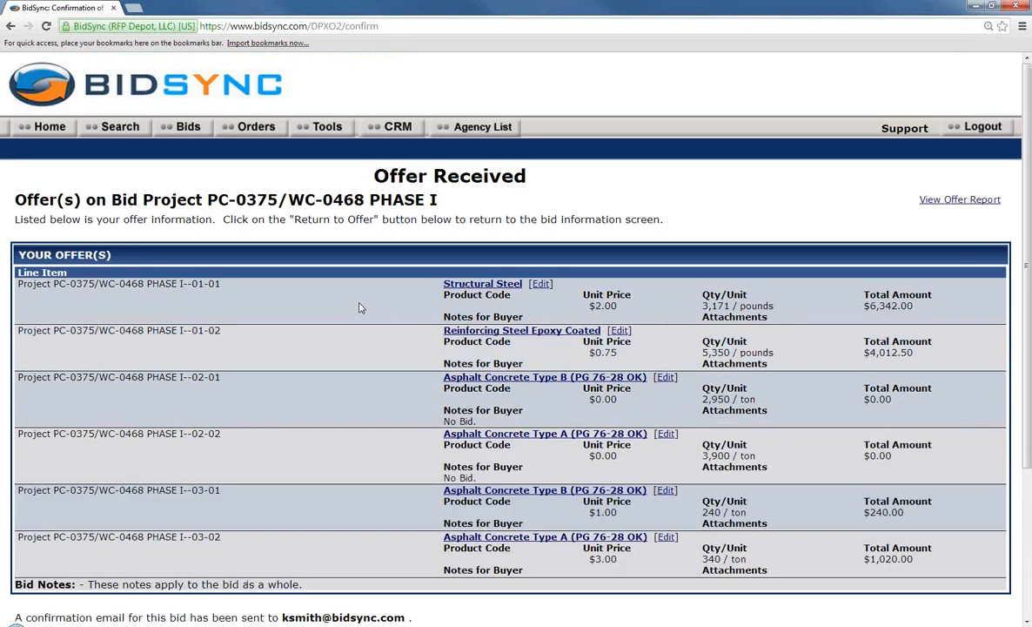
{"action": "left_click", "coordinate": [38, 128]}
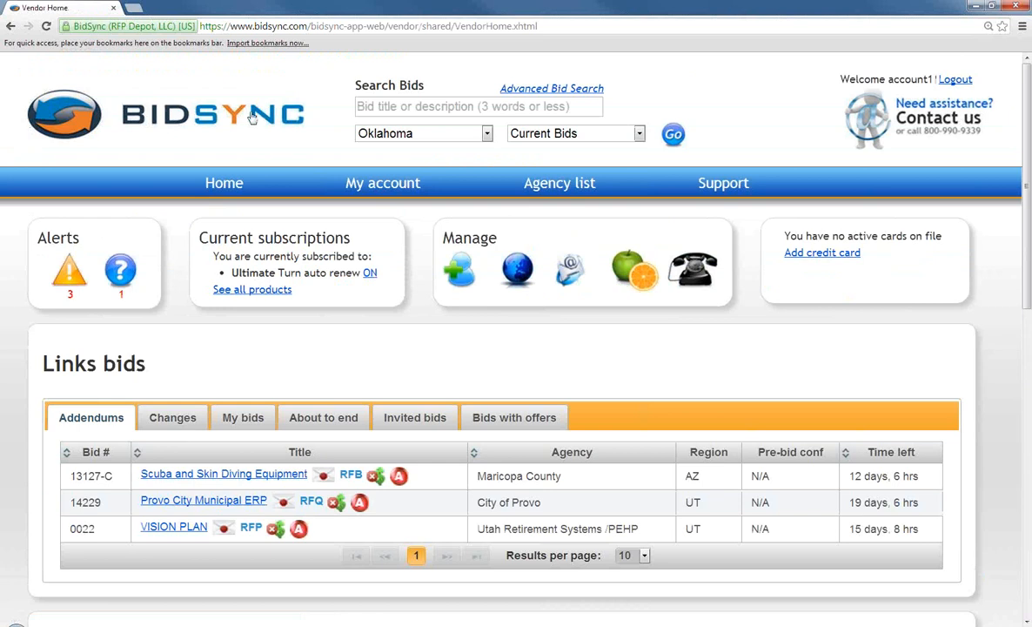
Open 'My account' to show the Account Profile Setup page
{"action": "left_click", "coordinate": [374, 186]}
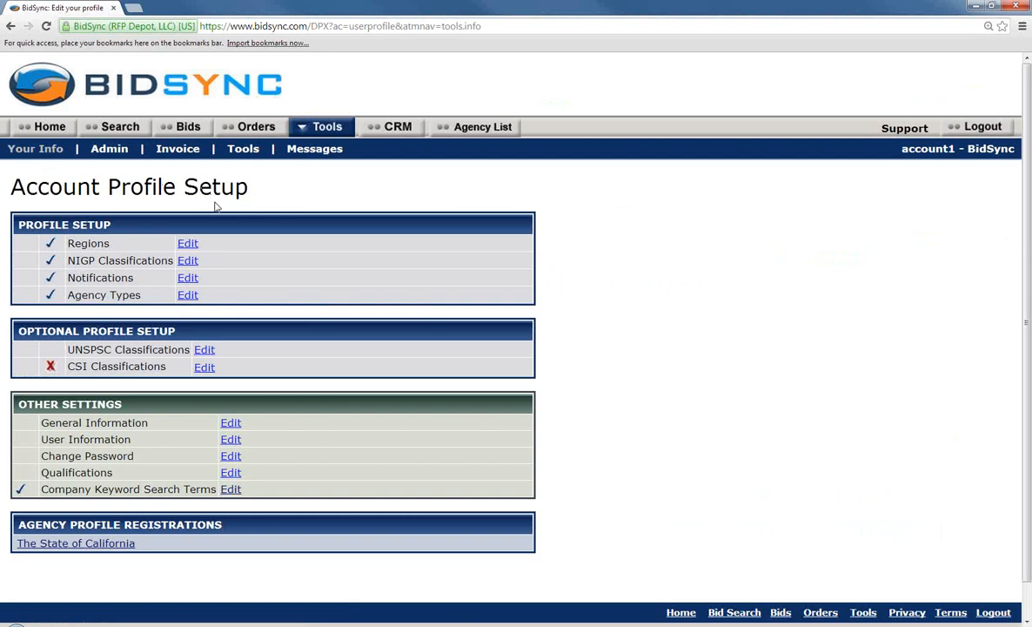
Open the Regions settings and scroll down the state list to Oklahoma
{"action": "left_click", "coordinate": [188, 247]}
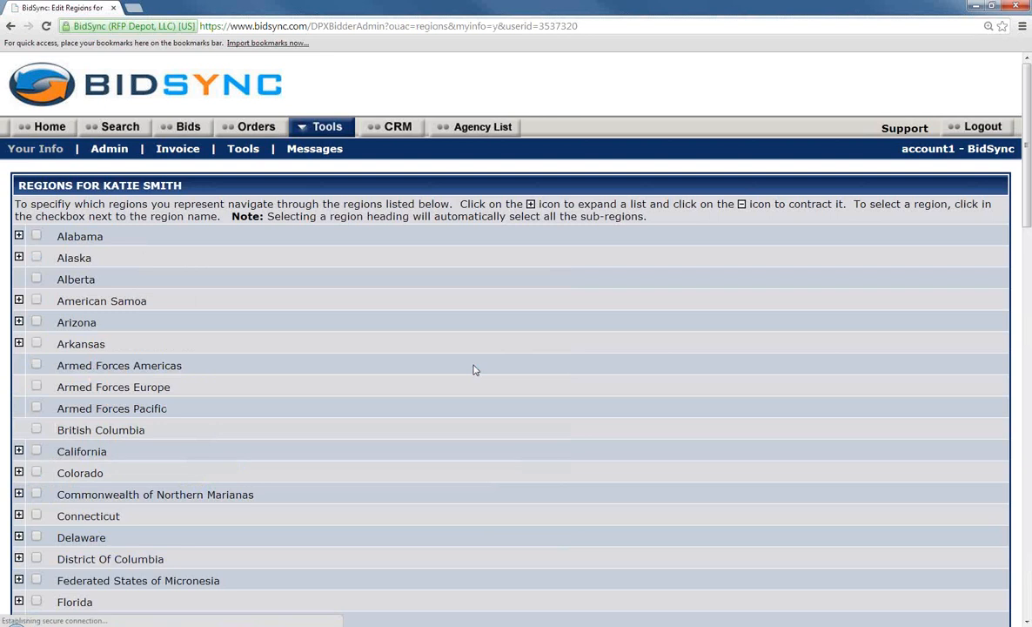
{"action": "scroll", "coordinate": [467, 383], "scroll_direction": "down", "scroll_amount": 2}
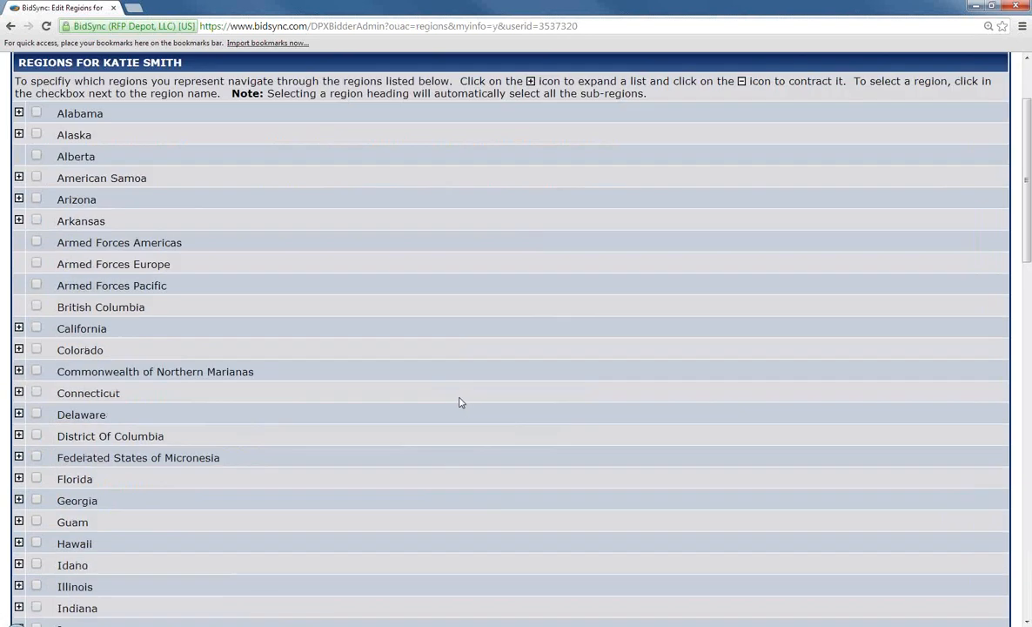
{"action": "scroll", "coordinate": [461, 402], "scroll_direction": "down", "scroll_amount": 10}
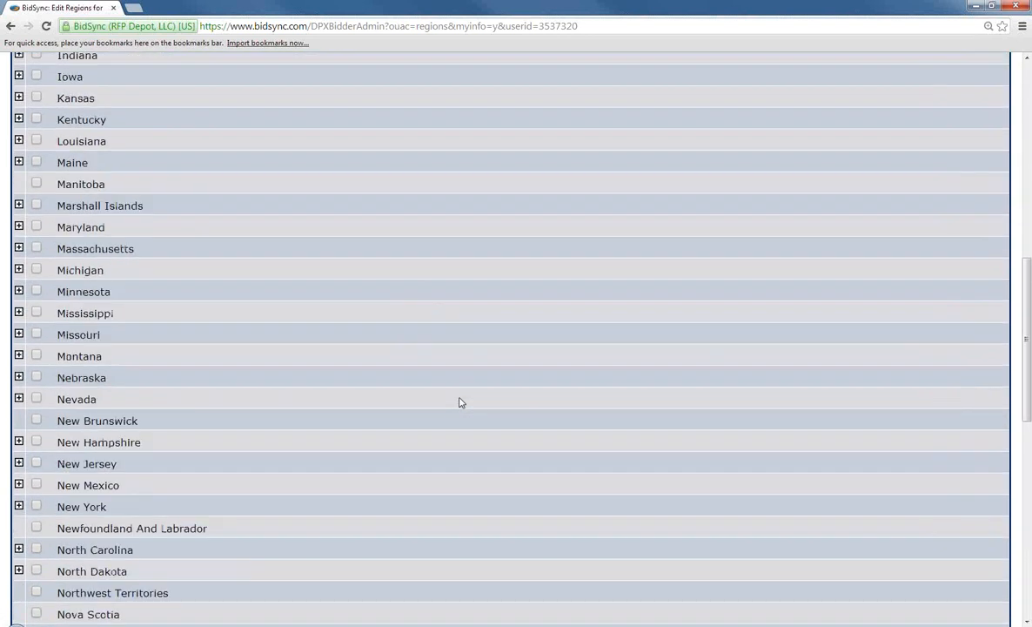
{"action": "scroll", "coordinate": [462, 403], "scroll_direction": "down", "scroll_amount": 7}
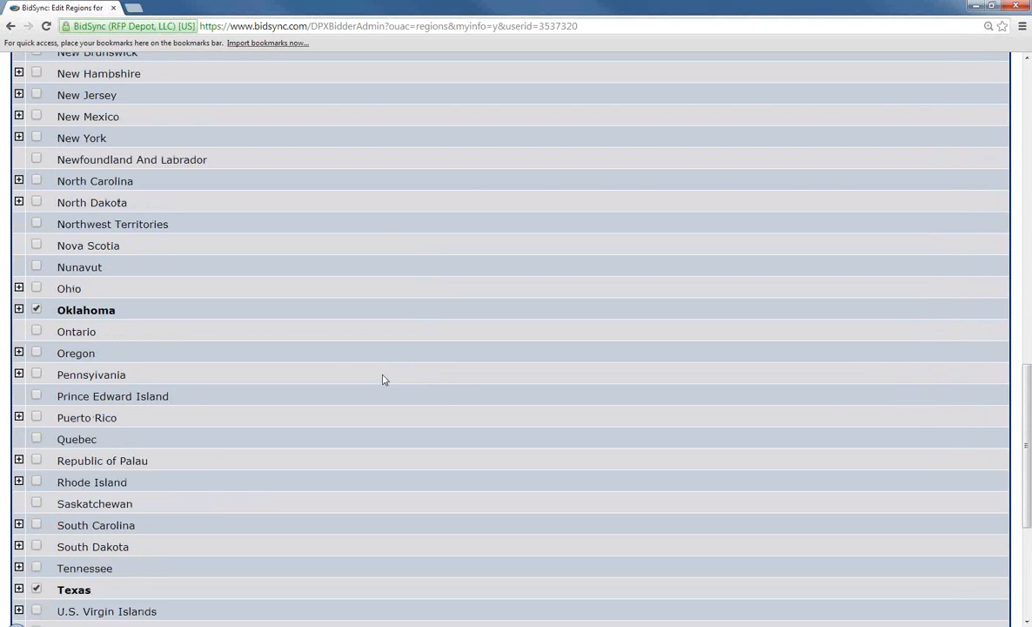
{"action": "scroll", "coordinate": [382, 379], "scroll_direction": "down", "scroll_amount": 1}
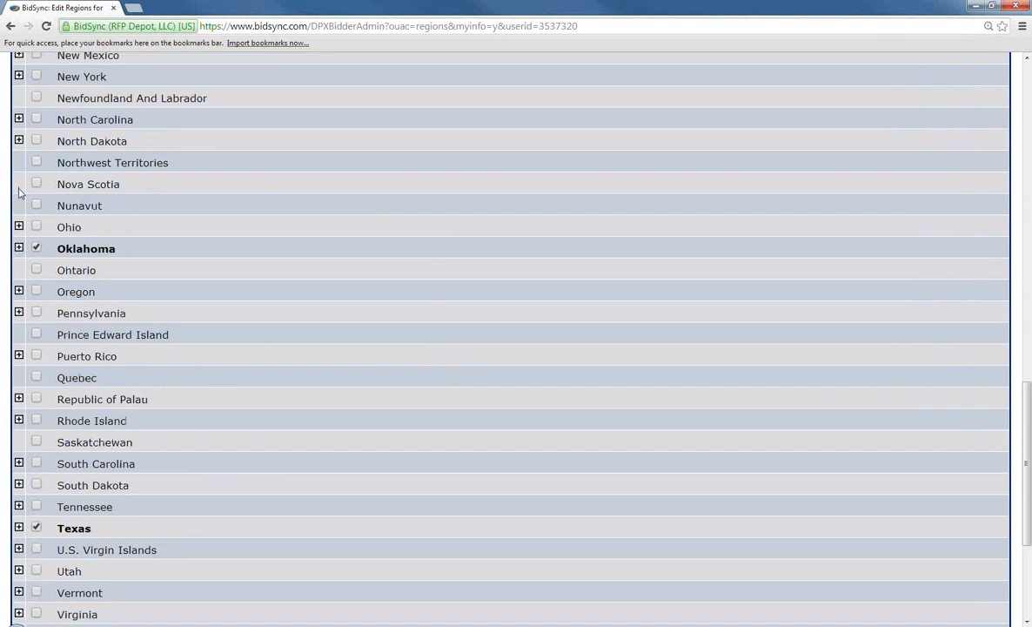
Expand Oklahoma's counties, scroll to the bottom of the list and save the regions
{"action": "left_click", "coordinate": [19, 248]}
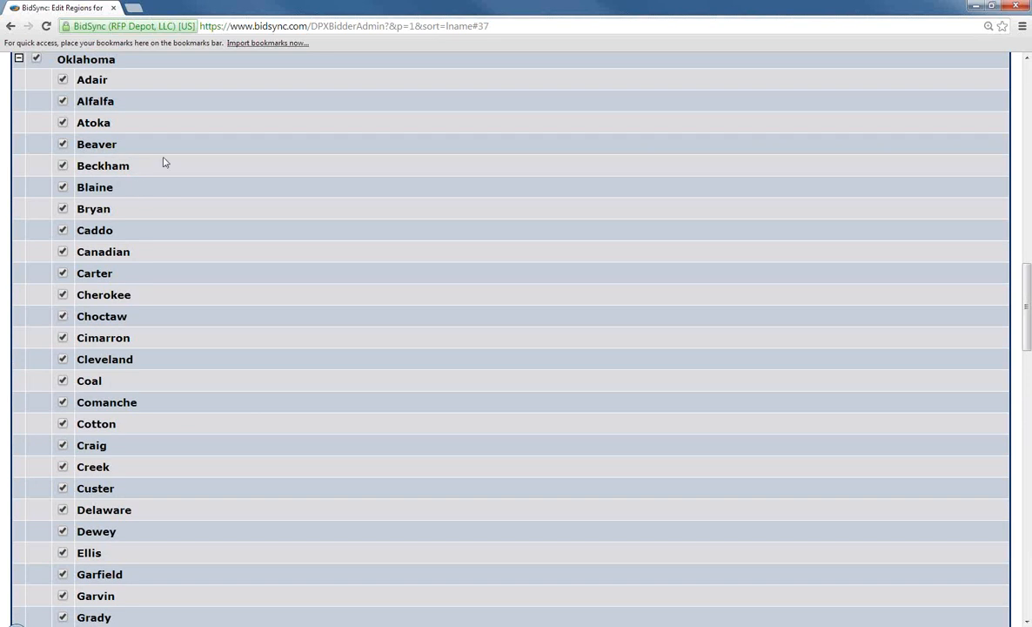
{"action": "scroll", "coordinate": [131, 165], "scroll_direction": "up", "scroll_amount": 1}
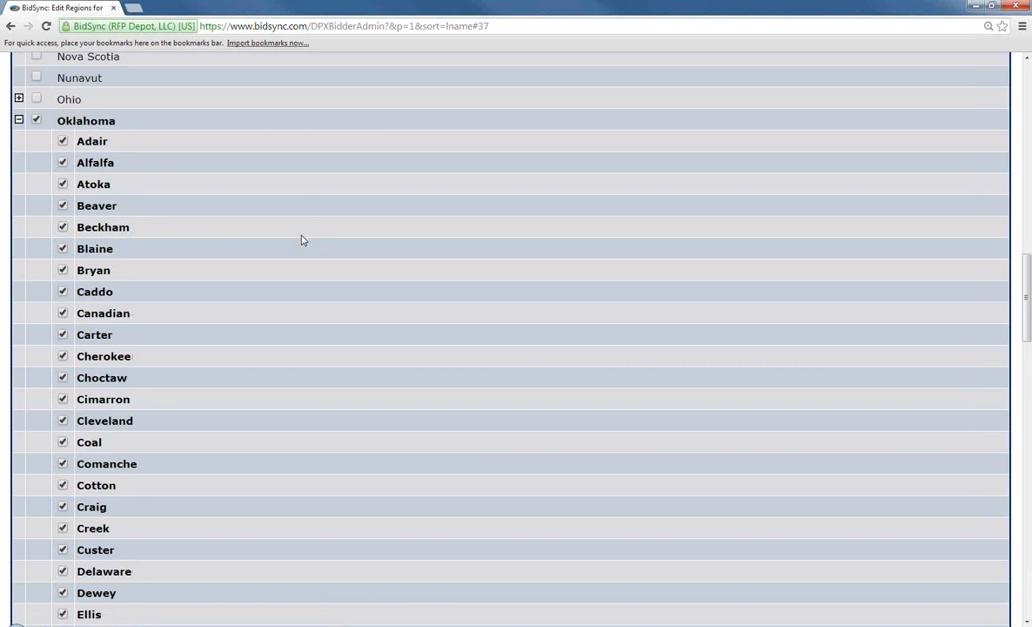
{"action": "scroll", "coordinate": [301, 240], "scroll_direction": "down", "scroll_amount": 10}
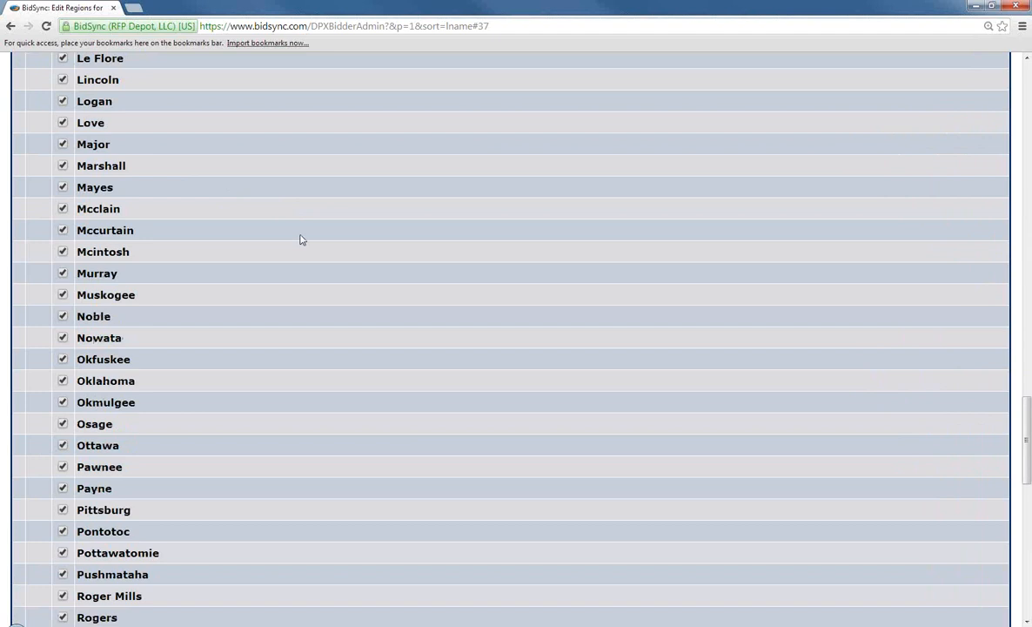
{"action": "scroll", "coordinate": [301, 240], "scroll_direction": "down", "scroll_amount": 3}
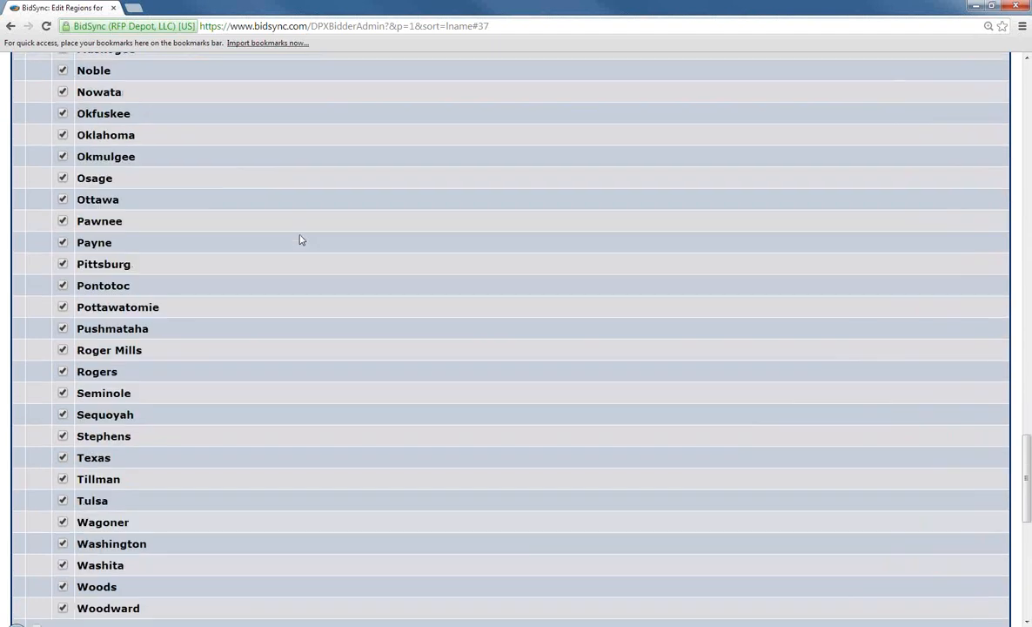
{"action": "scroll", "coordinate": [300, 239], "scroll_direction": "down", "scroll_amount": 2}
{"action": "scroll", "coordinate": [299, 240], "scroll_direction": "down", "scroll_amount": 1}
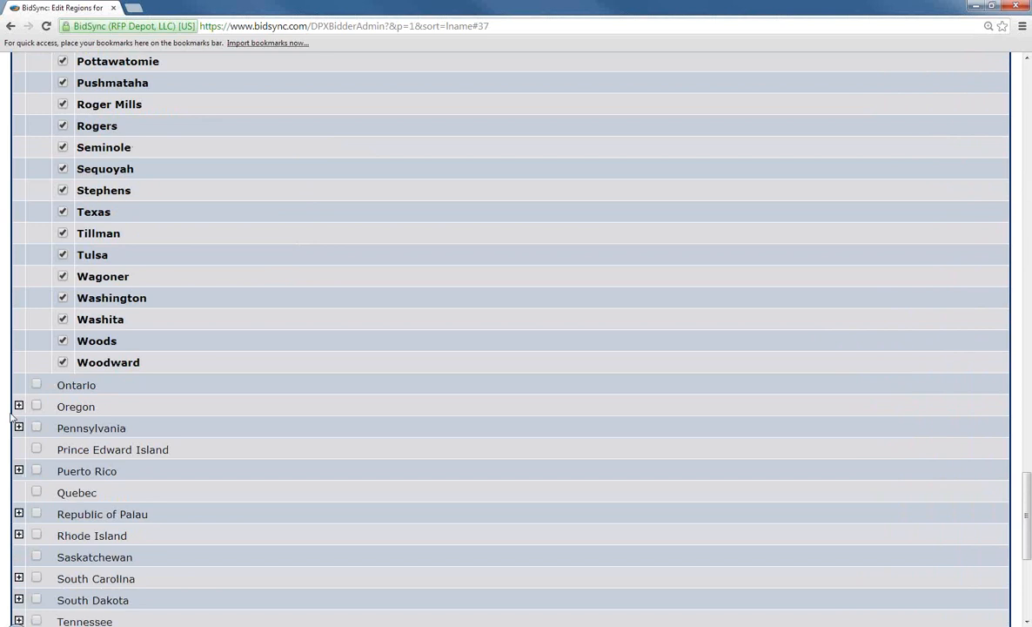
{"action": "scroll", "coordinate": [441, 344], "scroll_direction": "down", "scroll_amount": 4}
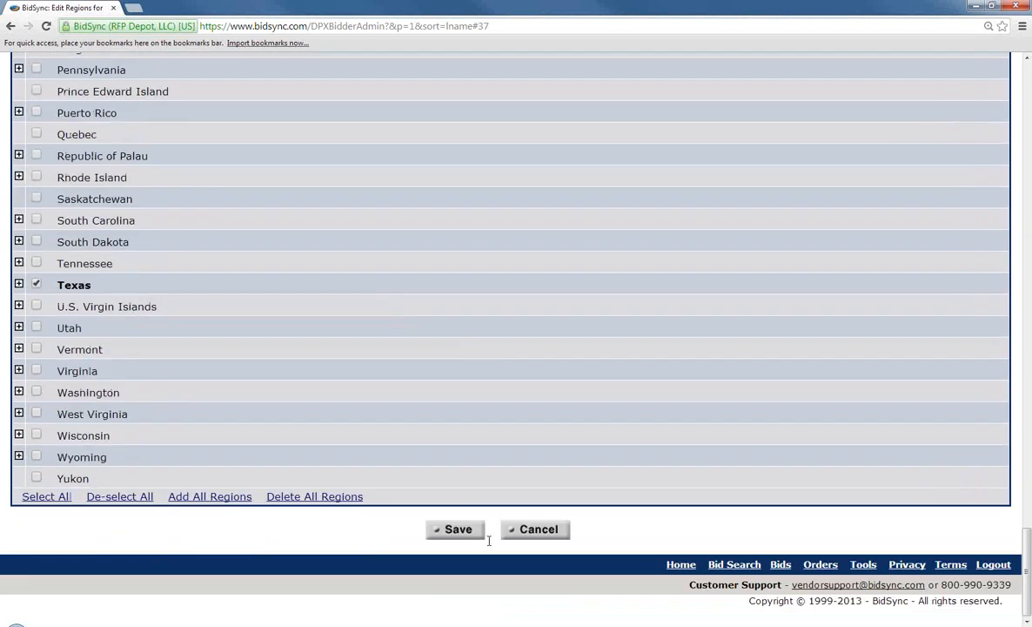
{"action": "left_click", "coordinate": [466, 532]}
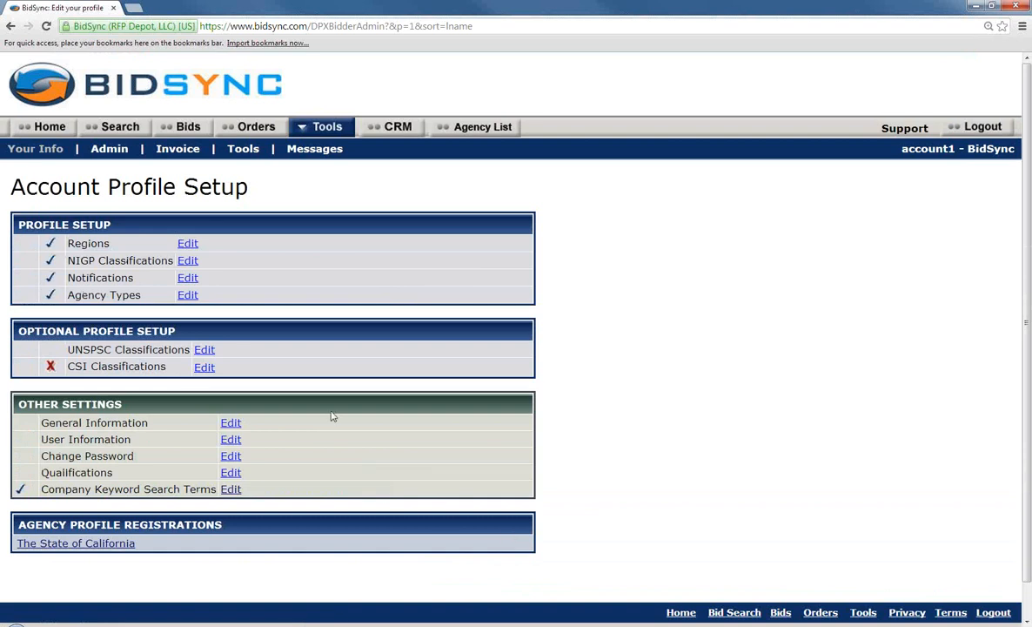
Edit the NIGP Classifications and scroll through the classification category list
{"action": "left_click", "coordinate": [185, 261]}
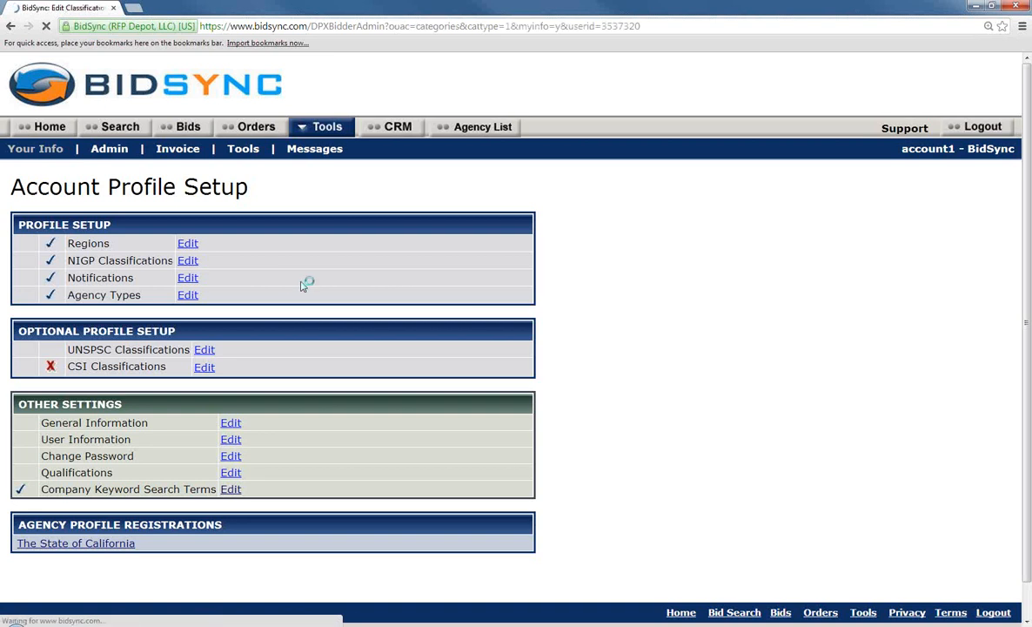
{"action": "scroll", "coordinate": [302, 287], "scroll_direction": "down", "scroll_amount": 3}
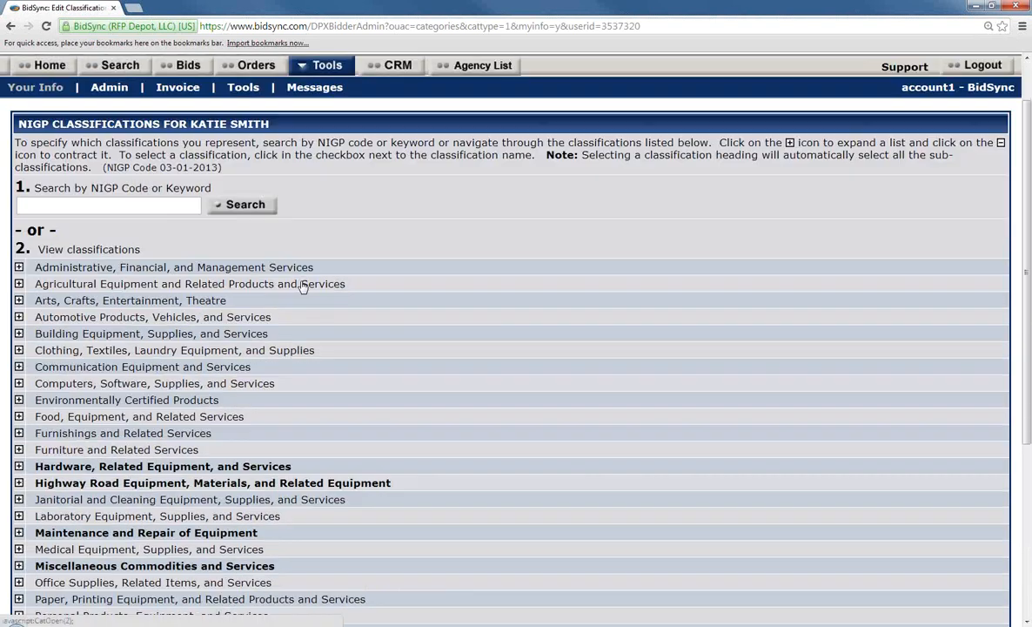
{"action": "scroll", "coordinate": [302, 287], "scroll_direction": "down", "scroll_amount": 1}
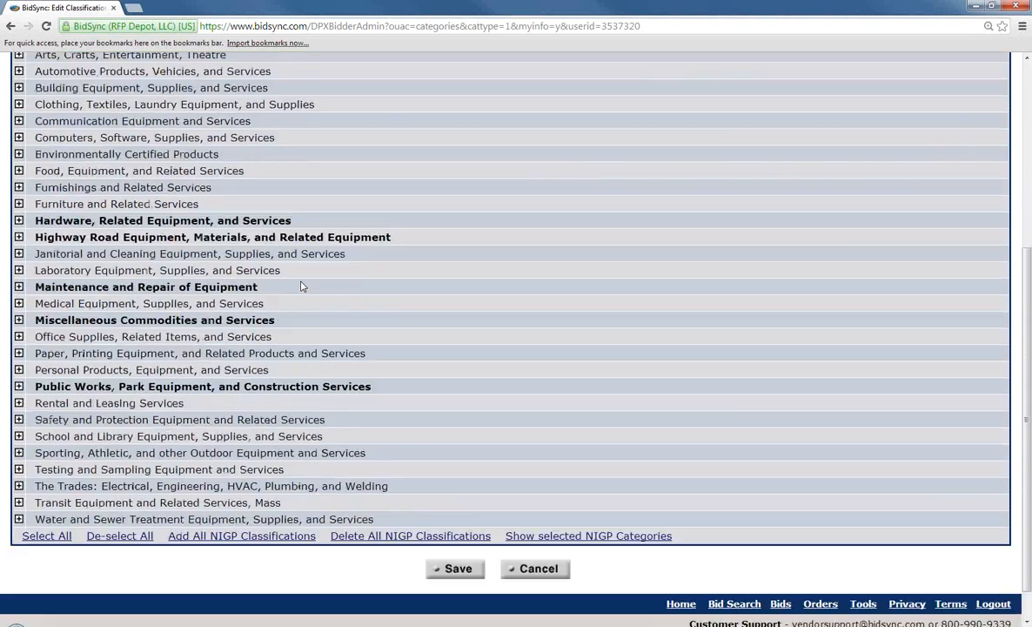
{"action": "left_click", "coordinate": [581, 537]}
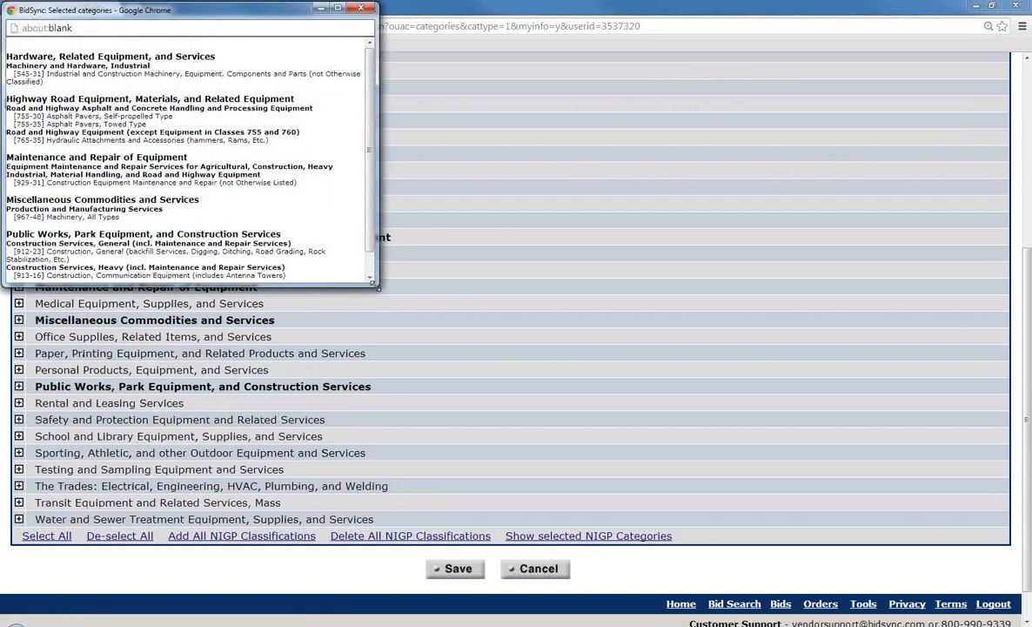
{"action": "left_click_drag", "start_coordinate": [377, 284], "coordinate": [484, 461]}
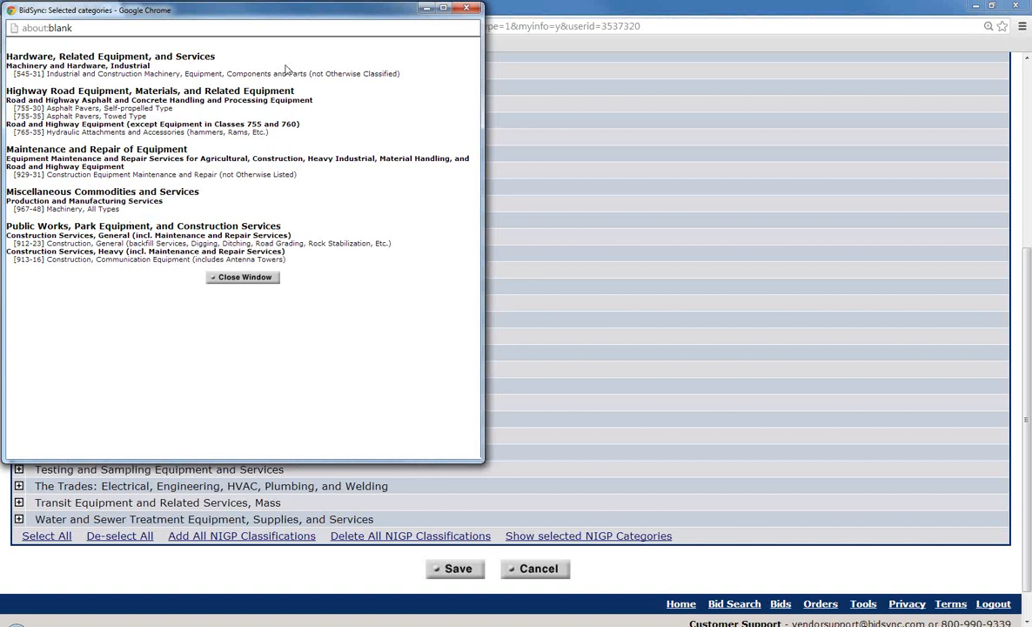
{"action": "left_click", "coordinate": [464, 9]}
{"action": "scroll", "coordinate": [465, 268], "scroll_direction": "up", "scroll_amount": 5}
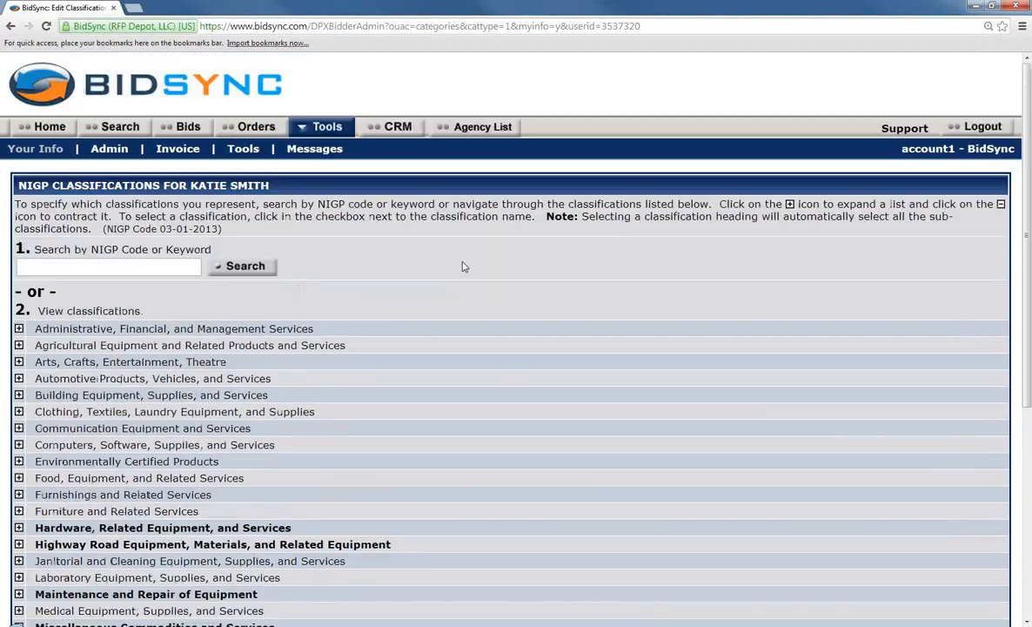
Search the NIGP codes for 'construction' and tick [958-26] Construction Management Services
{"action": "left_click", "coordinate": [111, 266]}
{"action": "type", "text": "construction"}
{"action": "left_click", "coordinate": [237, 269]}
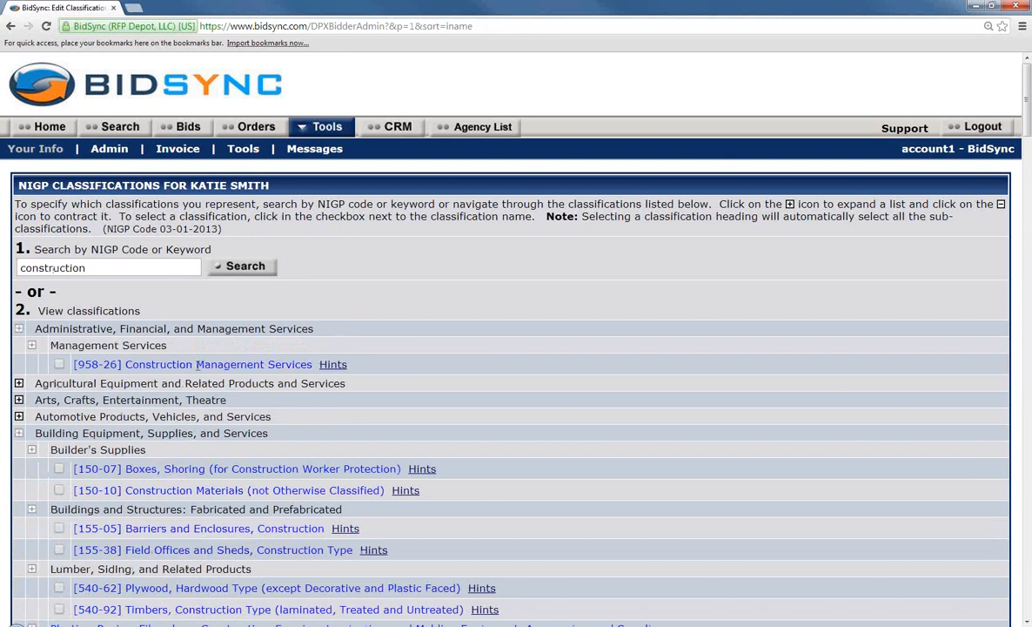
{"action": "scroll", "coordinate": [274, 423], "scroll_direction": "down", "scroll_amount": 1}
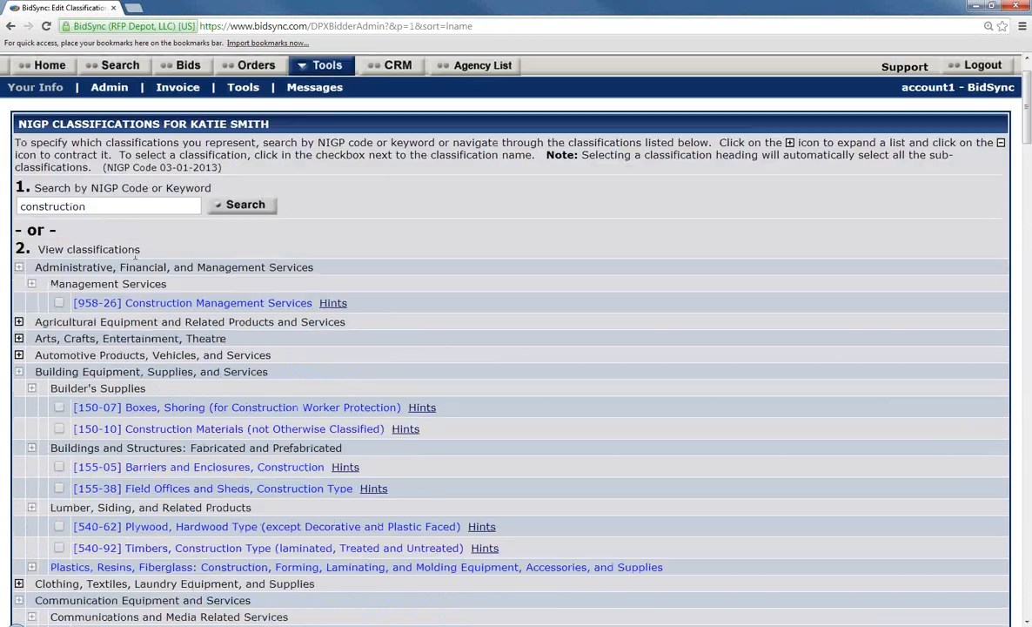
{"action": "left_click", "coordinate": [58, 302]}
Scroll to the bottom of the classifications and cancel back to Account Profile Setup
{"action": "scroll", "coordinate": [137, 302], "scroll_direction": "down", "scroll_amount": 1}
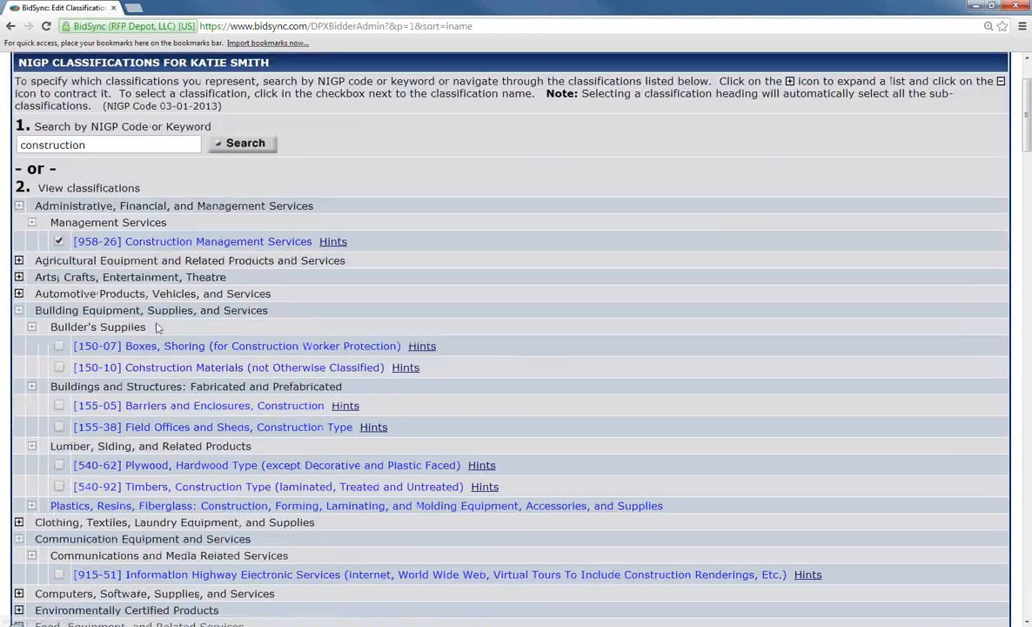
{"action": "scroll", "coordinate": [158, 326], "scroll_direction": "down", "scroll_amount": 5}
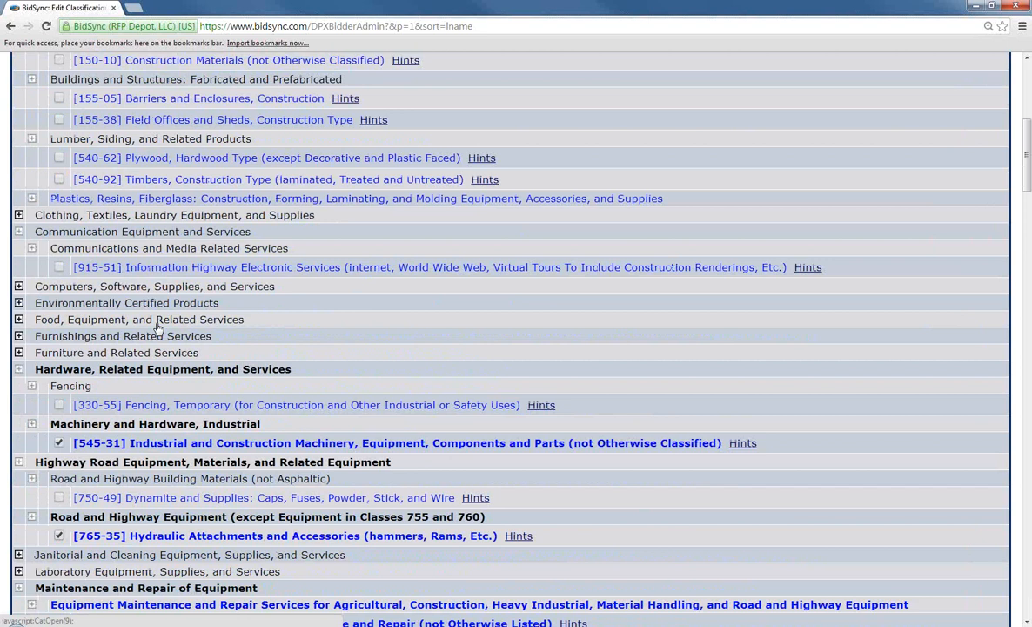
{"action": "scroll", "coordinate": [158, 327], "scroll_direction": "down", "scroll_amount": 2}
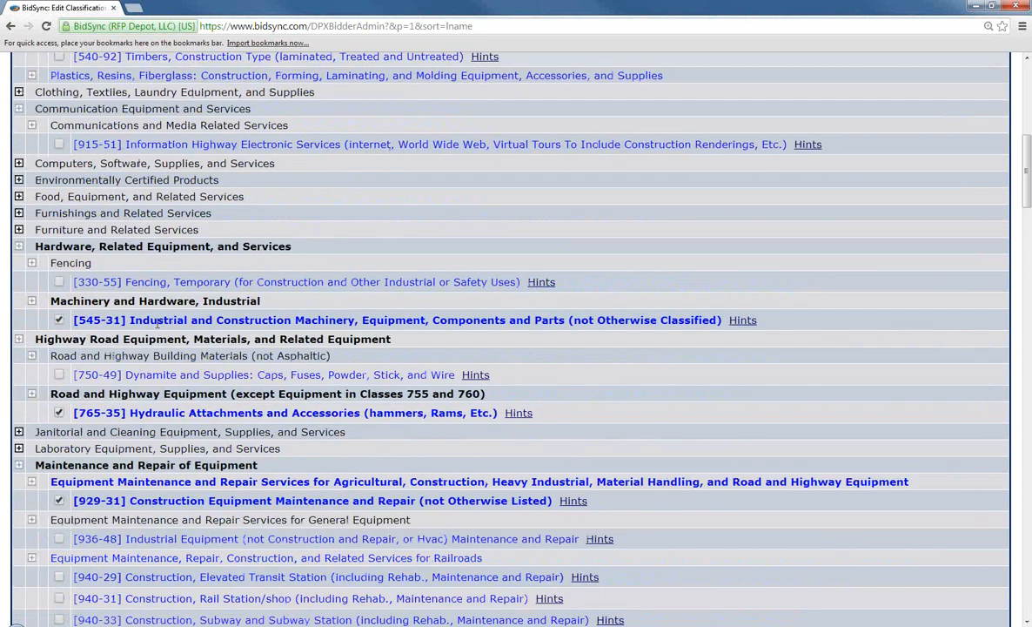
{"action": "scroll", "coordinate": [157, 323], "scroll_direction": "down", "scroll_amount": 12}
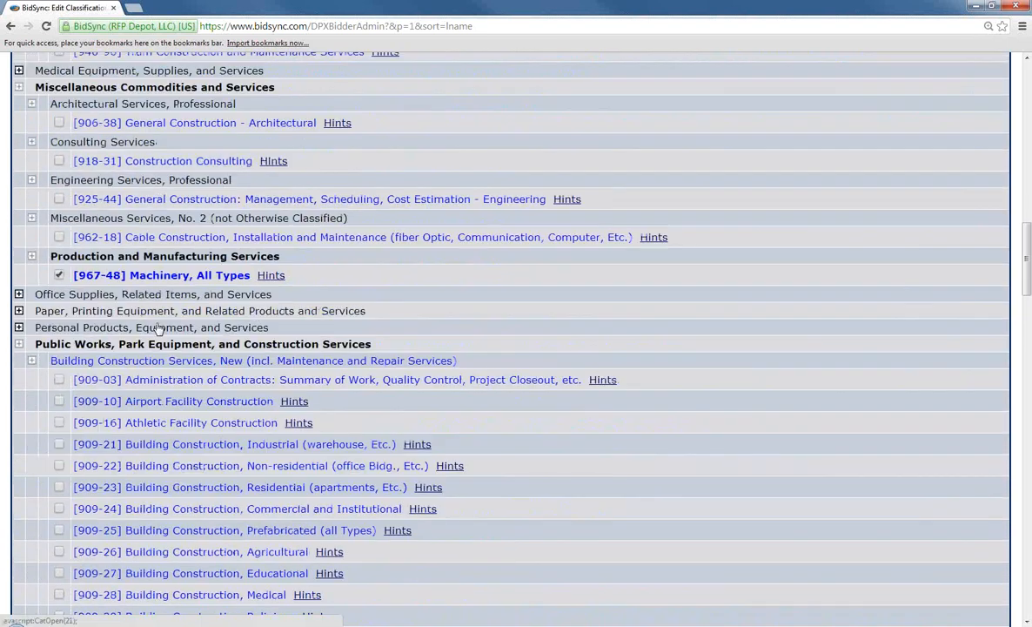
{"action": "scroll", "coordinate": [158, 326], "scroll_direction": "down", "scroll_amount": 16}
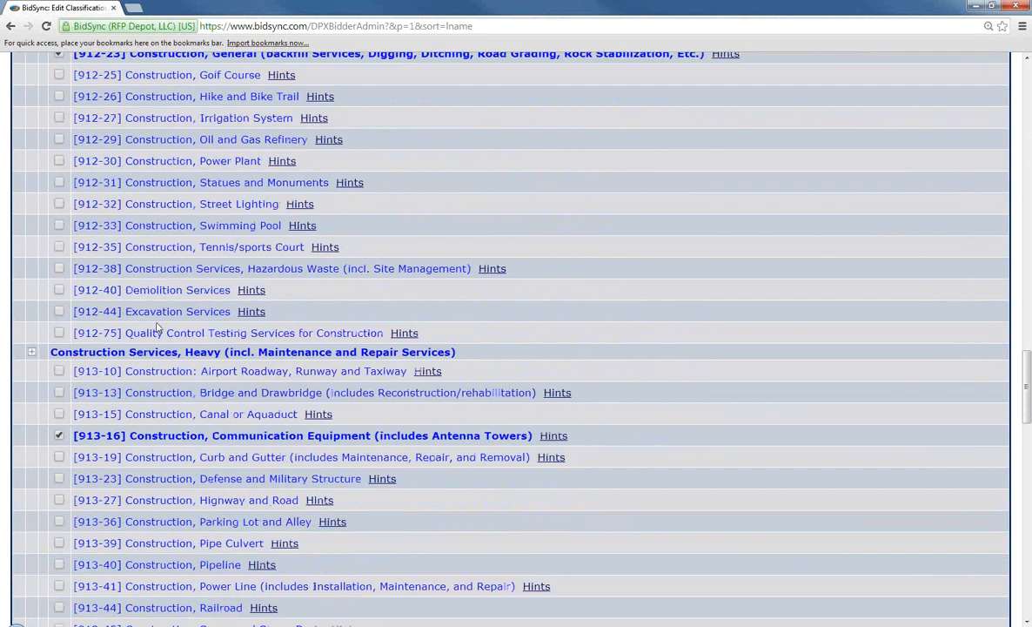
{"action": "scroll", "coordinate": [157, 327], "scroll_direction": "down", "scroll_amount": 19}
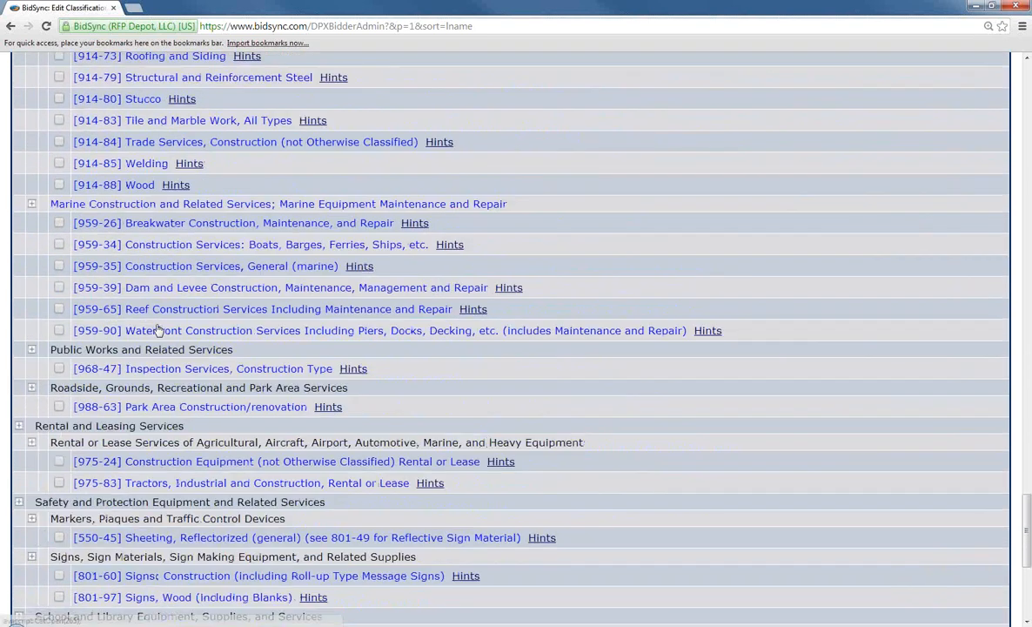
{"action": "scroll", "coordinate": [157, 329], "scroll_direction": "down", "scroll_amount": 6}
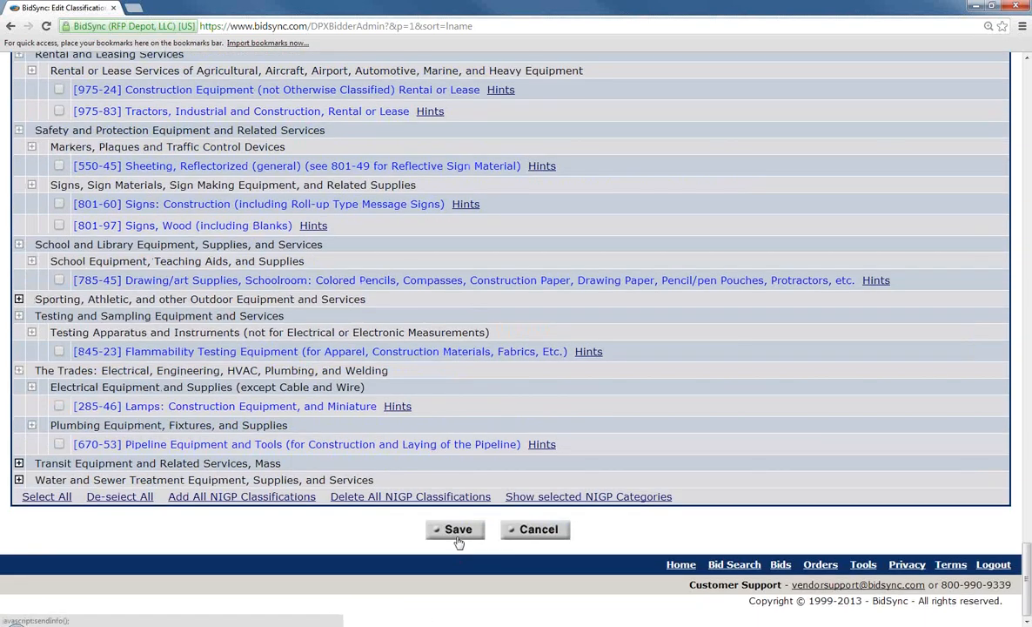
{"action": "left_click", "coordinate": [538, 532]}
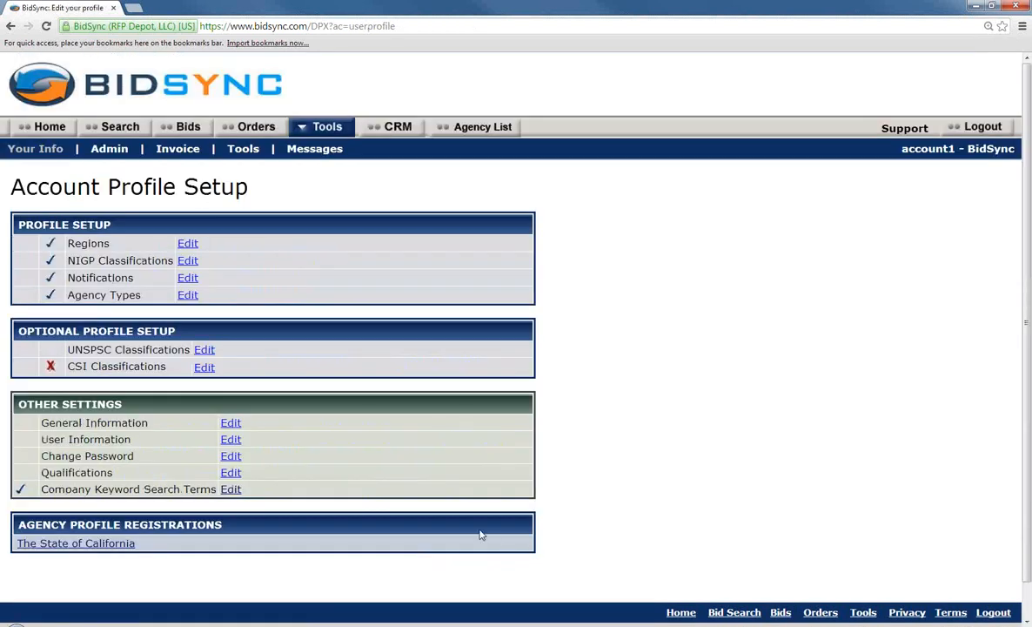
{"action": "left_click", "coordinate": [187, 279]}
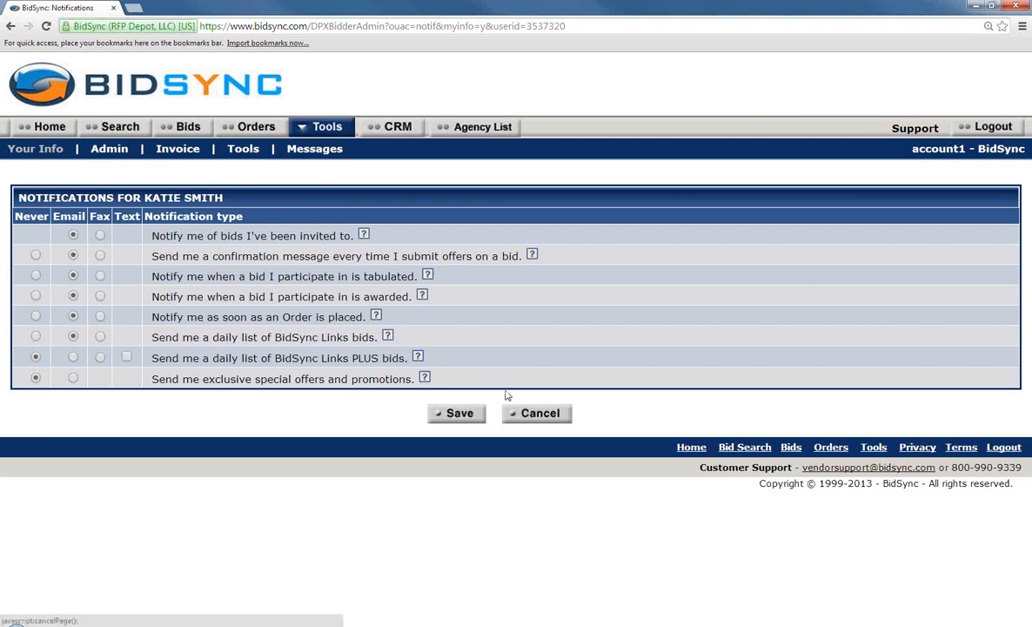
{"action": "left_click", "coordinate": [555, 416]}
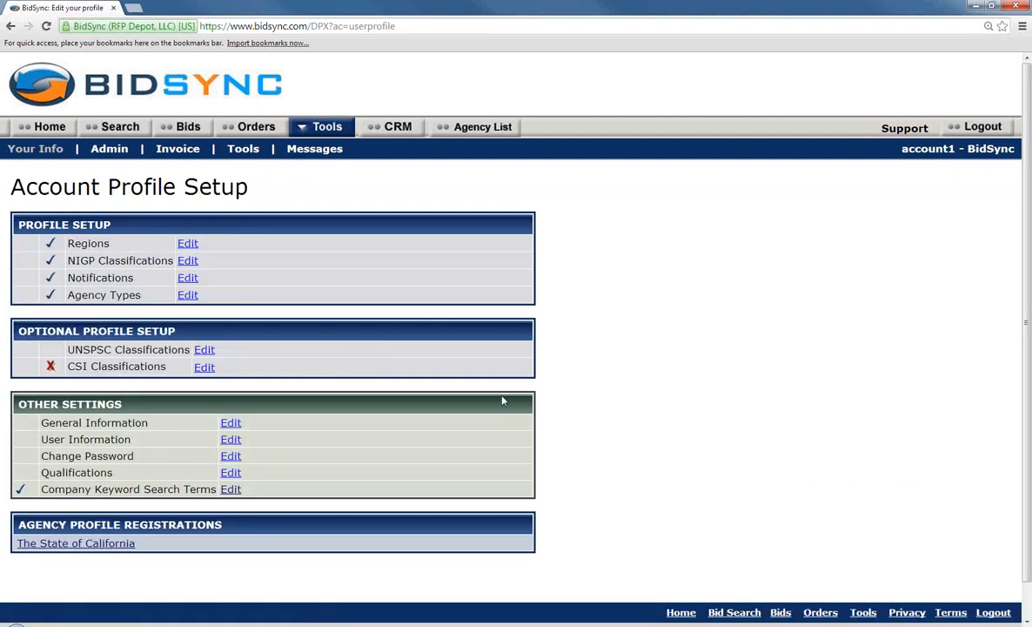
{"action": "left_click", "coordinate": [187, 296]}
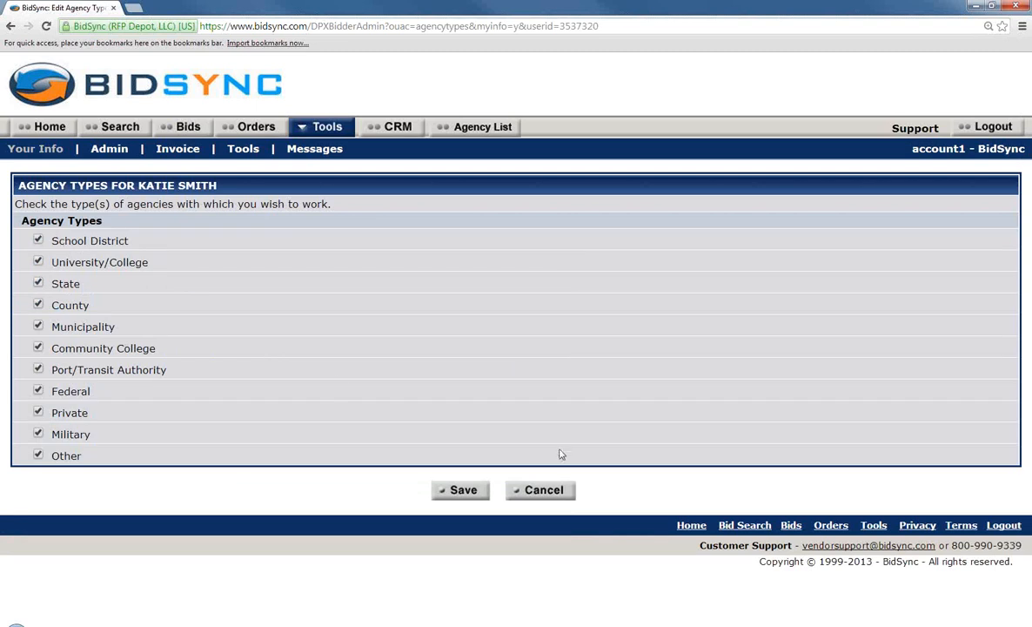
{"action": "left_click", "coordinate": [558, 490]}
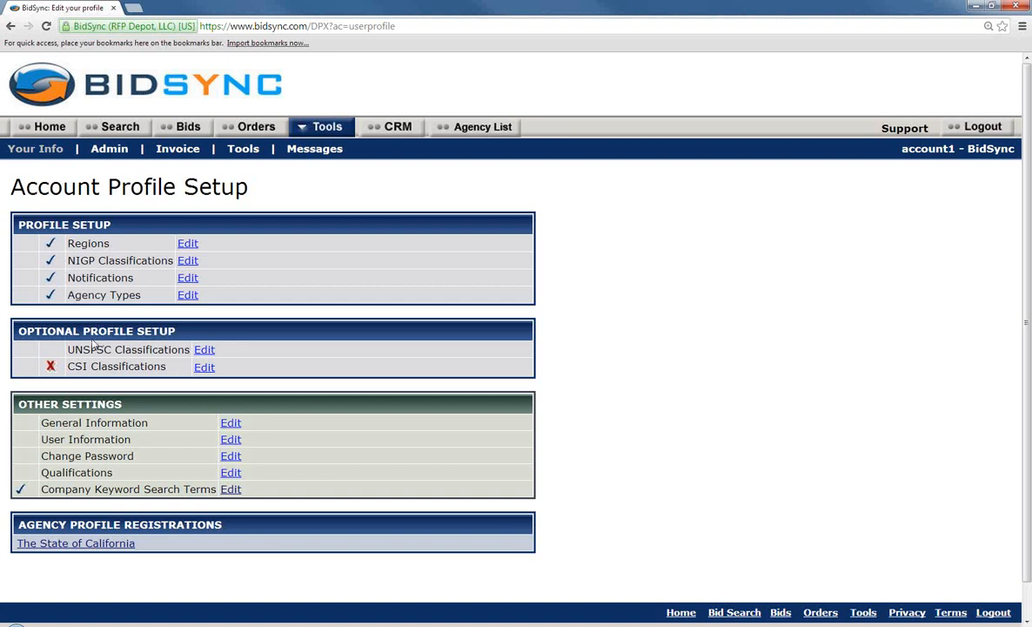
Open the Admin user search page from the Account Profile Setup page
{"action": "scroll", "coordinate": [69, 387], "scroll_direction": "down", "scroll_amount": 1}
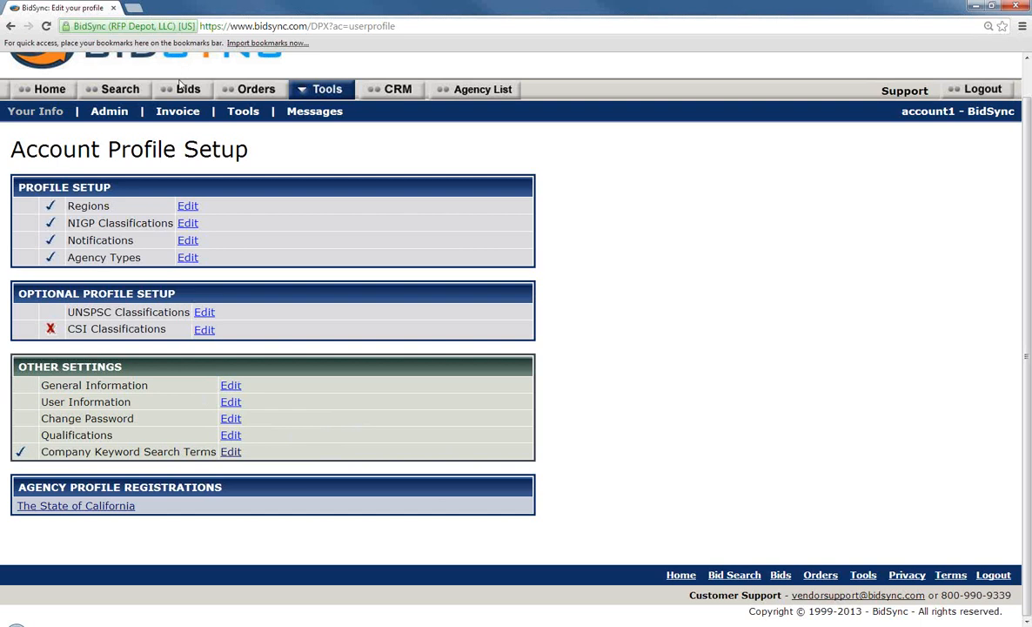
{"action": "left_click", "coordinate": [106, 113]}
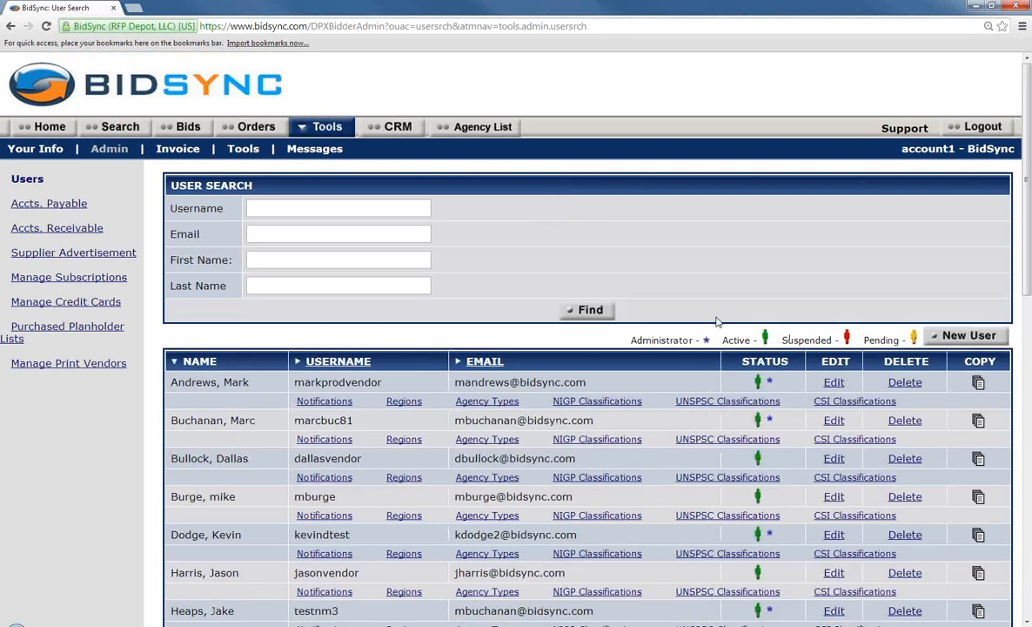
Review every user in the account's list, then start a blank New User form
{"action": "scroll", "coordinate": [717, 322], "scroll_direction": "down", "scroll_amount": 7}
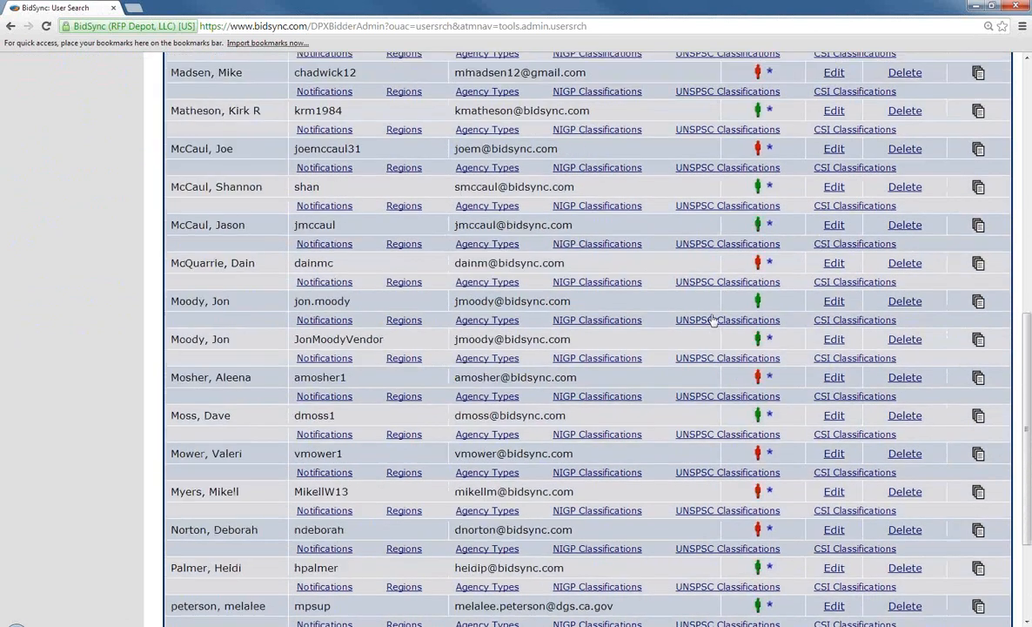
{"action": "scroll", "coordinate": [711, 320], "scroll_direction": "down", "scroll_amount": 2}
{"action": "scroll", "coordinate": [712, 319], "scroll_direction": "up", "scroll_amount": 9}
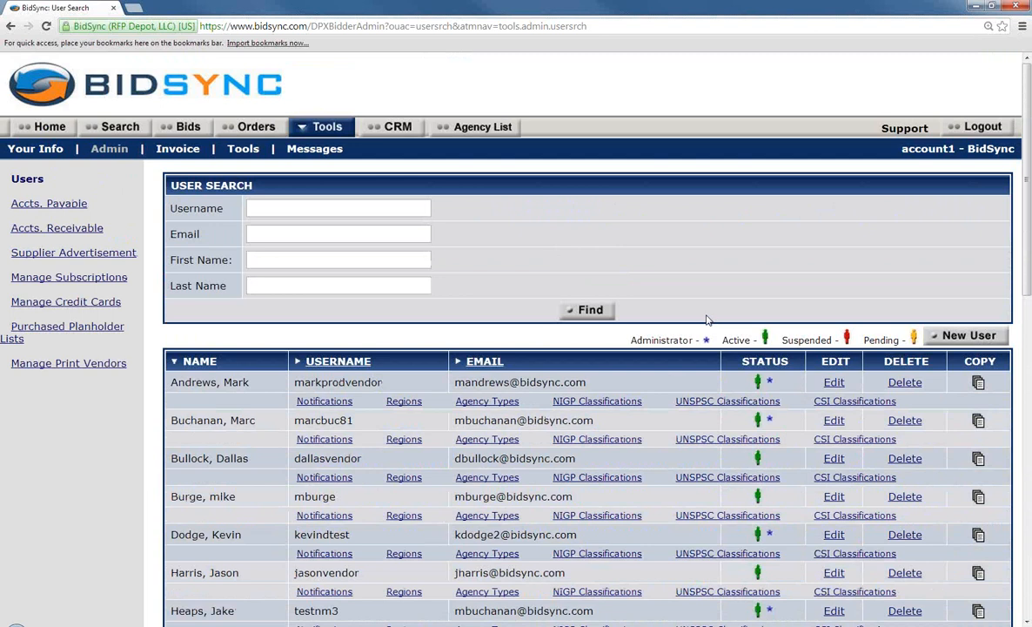
{"action": "left_click", "coordinate": [968, 336]}
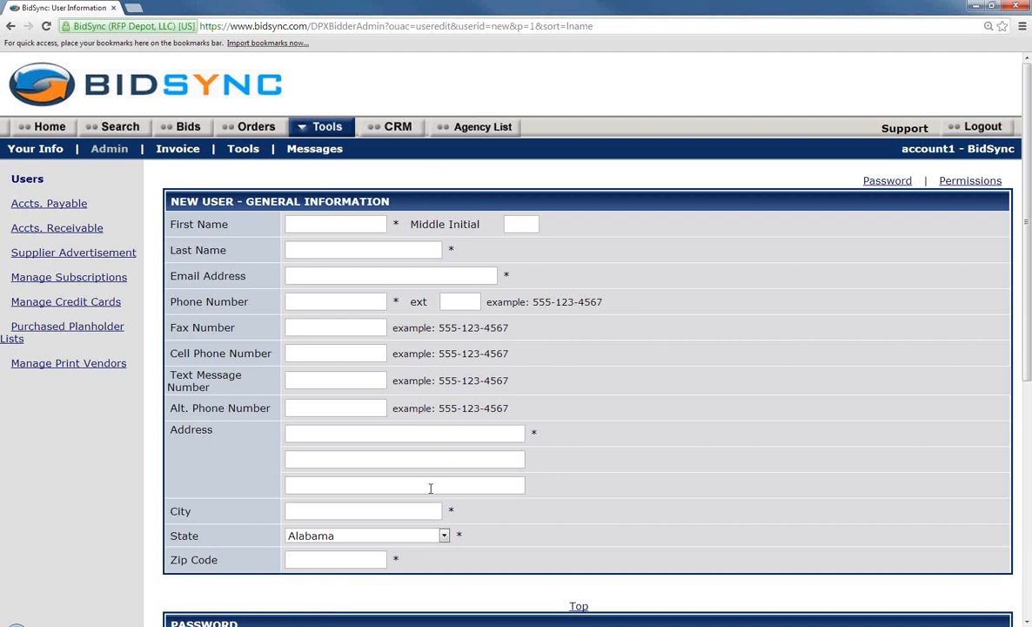
Look over the empty New User form and cancel it unsaved, back to User Search
{"action": "scroll", "coordinate": [413, 527], "scroll_direction": "down", "scroll_amount": 3}
{"action": "scroll", "coordinate": [463, 524], "scroll_direction": "down", "scroll_amount": 1}
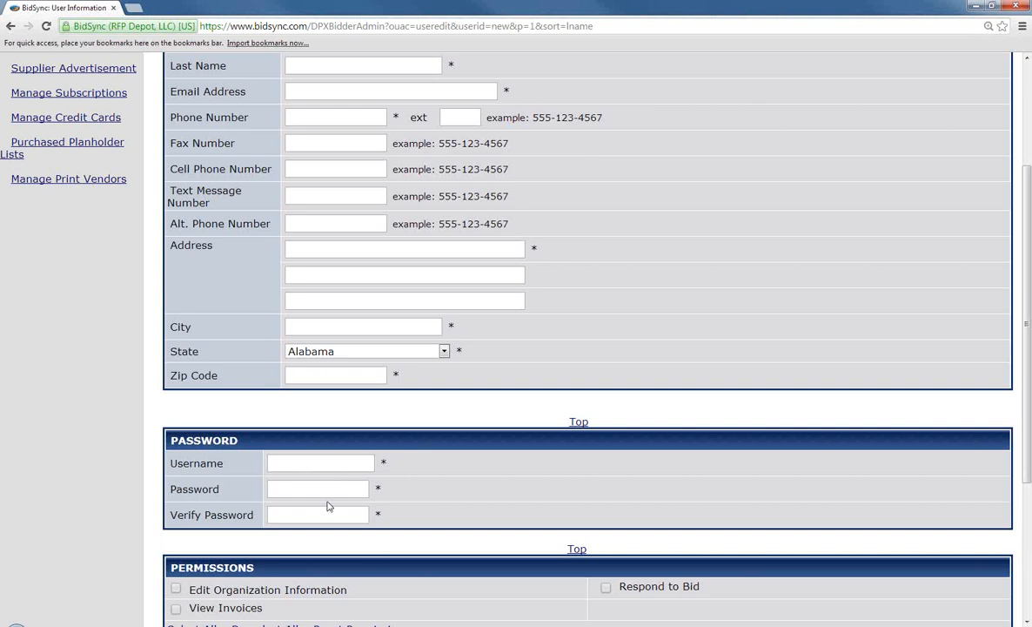
{"action": "scroll", "coordinate": [327, 504], "scroll_direction": "down", "scroll_amount": 3}
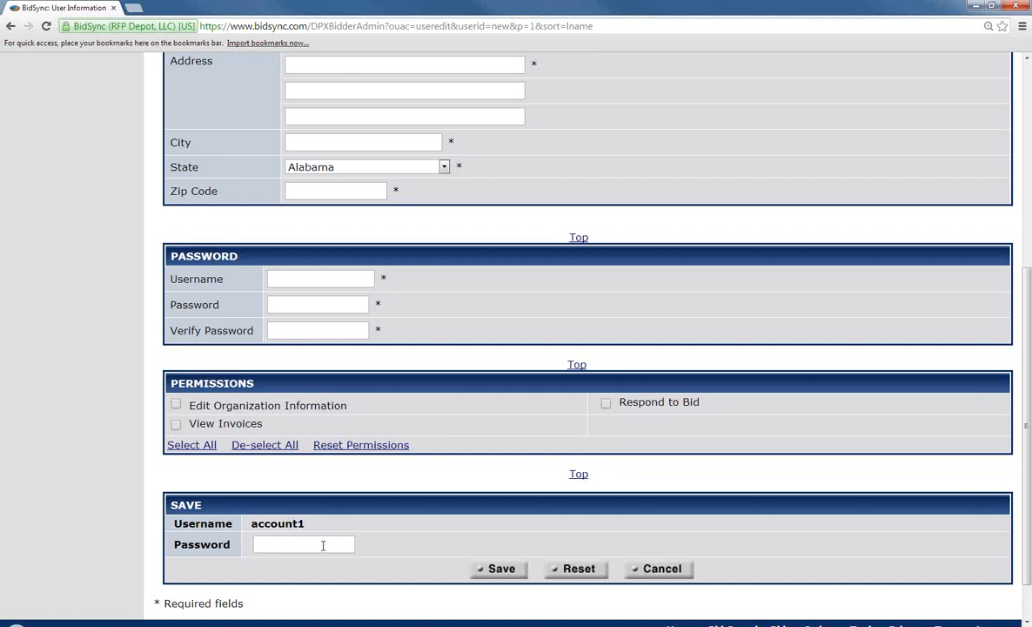
{"action": "left_click", "coordinate": [291, 545]}
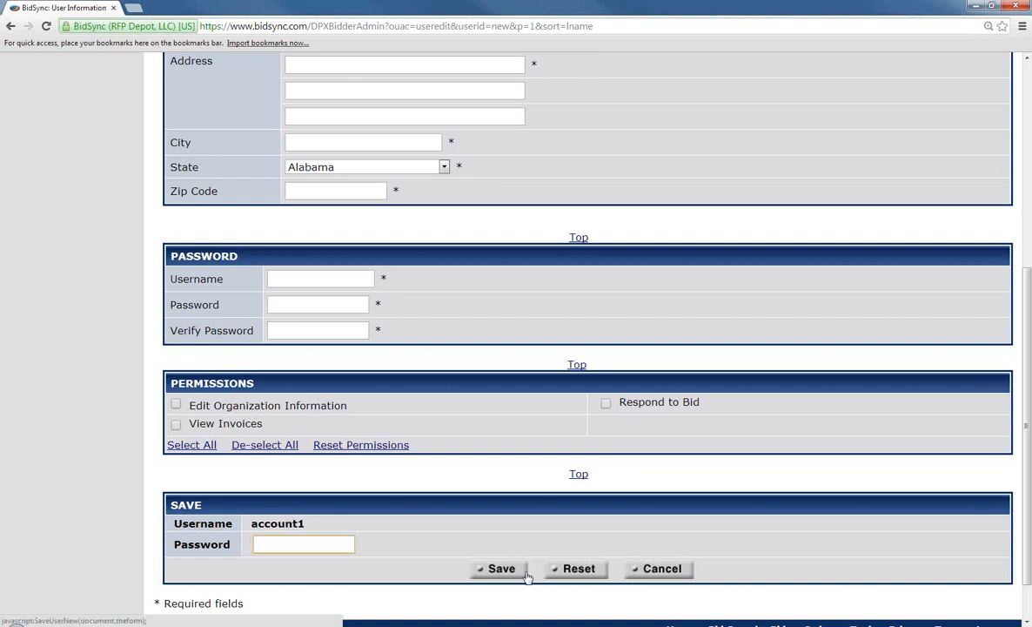
{"action": "left_click", "coordinate": [679, 570]}
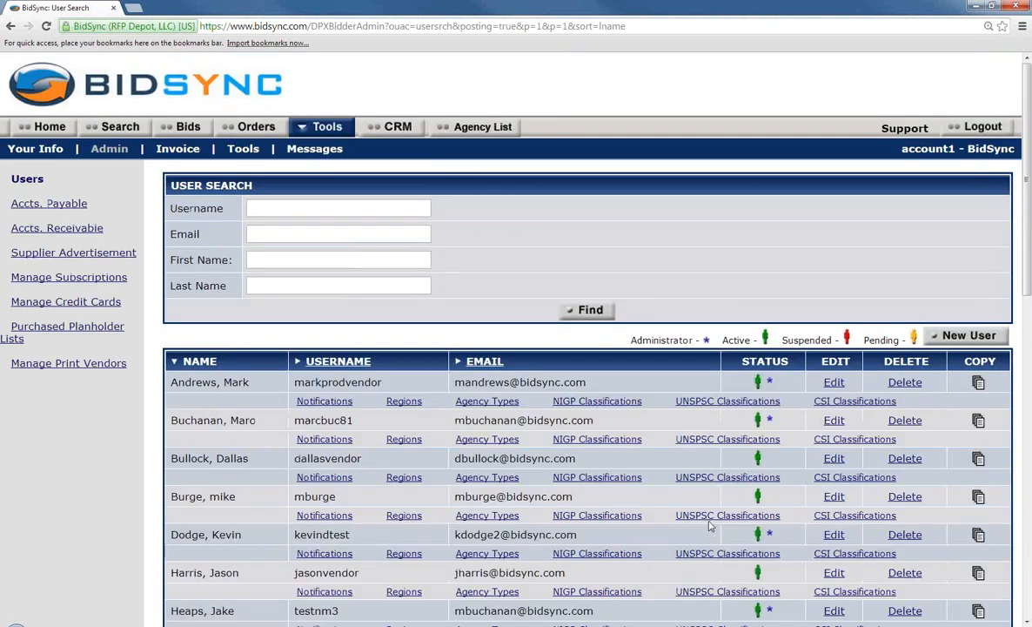
{"action": "left_click", "coordinate": [978, 385]}
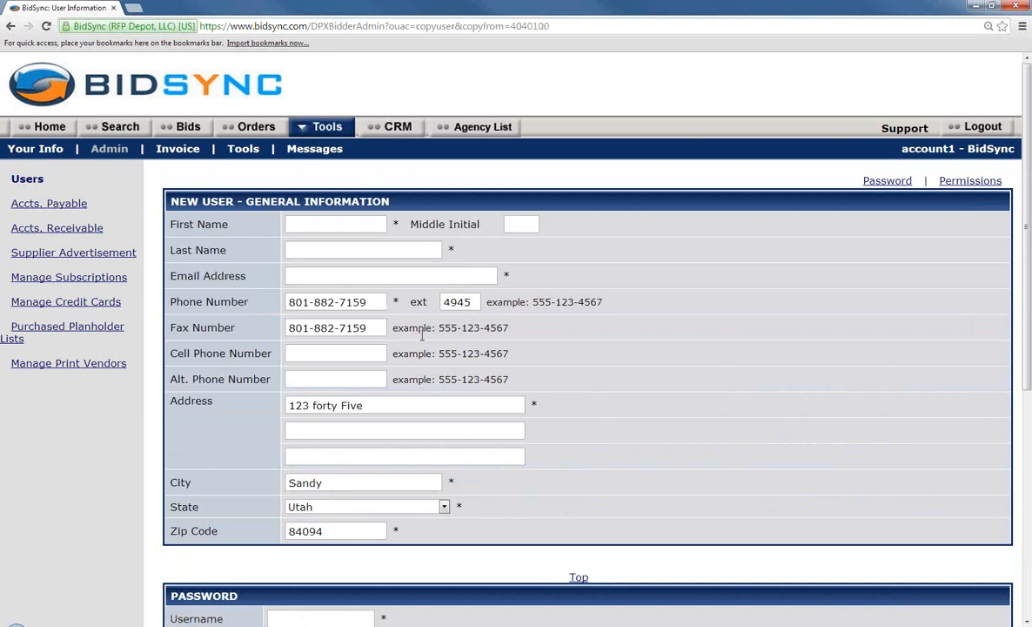
{"action": "scroll", "coordinate": [454, 275], "scroll_direction": "down", "scroll_amount": 1}
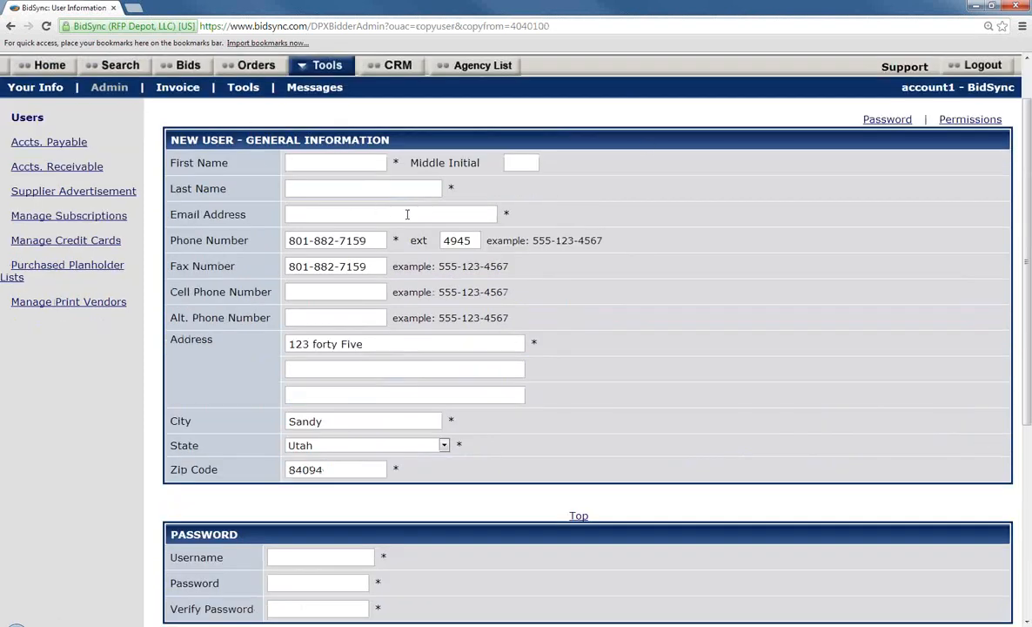
{"action": "scroll", "coordinate": [379, 204], "scroll_direction": "down", "scroll_amount": 2}
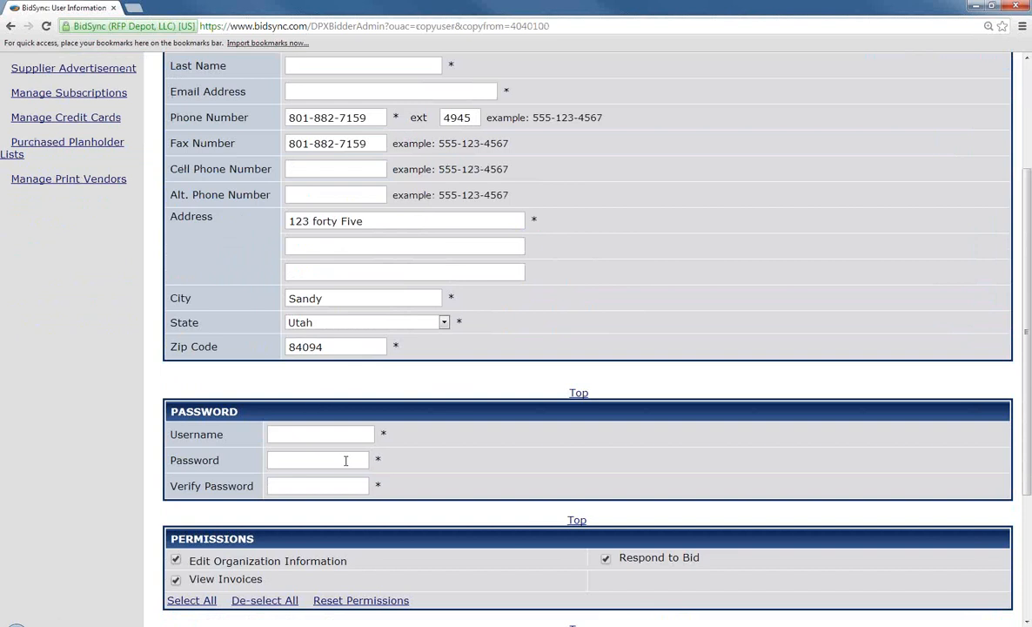
{"action": "scroll", "coordinate": [346, 461], "scroll_direction": "down", "scroll_amount": 2}
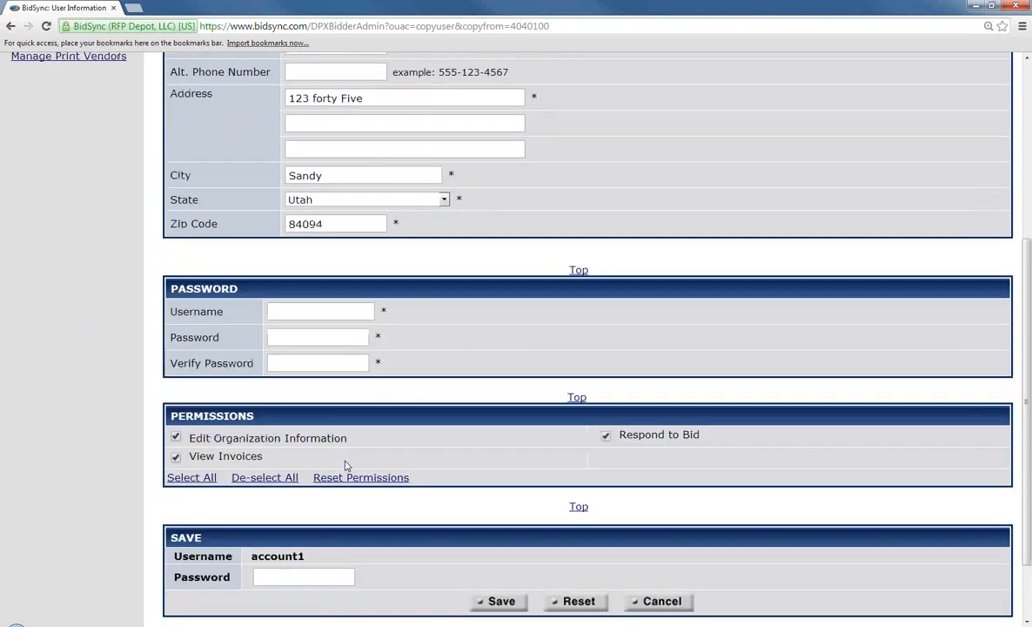
{"action": "left_click", "coordinate": [663, 602]}
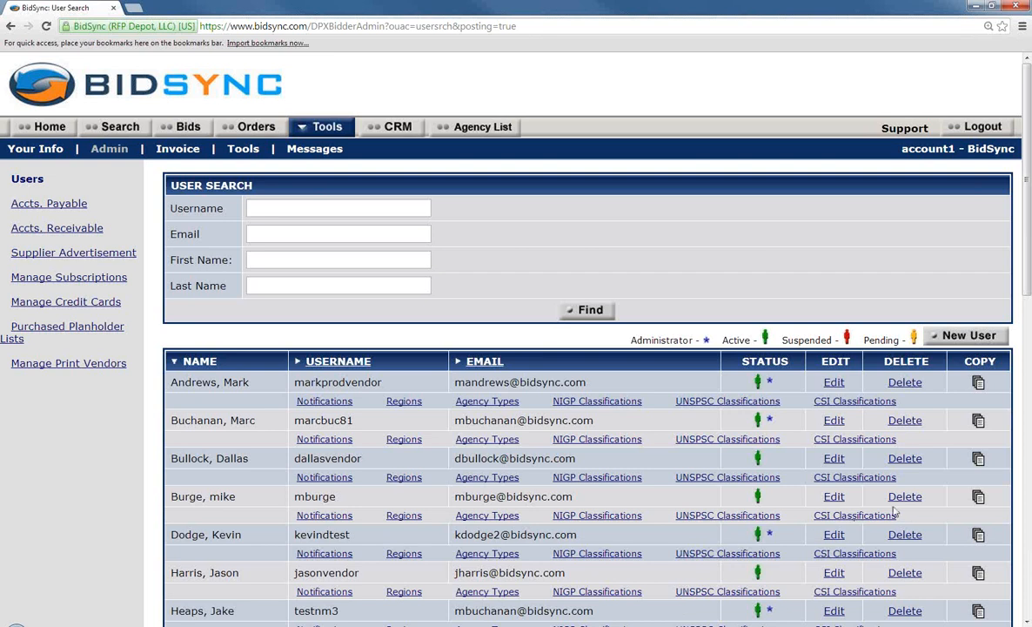
Open the first user's General Information edit page from the User Search list
{"action": "scroll", "coordinate": [742, 263], "scroll_direction": "down", "scroll_amount": 1}
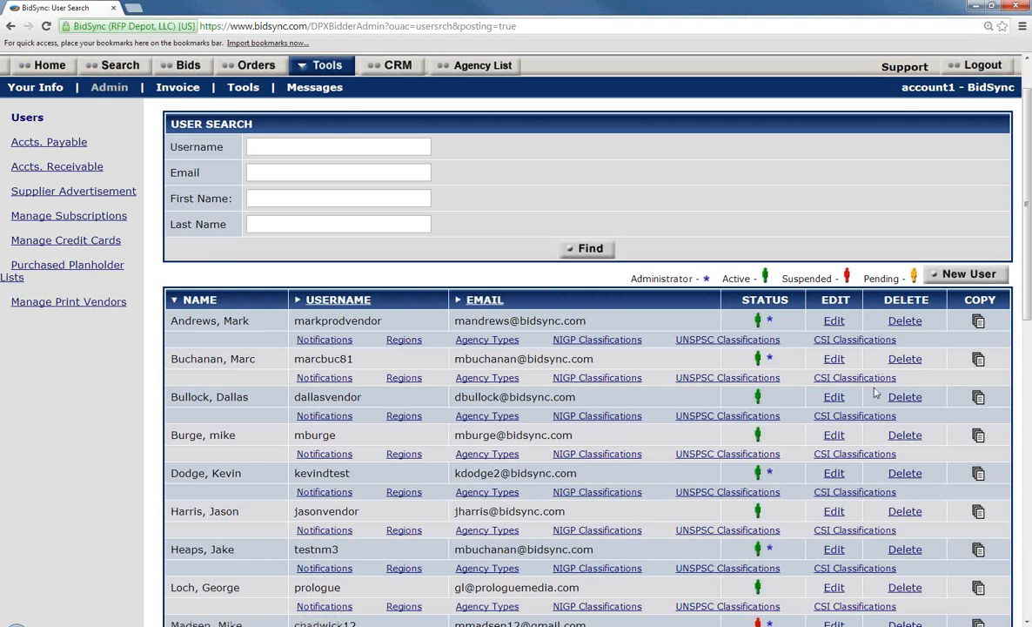
{"action": "left_click", "coordinate": [833, 321]}
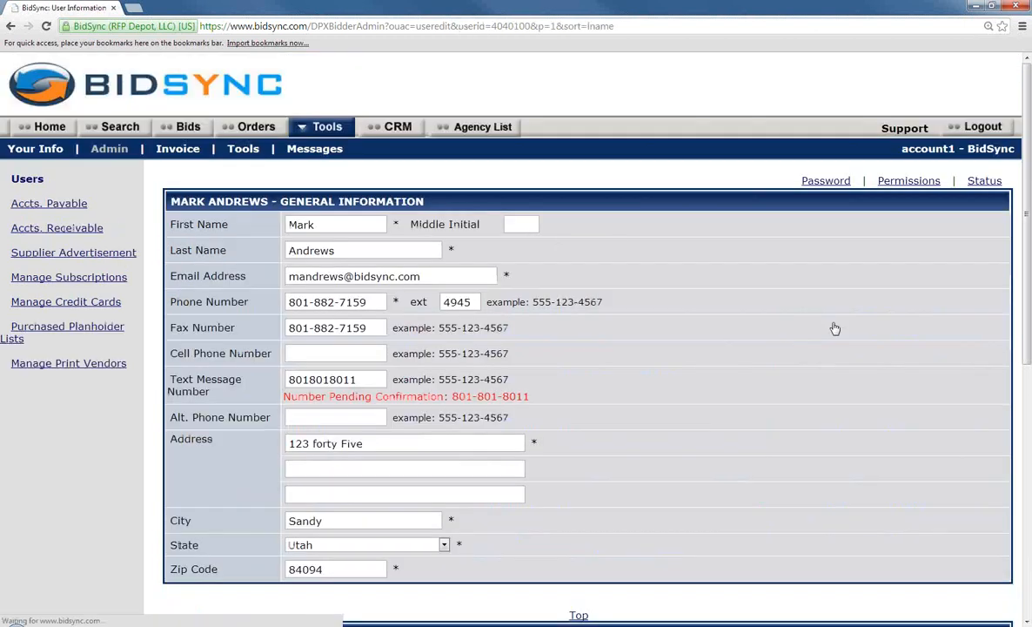
Review the Permissions and Status sections, then cancel the user edit without saving
{"action": "scroll", "coordinate": [765, 366], "scroll_direction": "down", "scroll_amount": 5}
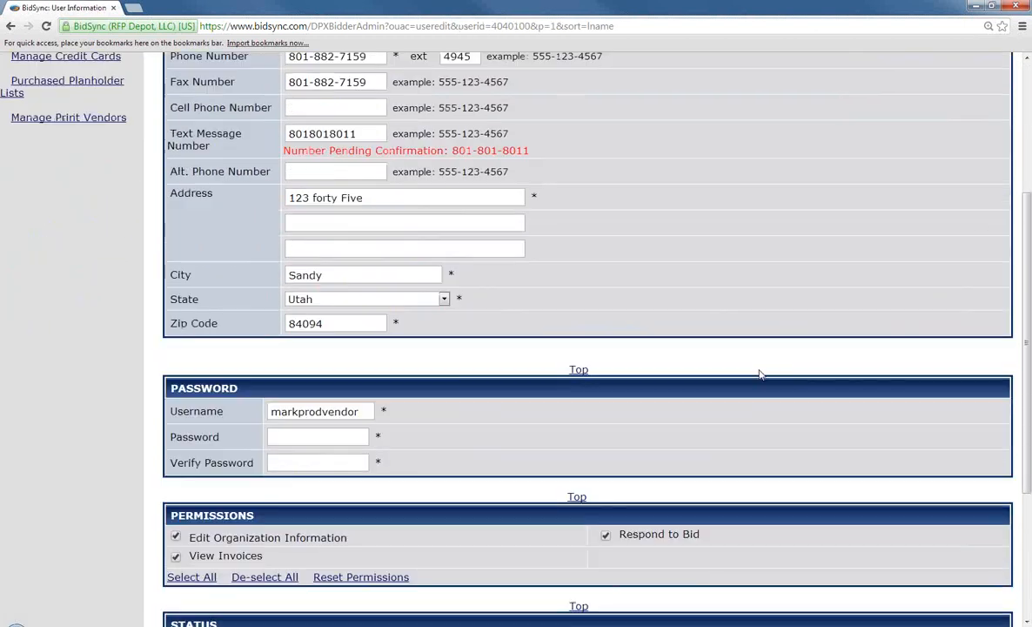
{"action": "scroll", "coordinate": [759, 375], "scroll_direction": "down", "scroll_amount": 1}
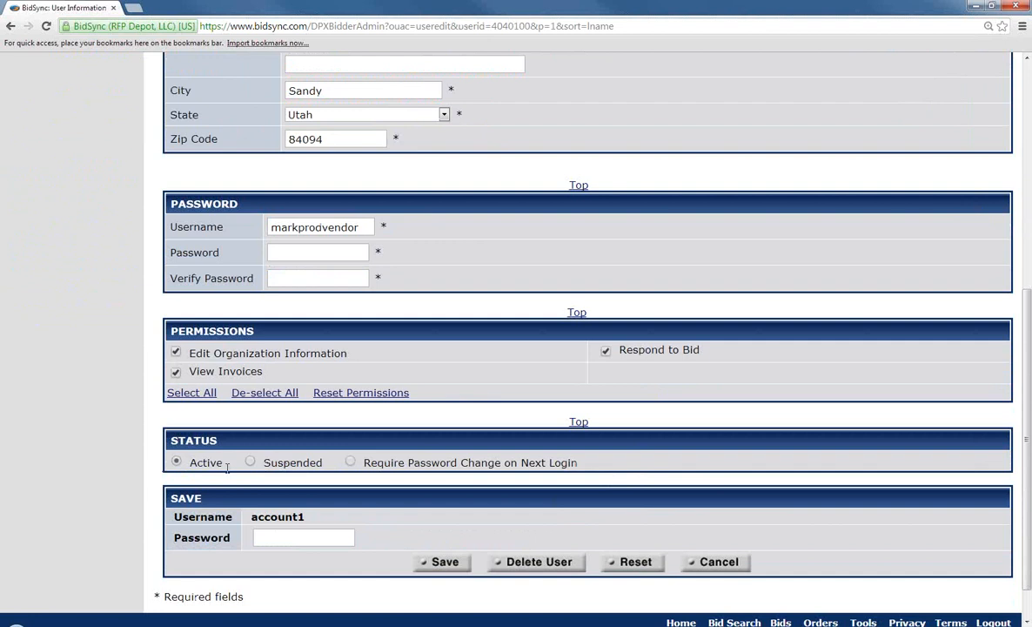
{"action": "left_click", "coordinate": [702, 563]}
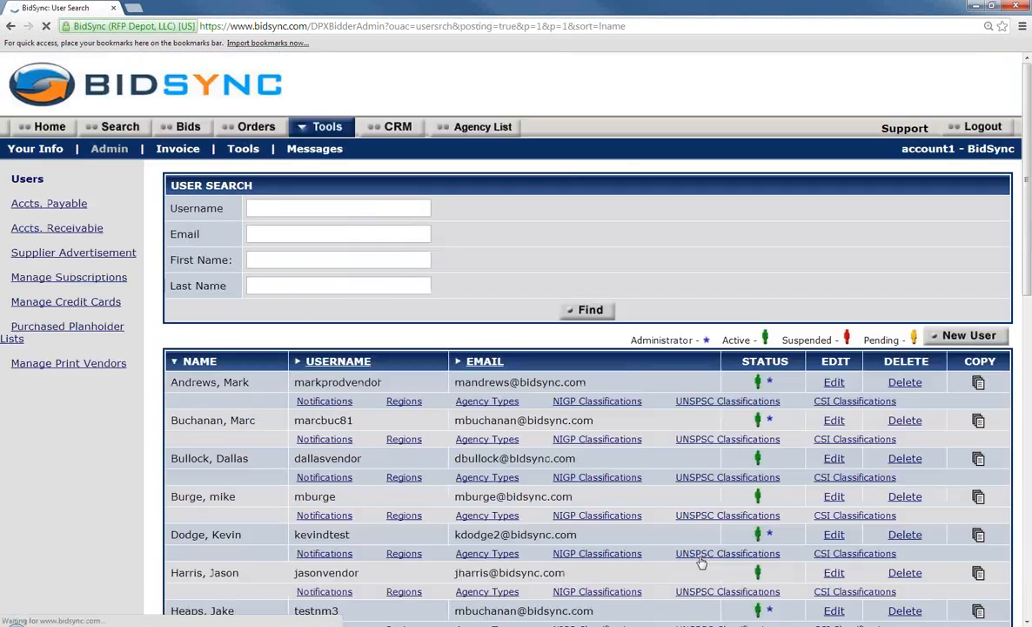